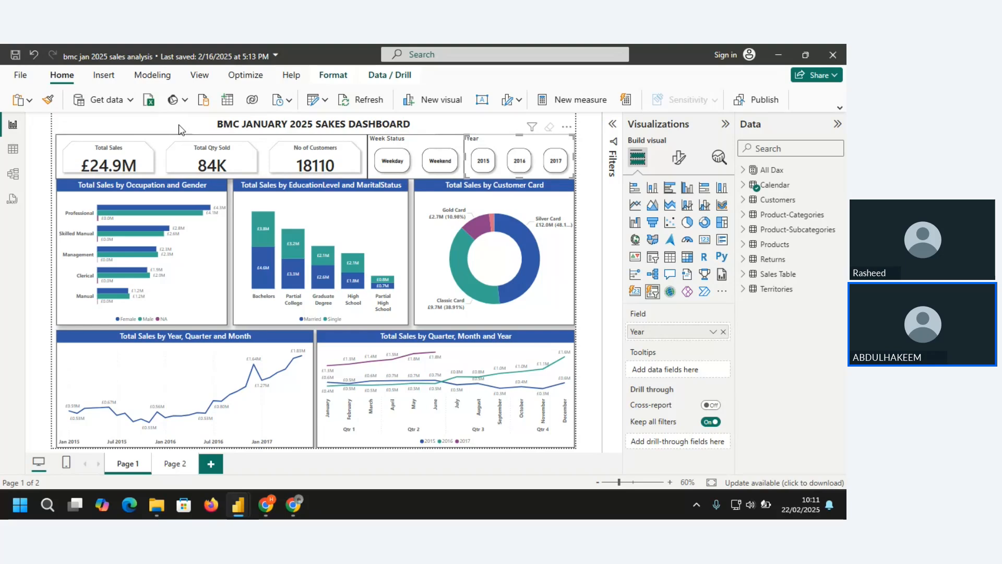
# Filter the dashboard to Weekend sales in 2015, and clear both the Week Status and Year selections.
pyautogui.click(178, 124)
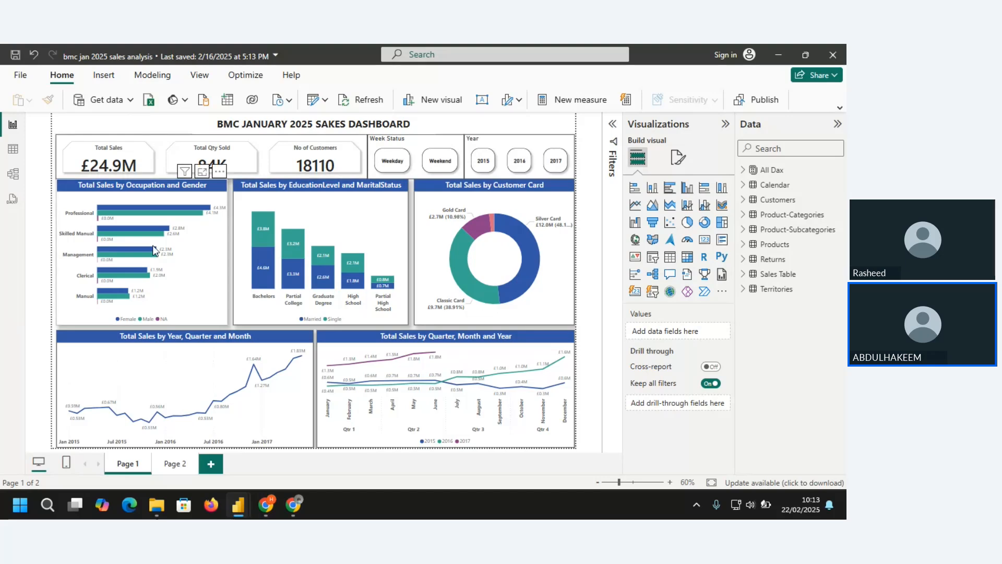
pyautogui.click(395, 167)
pyautogui.click(440, 161)
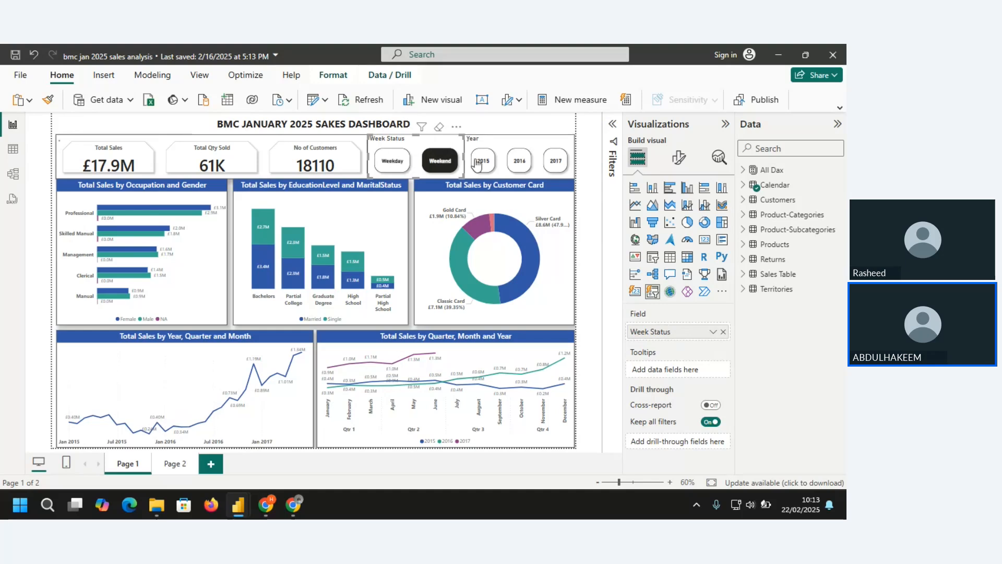
pyautogui.click(477, 162)
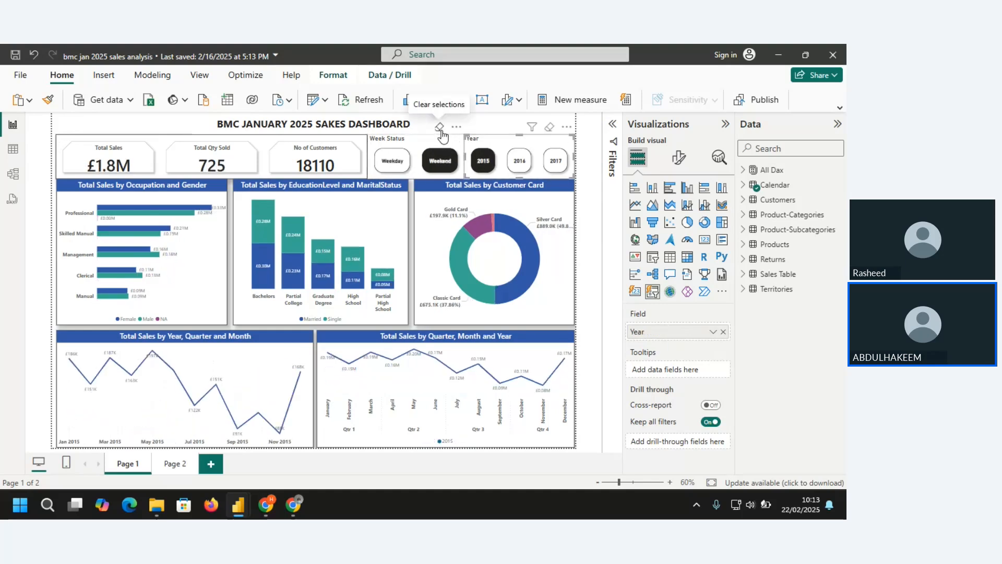
pyautogui.click(439, 128)
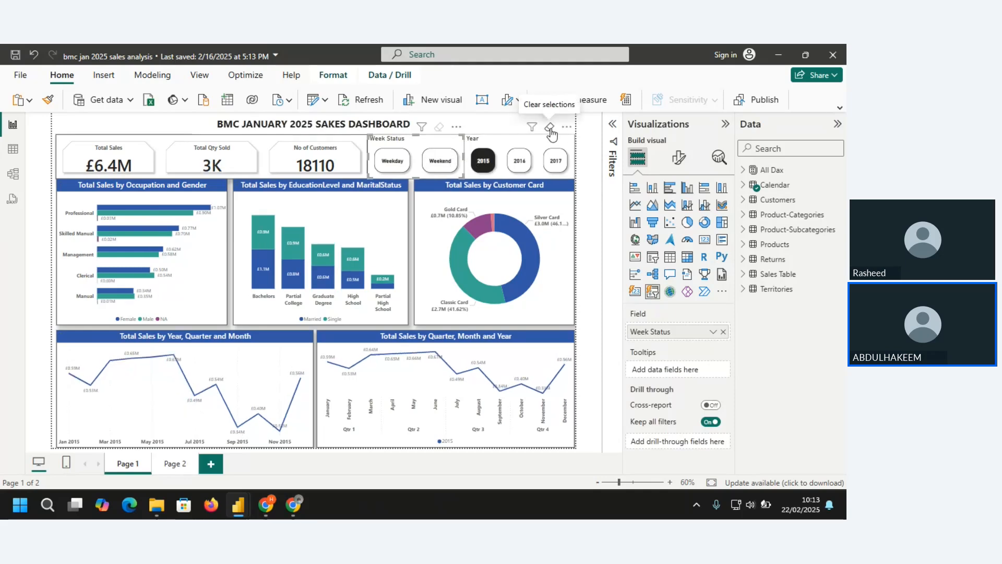
pyautogui.click(550, 128)
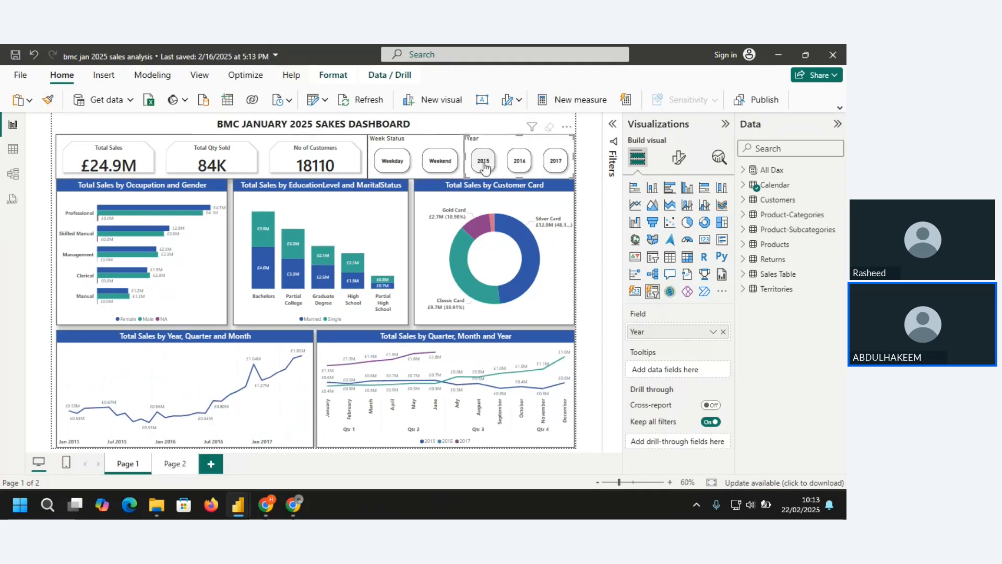
# Filter the dashboard by year 2015, add 2016 to the selection, and leave only 2016 selected.
pyautogui.click(484, 165)
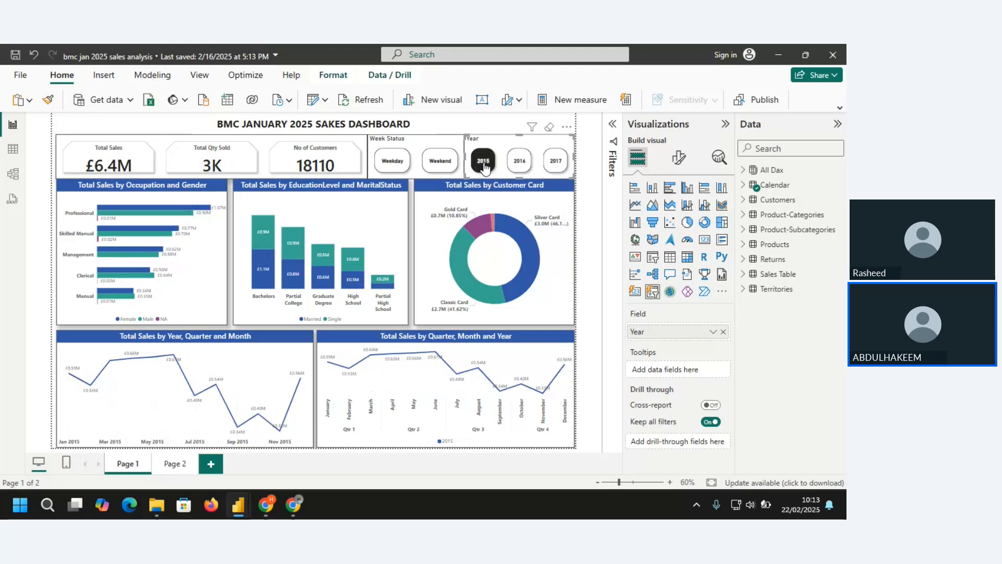
pyautogui.click(520, 164)
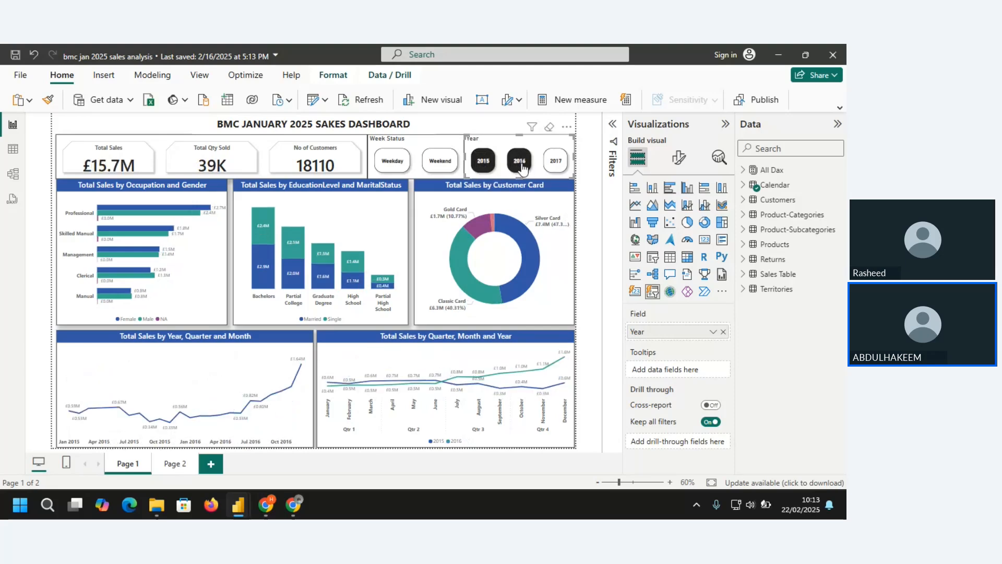
pyautogui.click(481, 165)
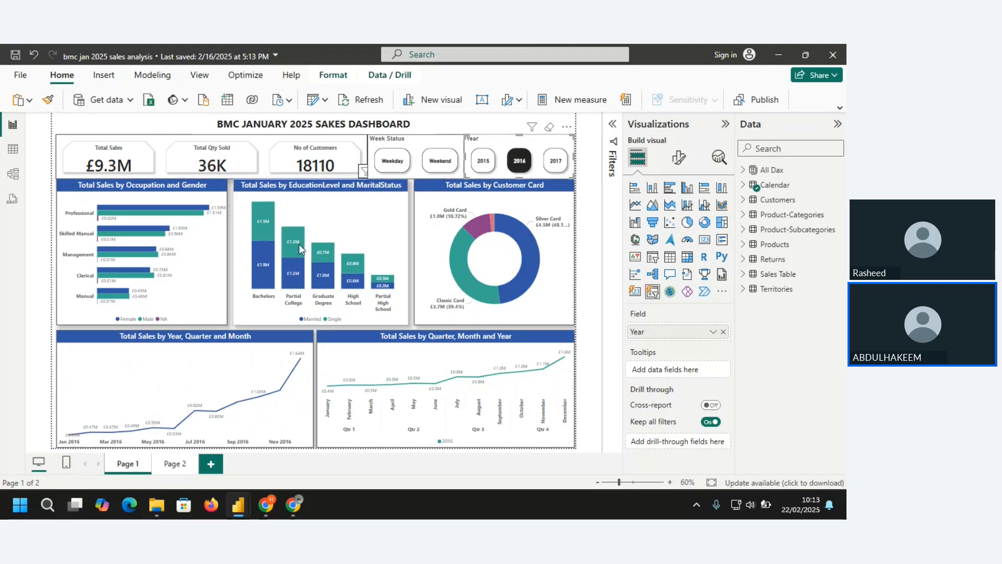
# Cross-filter the dashboard by the Single and the Married segments of Bachelors in the EducationLevel and MaritalStatus chart.
pyautogui.moveTo(265, 228)
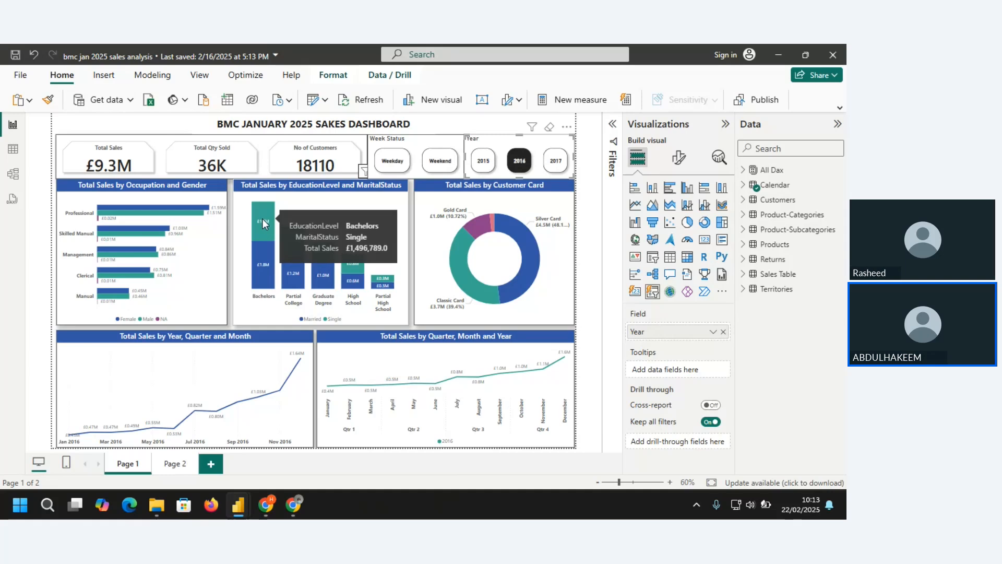
pyautogui.click(262, 218)
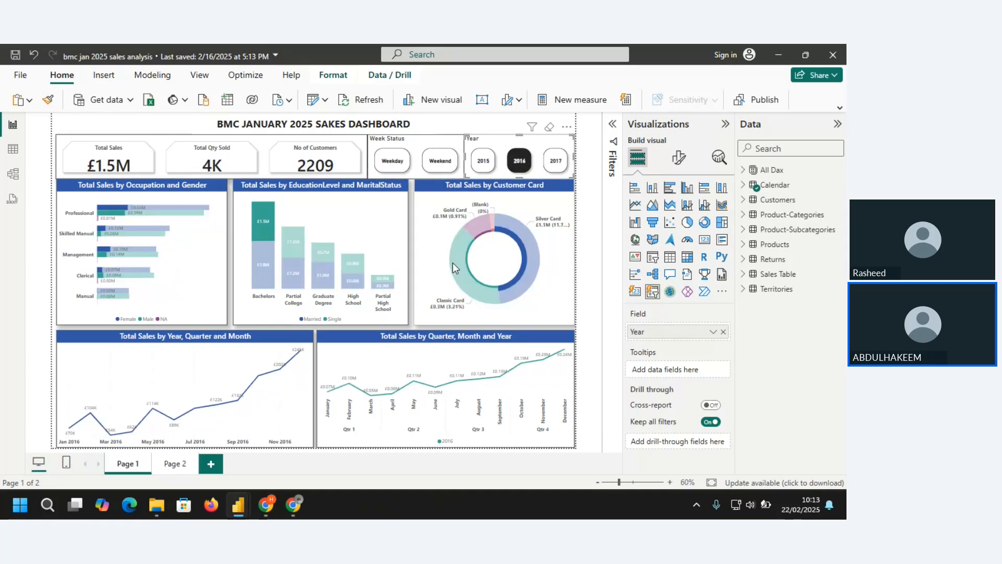
pyautogui.click(264, 262)
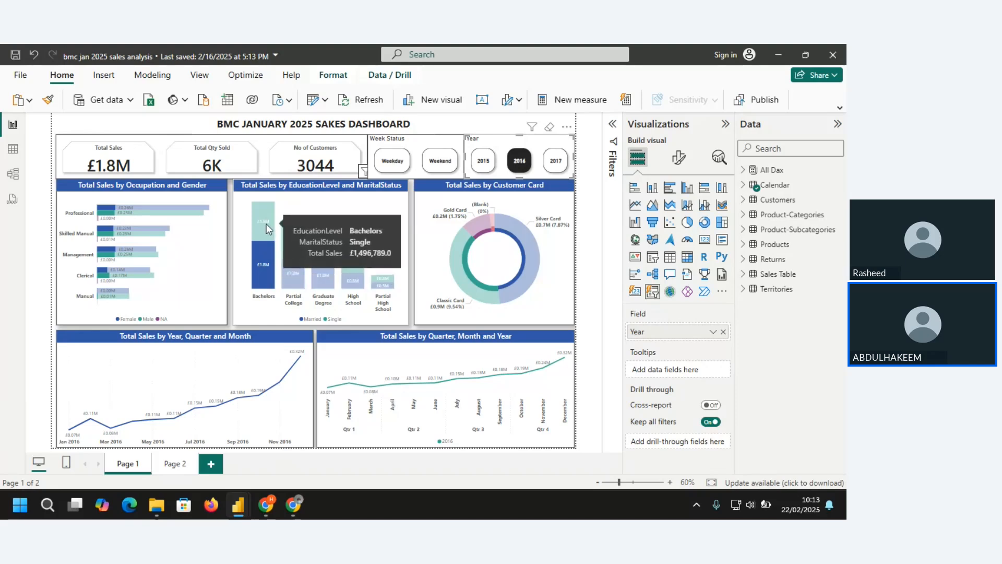
# Add 2015 and Weekday to the slicer selections and remove the Married Bachelors highlight.
pyautogui.click(482, 163)
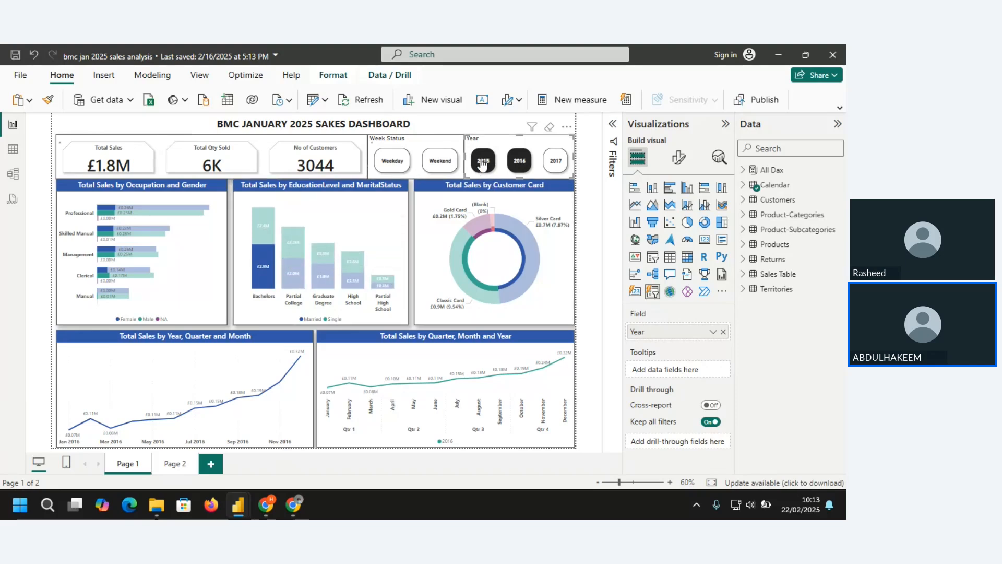
pyautogui.click(394, 164)
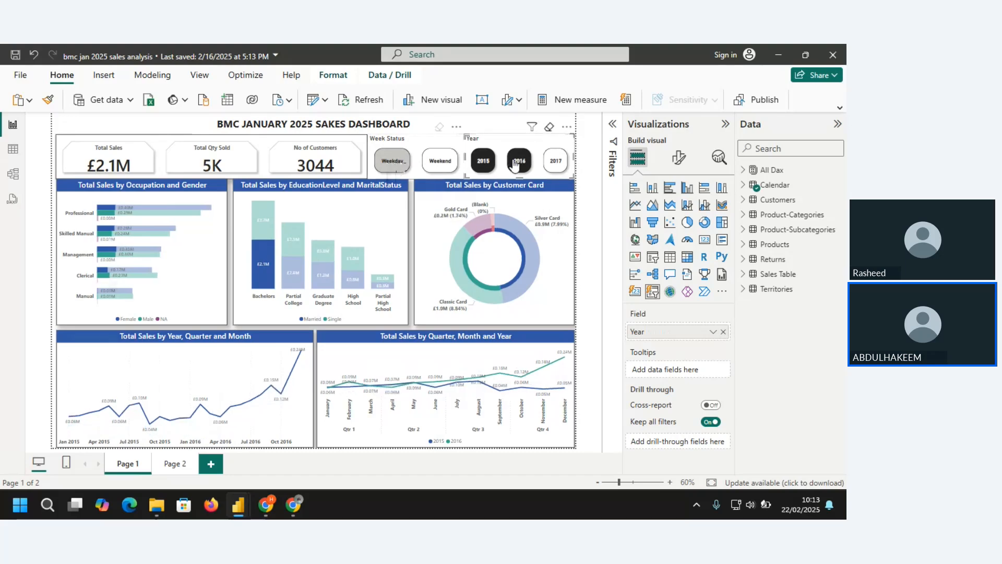
pyautogui.click(351, 231)
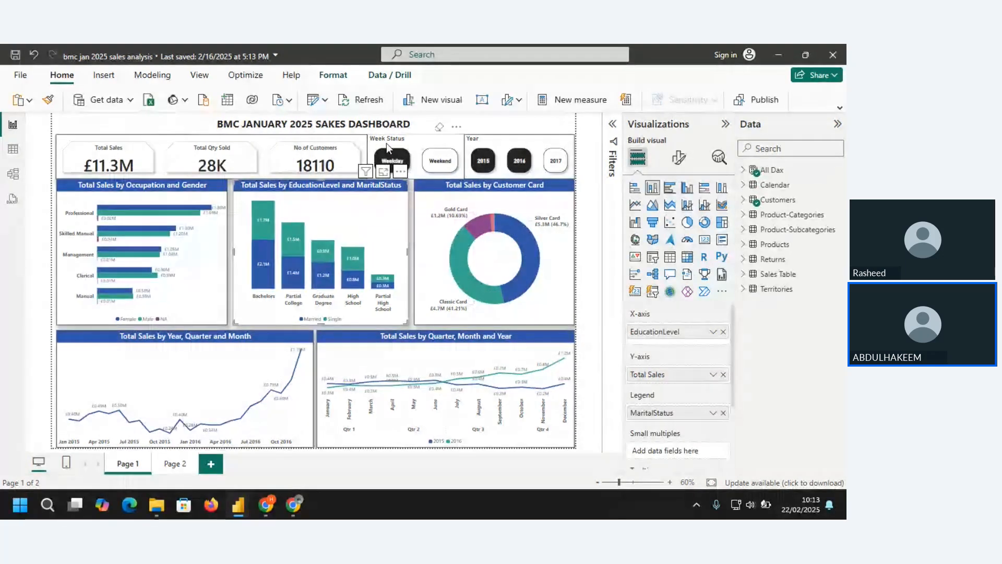
# Reduce the slicer selections to 2015 alone and cross-filter the dashboard by the Classic Card slice of the donut chart.
pyautogui.click(390, 155)
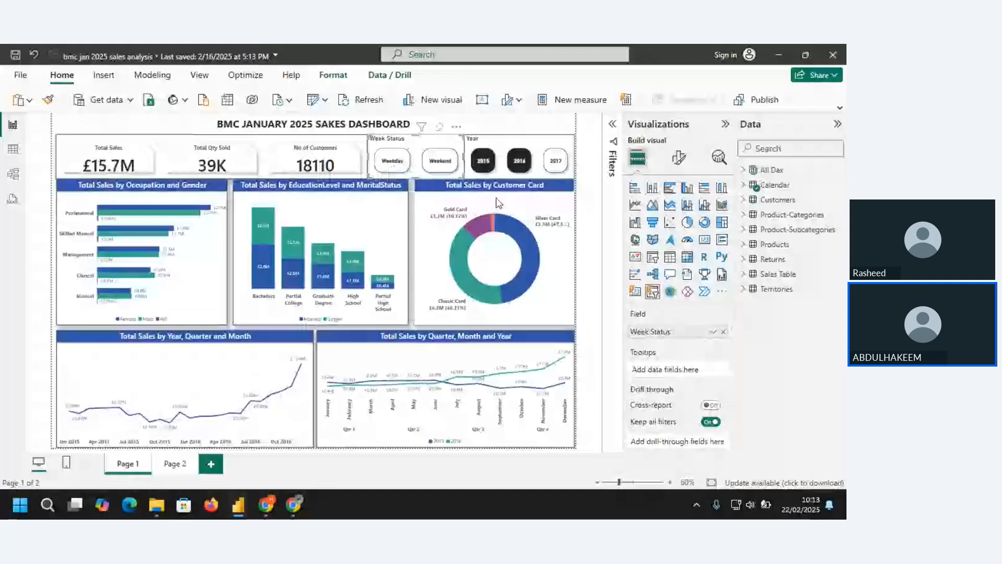
pyautogui.click(484, 161)
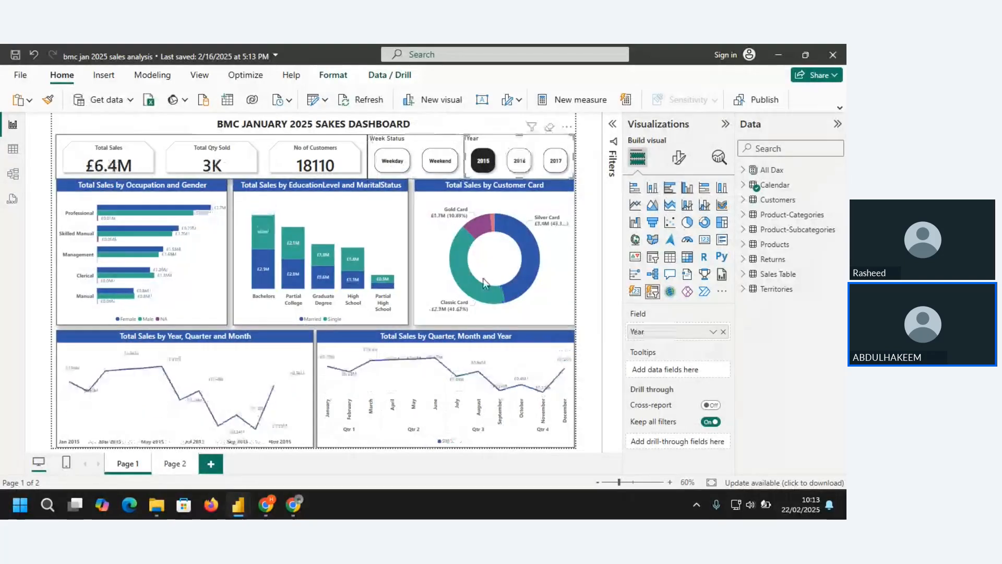
pyautogui.moveTo(460, 271)
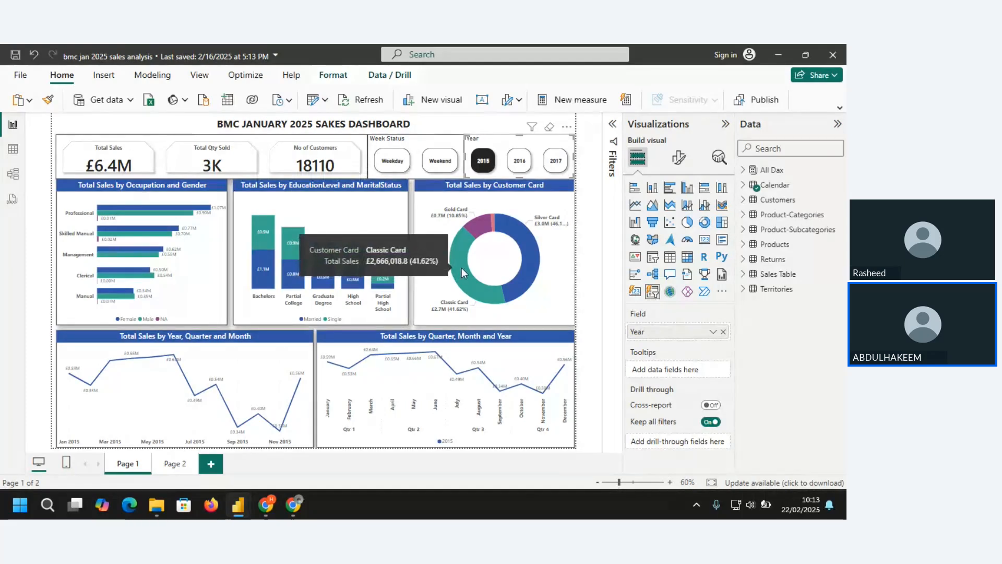
pyautogui.click(462, 268)
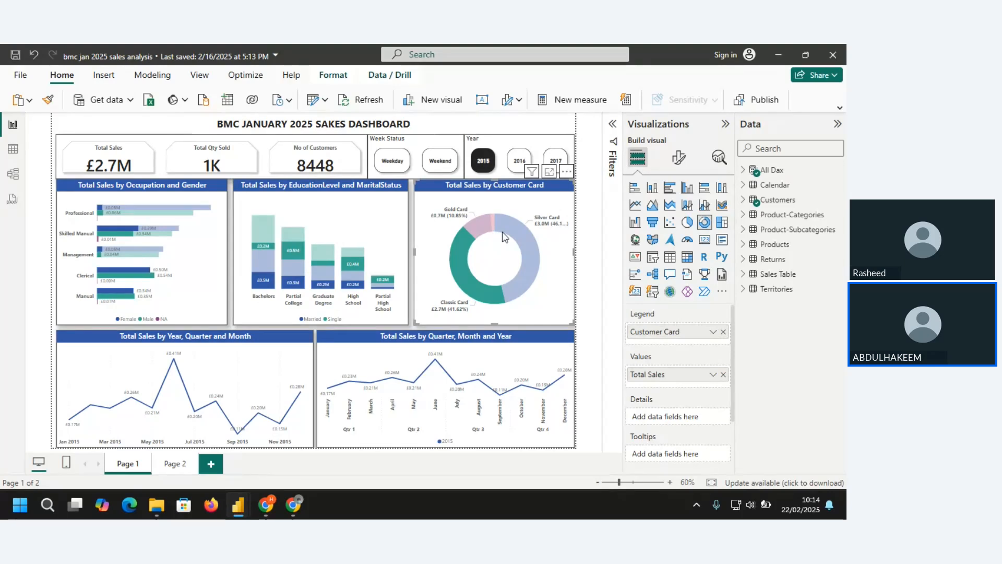
# Remove the Classic Card highlight and clear the Year slicer selection.
pyautogui.moveTo(446, 241)
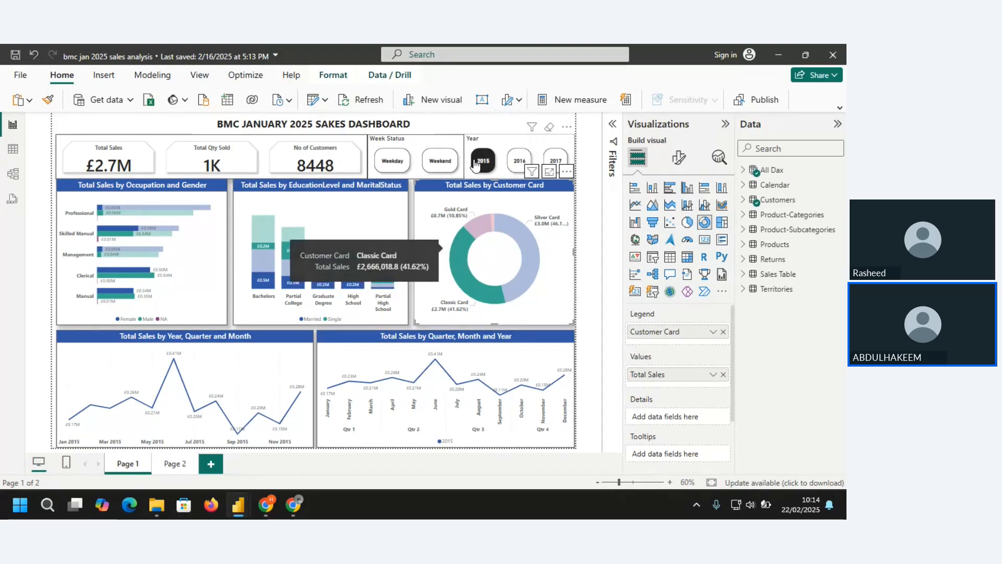
pyautogui.click(439, 254)
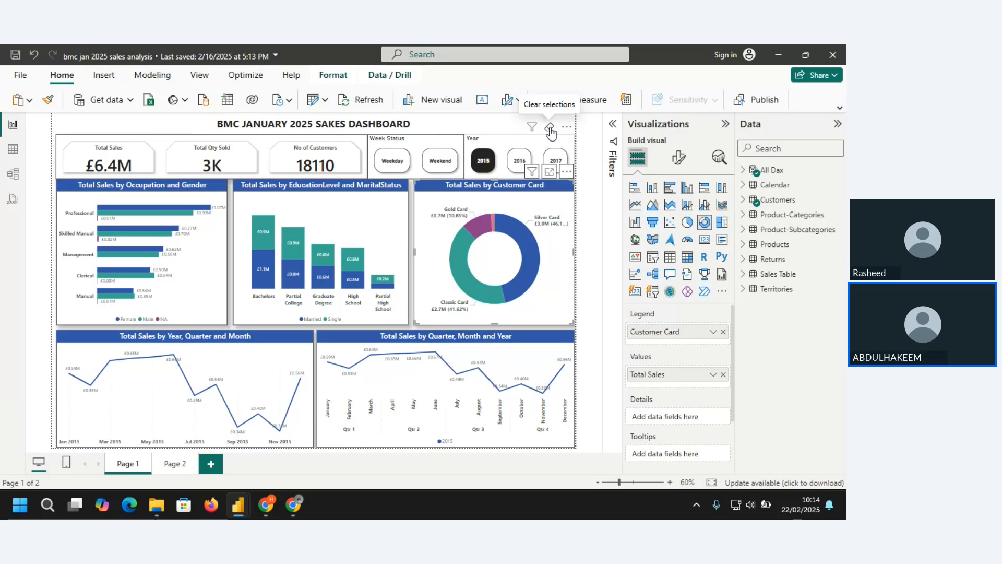
pyautogui.click(550, 128)
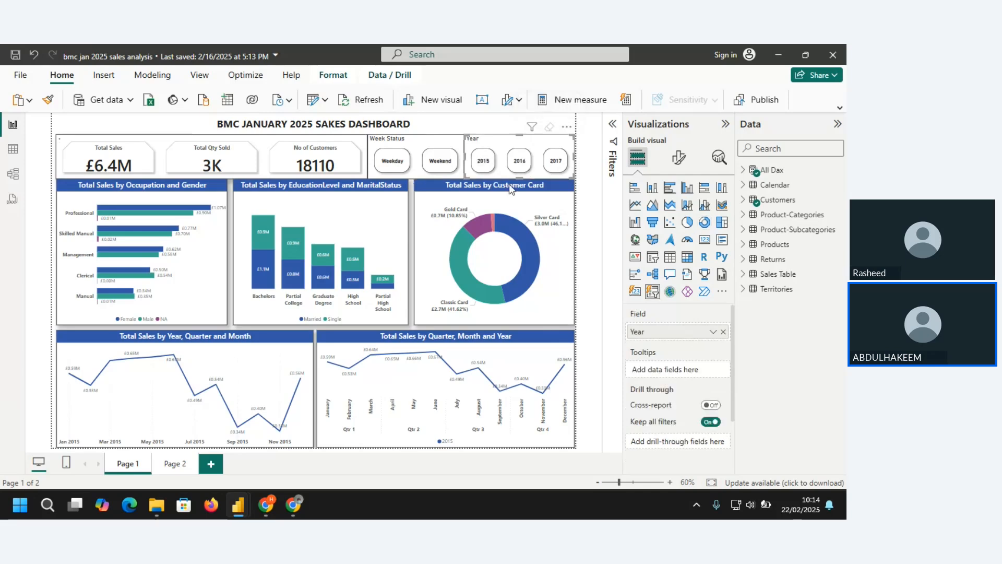
# Delete the three empty placeholder visuals from Page 2, with the full ribbon expanded.
pyautogui.click(176, 465)
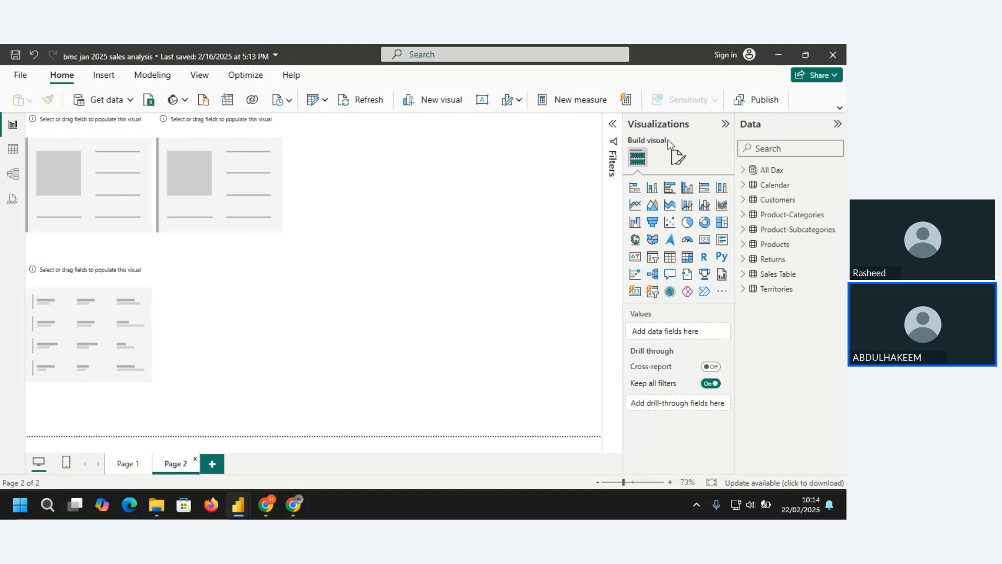
pyautogui.click(840, 110)
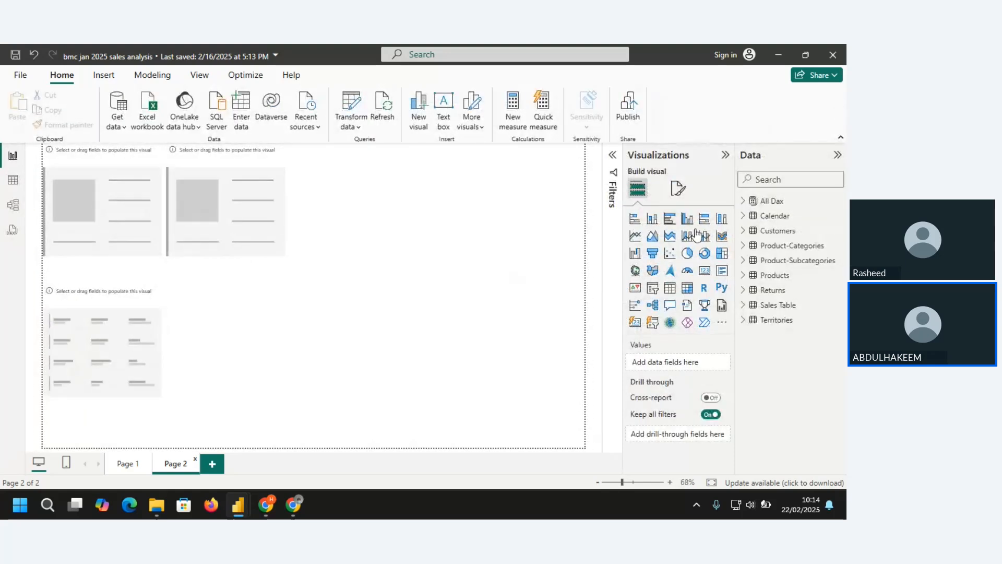
pyautogui.click(88, 208)
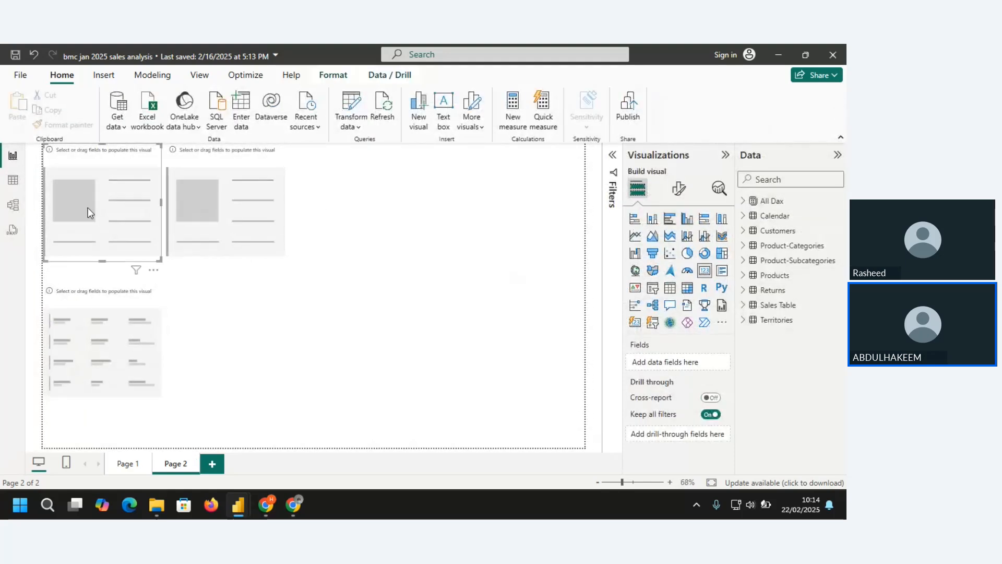
pyautogui.press('Delete')
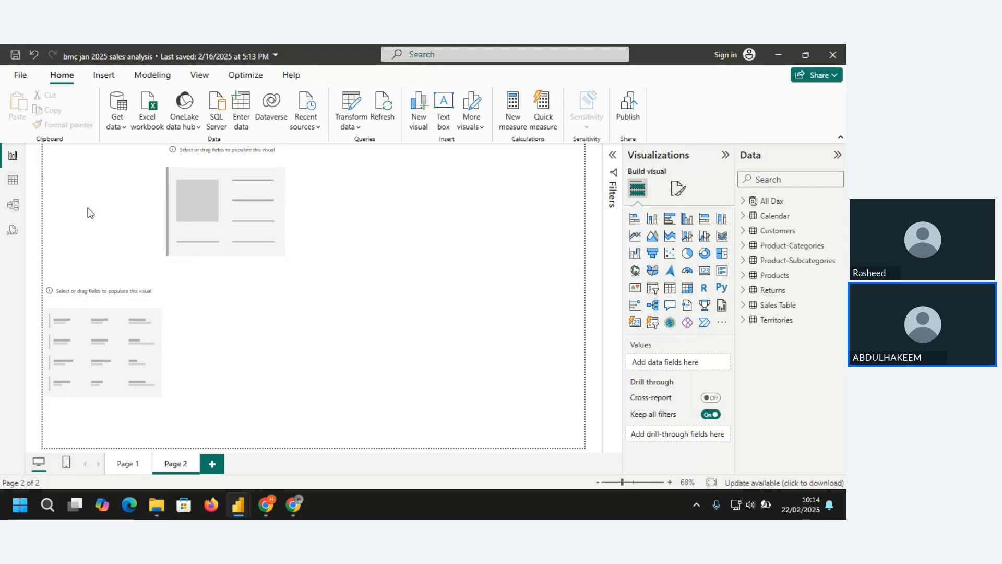
pyautogui.click(228, 211)
pyautogui.press('Delete')
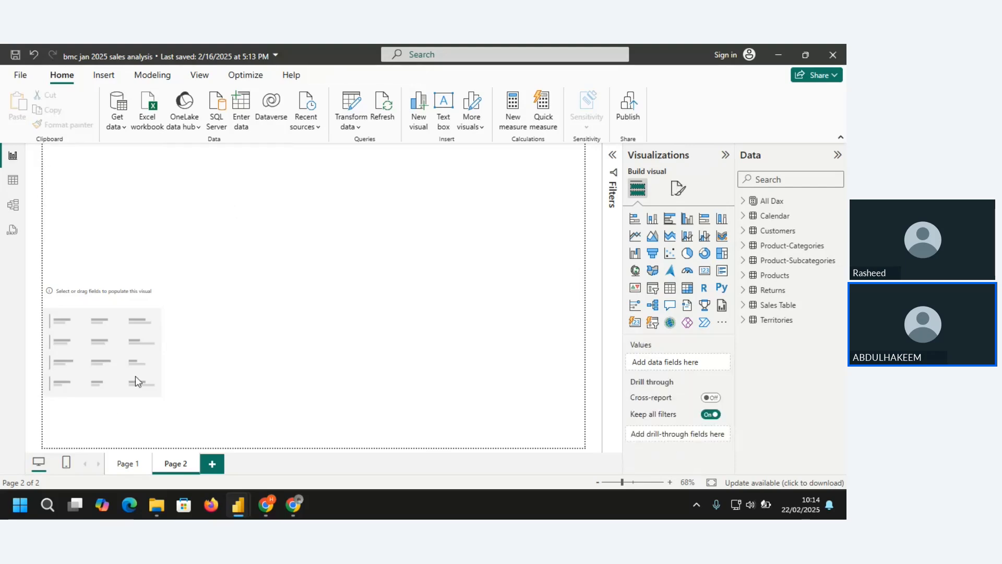
pyautogui.click(102, 383)
pyautogui.press('Delete')
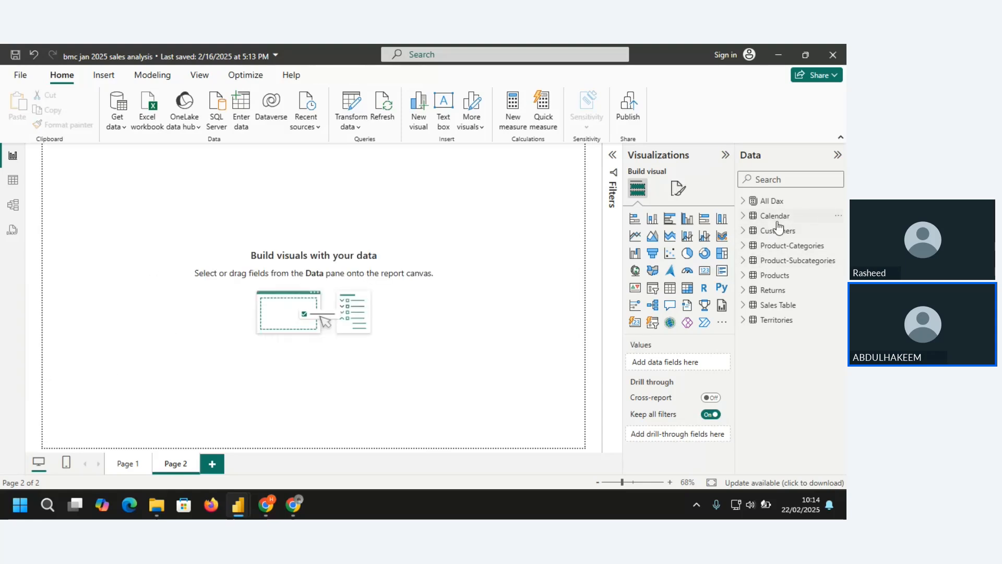
# Insert a line and clustered column chart on Page 2 and enlarge it, mainly in height.
pyautogui.click(706, 236)
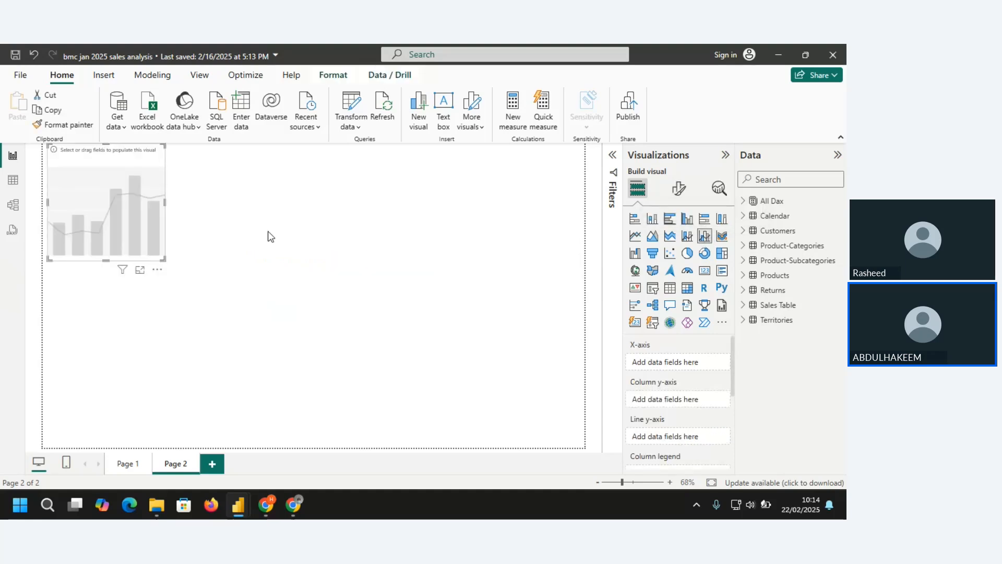
pyautogui.moveTo(164, 258); pyautogui.dragTo(193, 324)
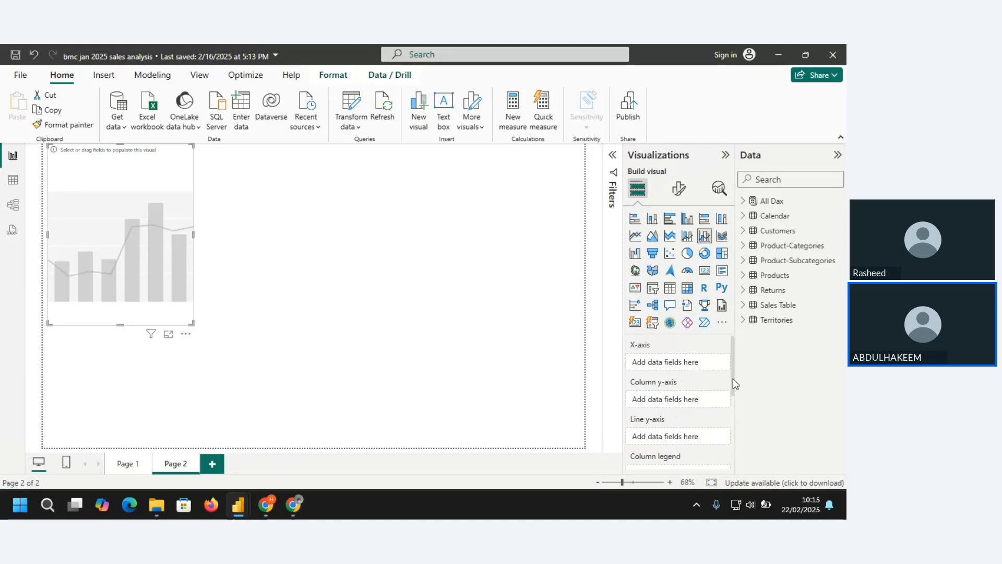
# Add the Total Sales measure from the All Dax table to the chart's column y-axis.
pyautogui.moveTo(732, 368); pyautogui.dragTo(733, 379)
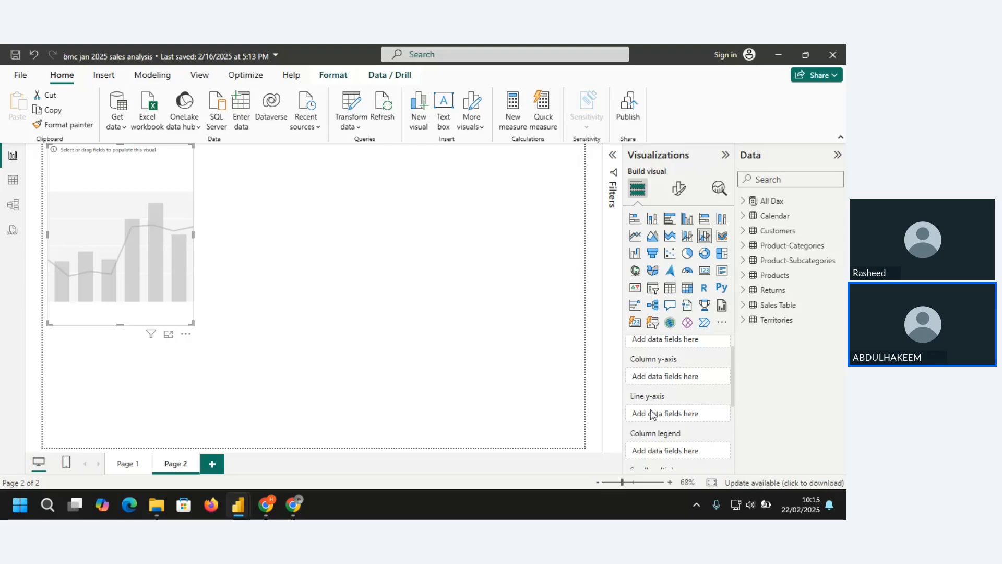
pyautogui.click(745, 201)
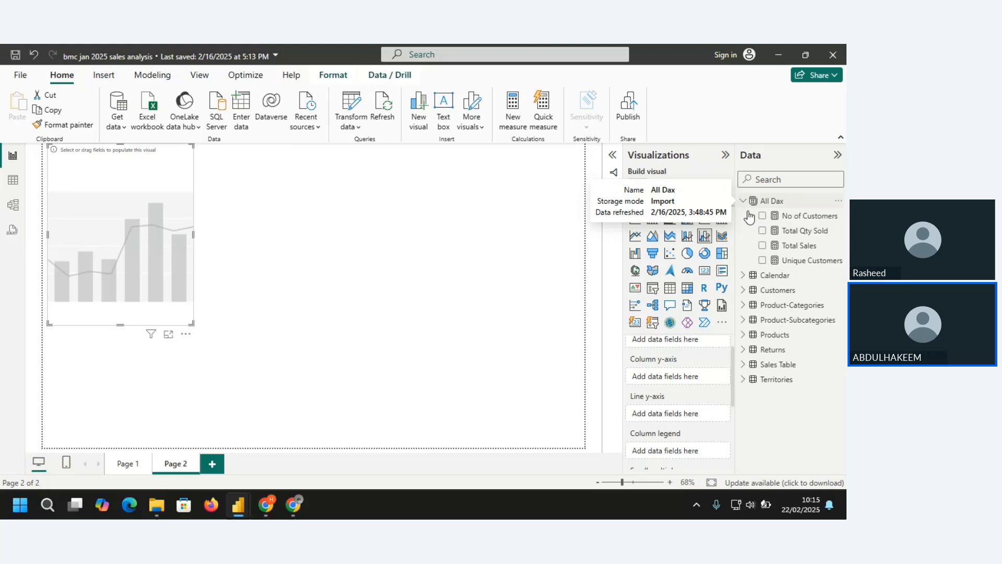
pyautogui.click(762, 246)
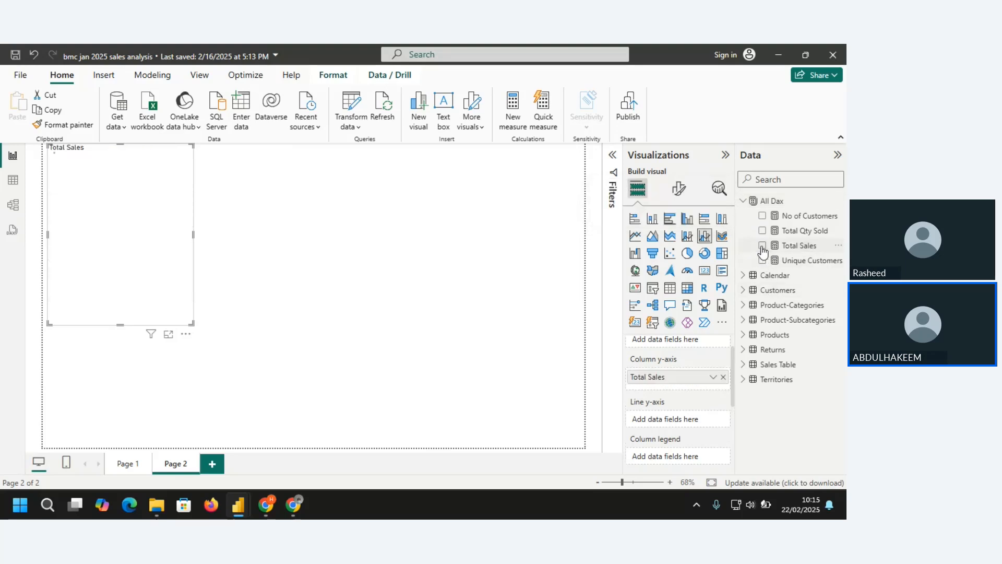
pyautogui.click(744, 202)
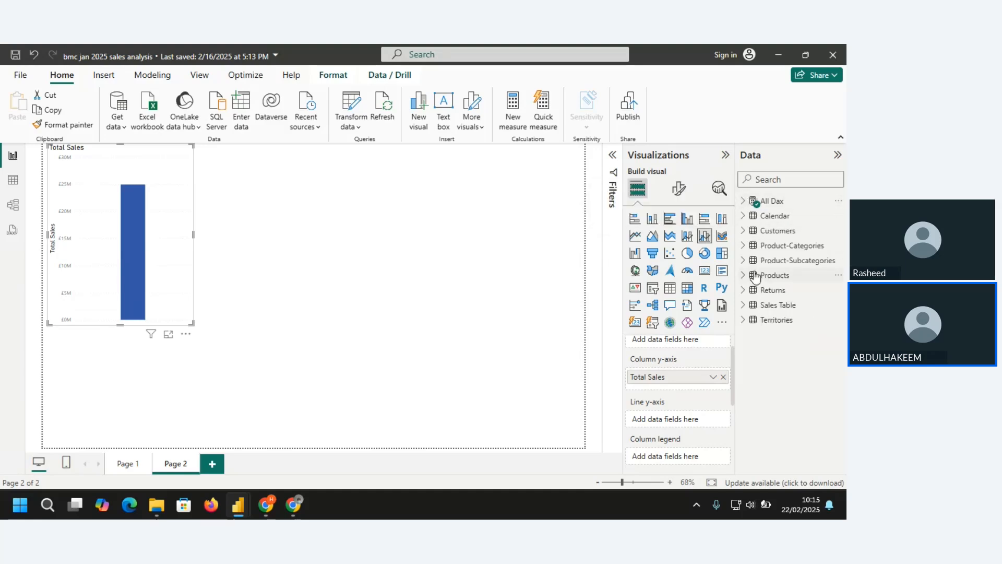
pyautogui.click(744, 233)
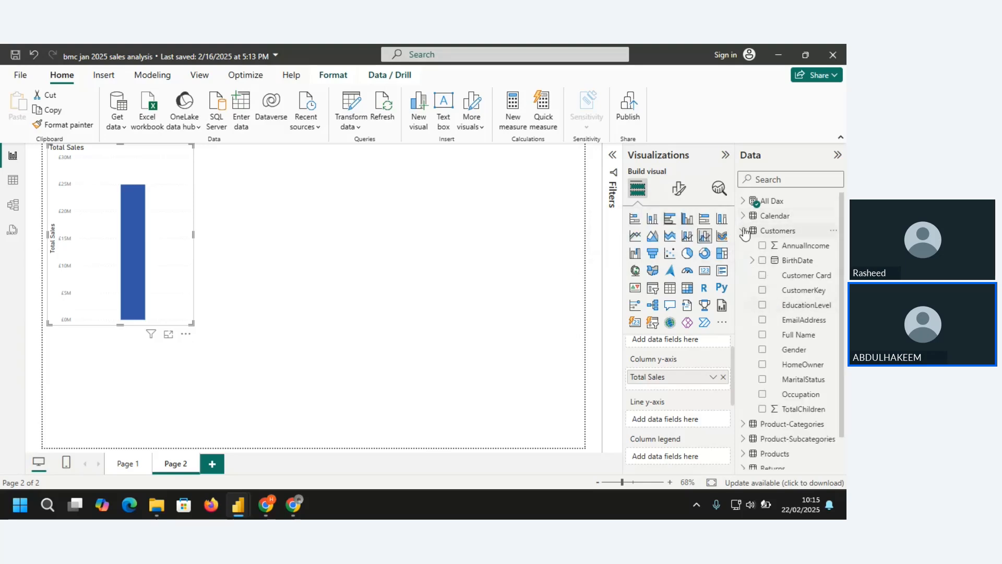
pyautogui.click(744, 232)
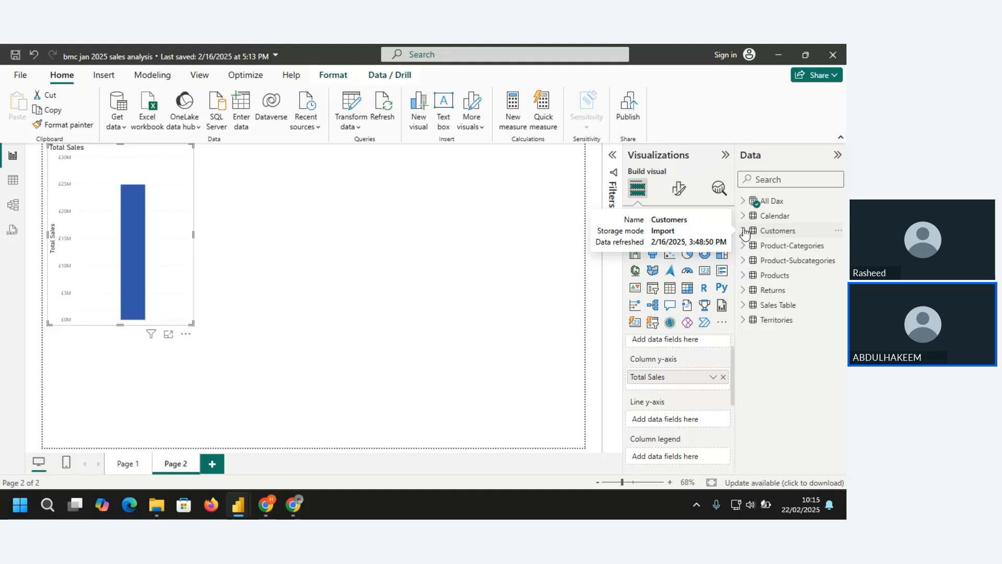
# Add EducationLevel to the chart's x-axis and Occupation to its column legend from the Customers table.
pyautogui.click(744, 232)
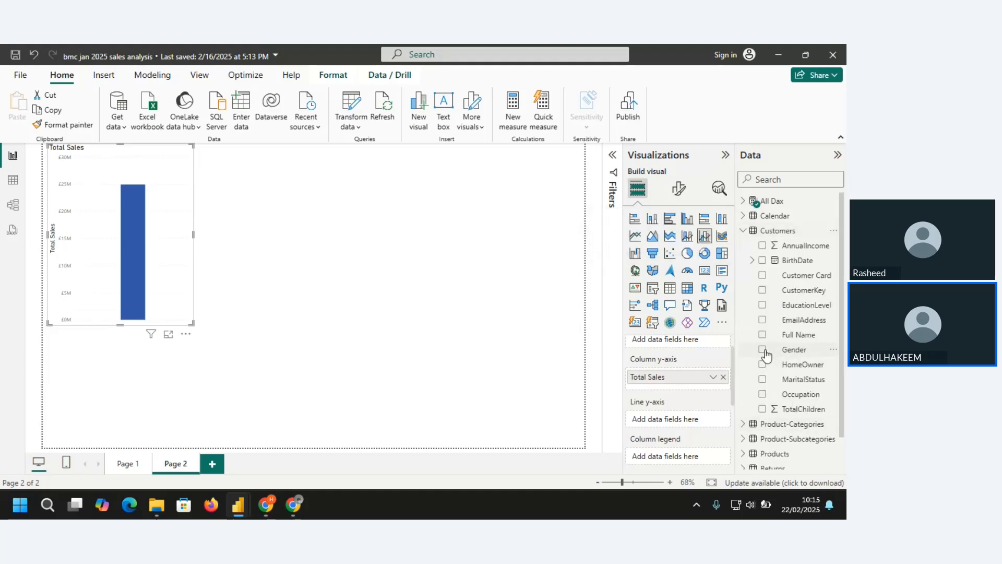
pyautogui.click(762, 305)
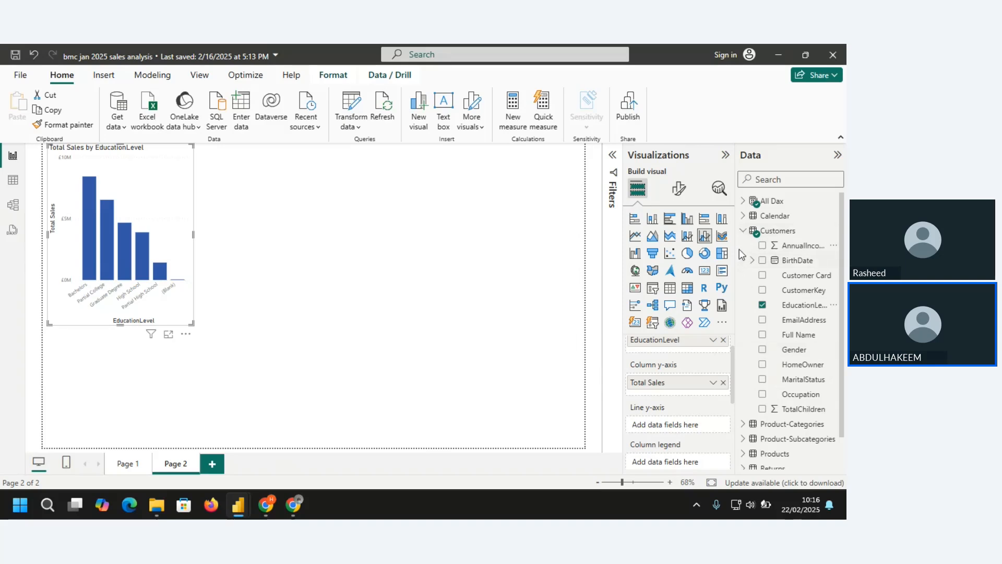
pyautogui.click(744, 231)
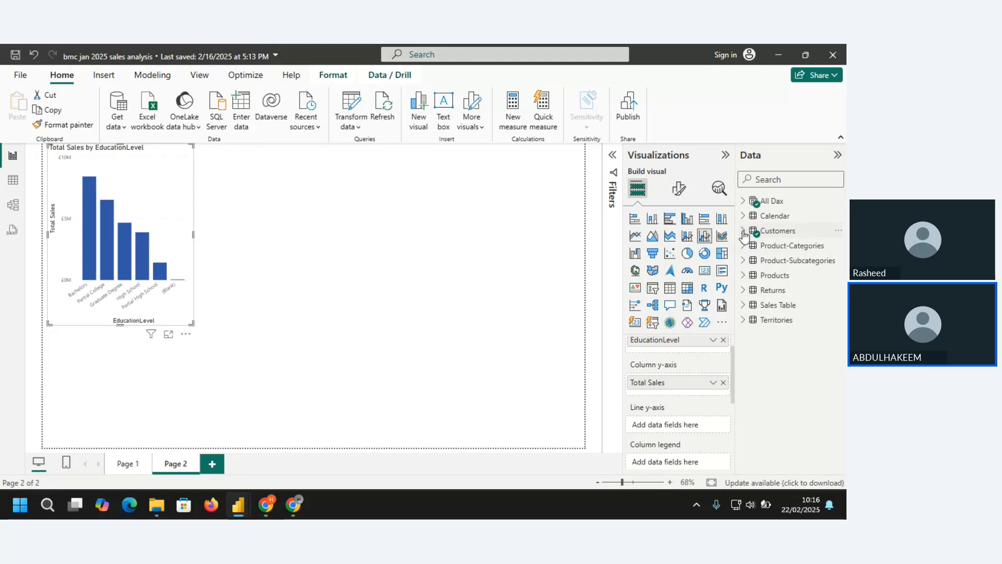
pyautogui.click(744, 231)
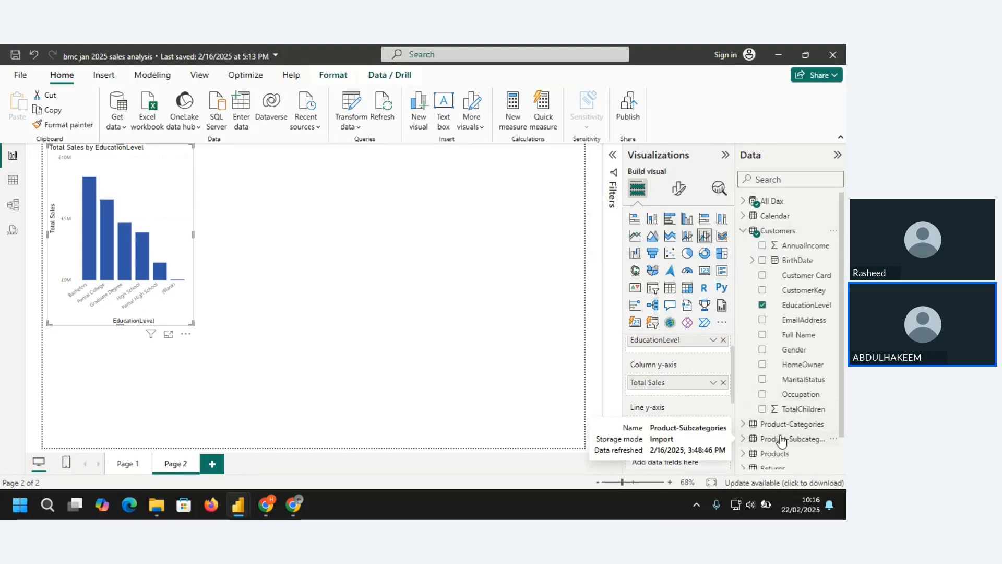
pyautogui.click(761, 396)
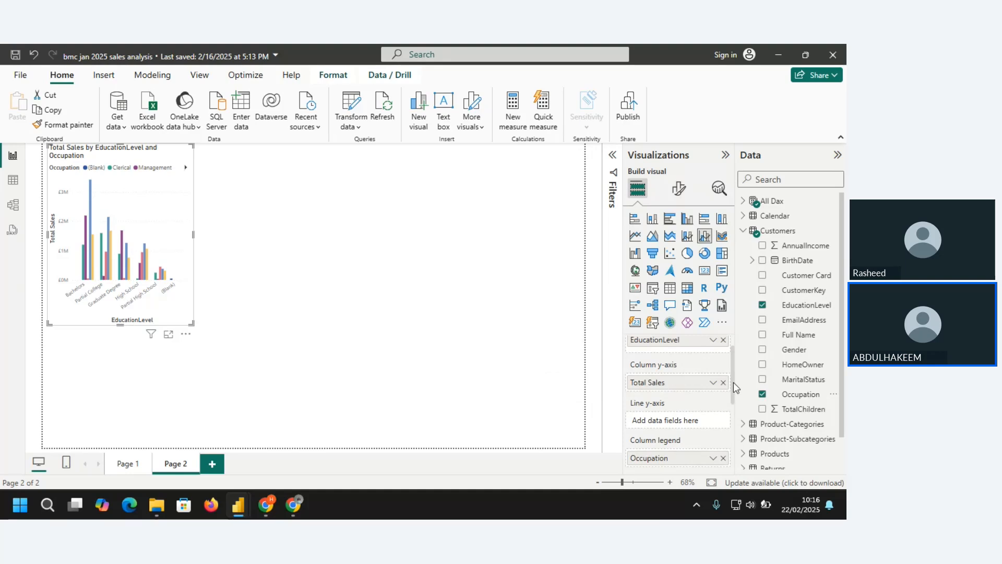
pyautogui.scroll(1, 733, 368)
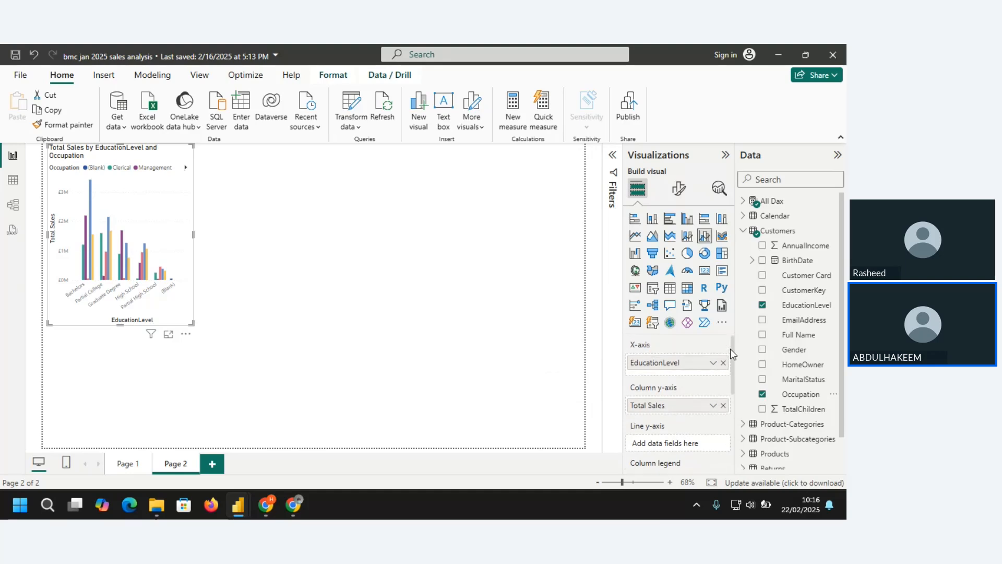
pyautogui.scroll(-2, 731, 351)
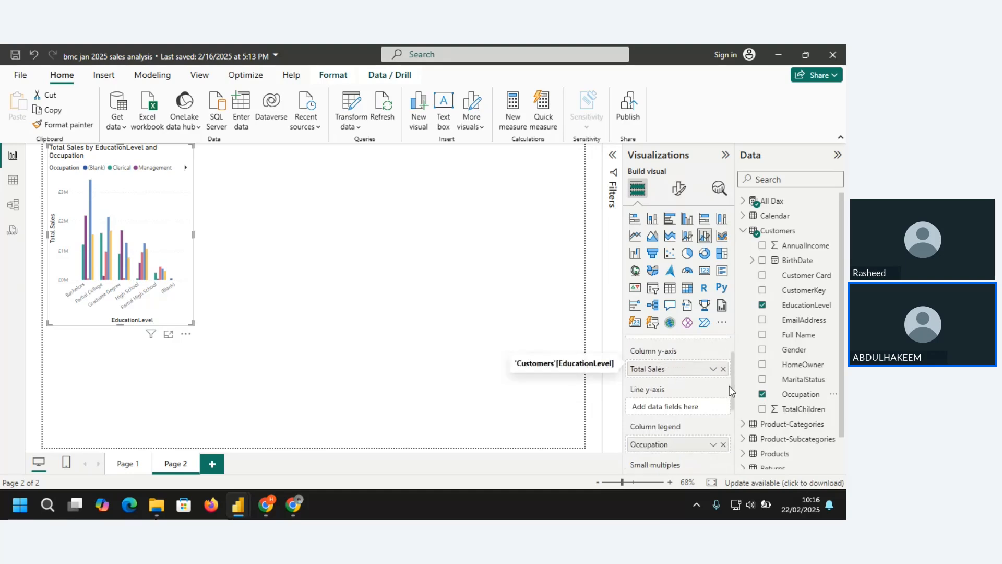
pyautogui.scroll(2, 729, 373)
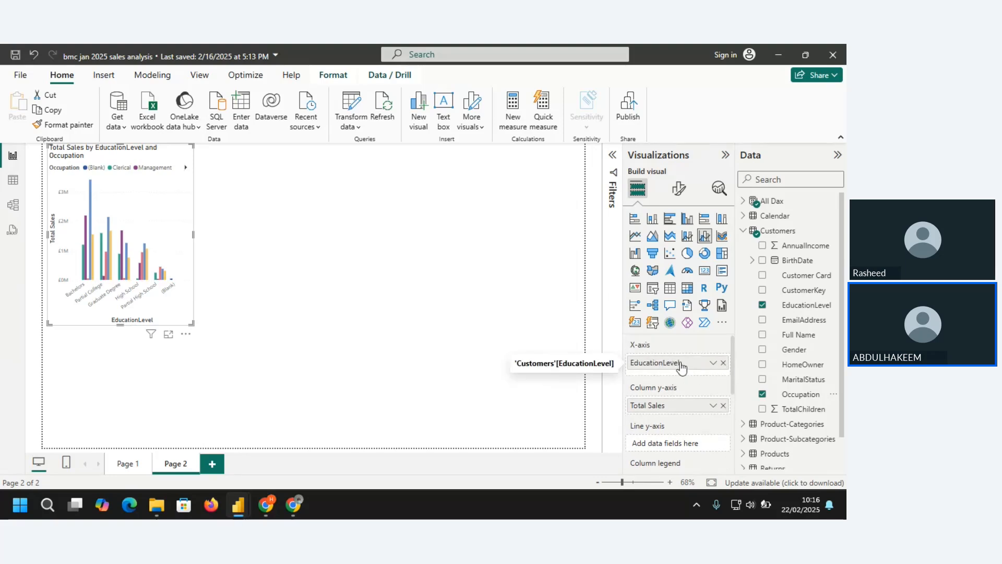
# Move EducationLevel from the x-axis to the line y-axis and try to place Total Sales on the x-axis.
pyautogui.moveTo(681, 364); pyautogui.dragTo(681, 445)
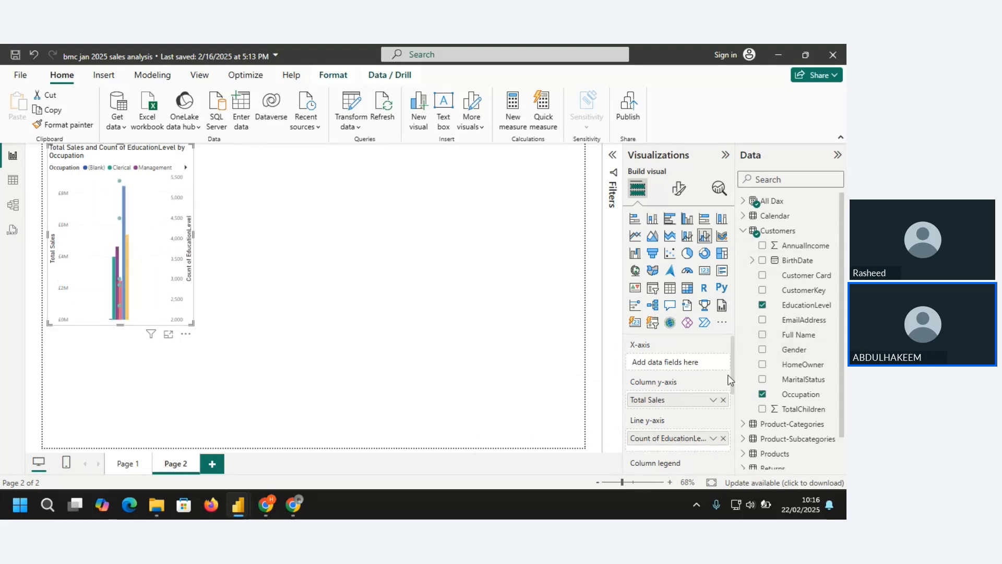
pyautogui.moveTo(734, 364)
pyautogui.mouseDown()
pyautogui.moveTo(734, 453)
pyautogui.moveTo(728, 360)
pyautogui.mouseUp()
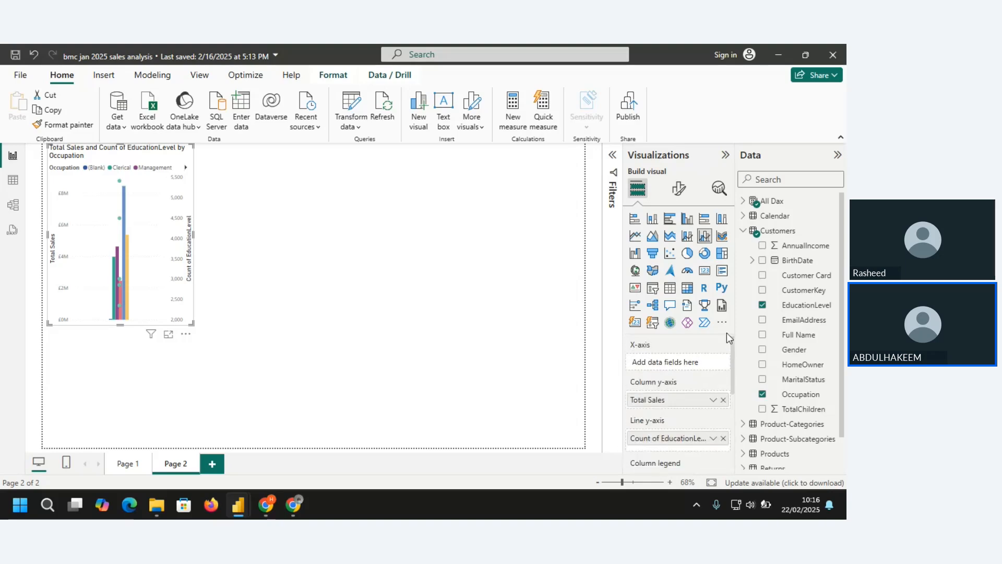
pyautogui.click(746, 204)
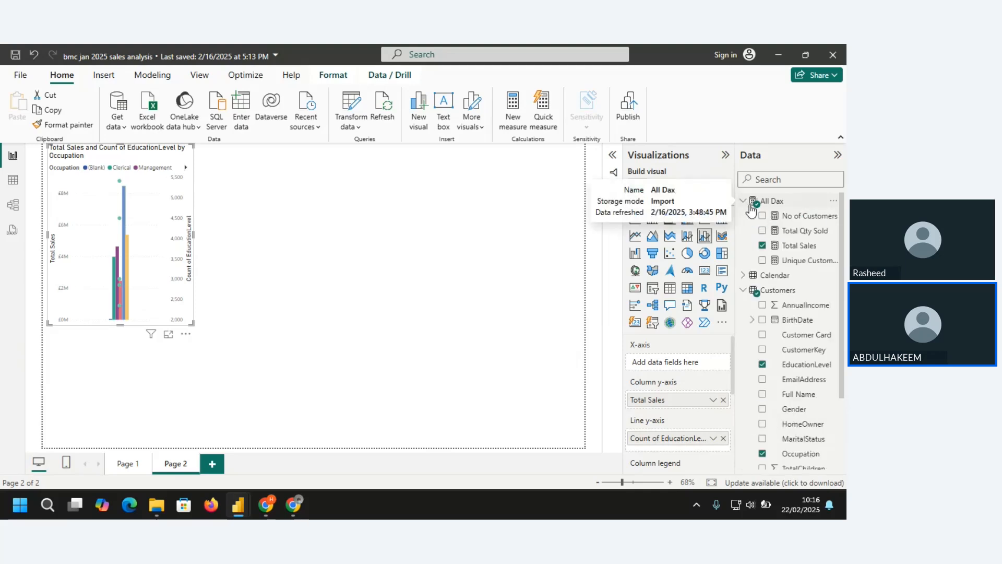
pyautogui.click(763, 246)
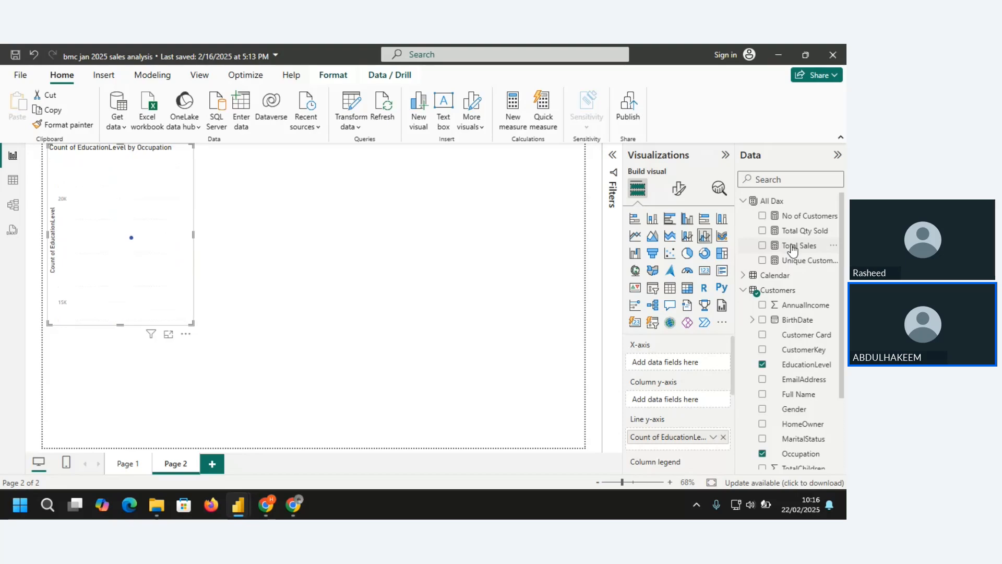
pyautogui.moveTo(793, 251); pyautogui.dragTo(683, 360)
pyautogui.click(762, 246)
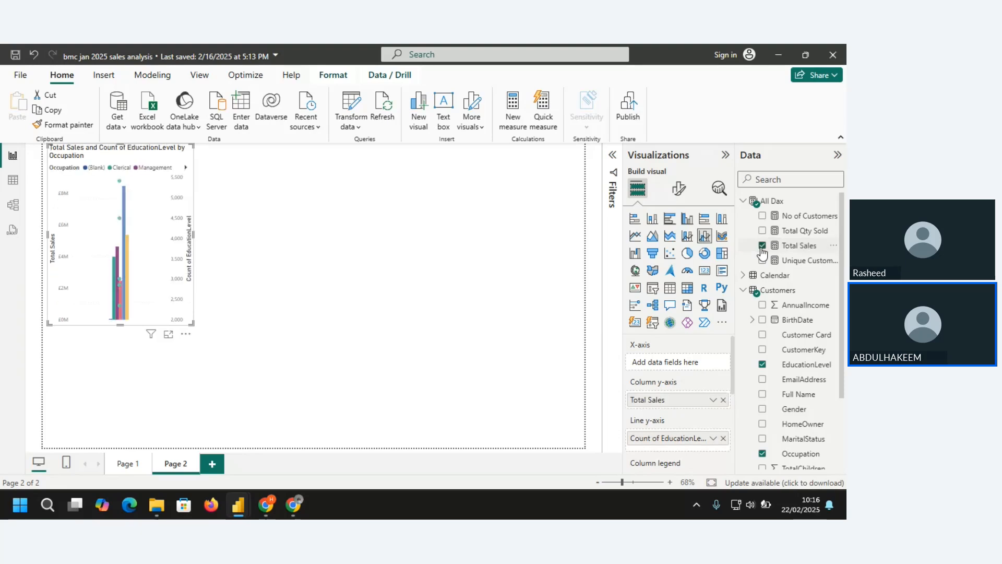
# Remove EducationLevel from the chart's line y-axis and delete the whole chart from Page 2.
pyautogui.click(724, 400)
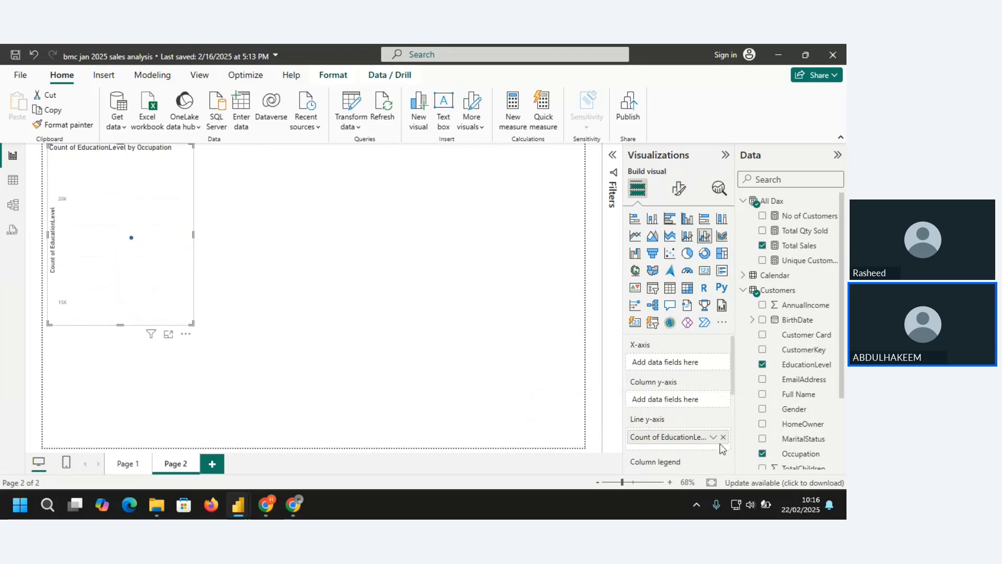
pyautogui.click(723, 438)
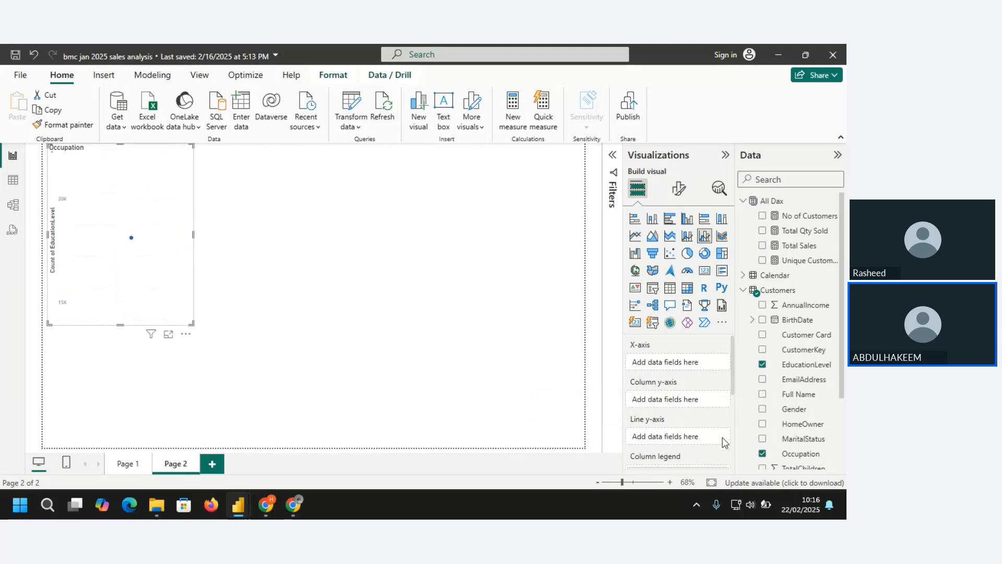
pyautogui.click(762, 246)
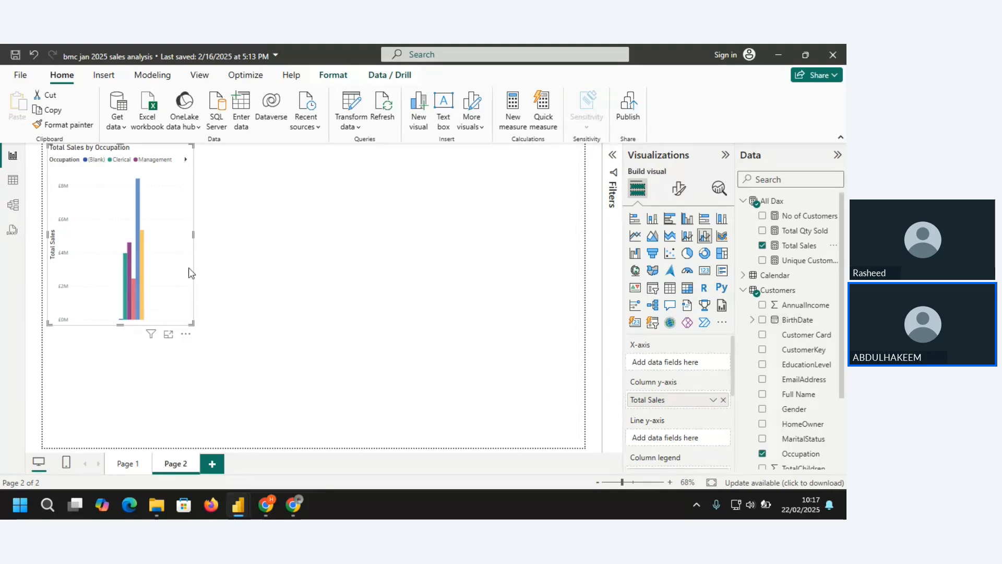
pyautogui.press('Delete')
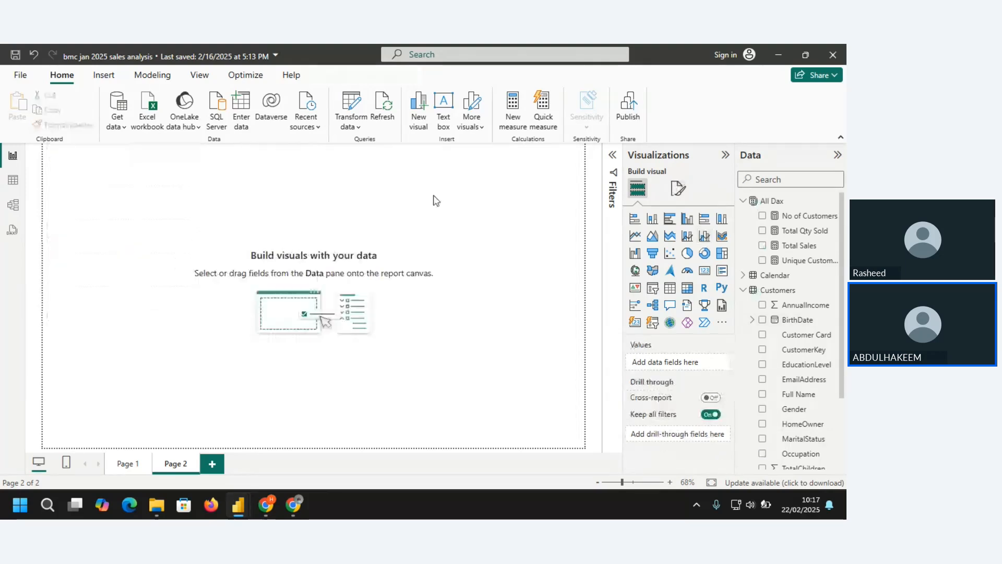
# Insert a new line and clustered column chart with Customer Card on the x-axis and Total Sales on the column y-axis.
pyautogui.click(705, 238)
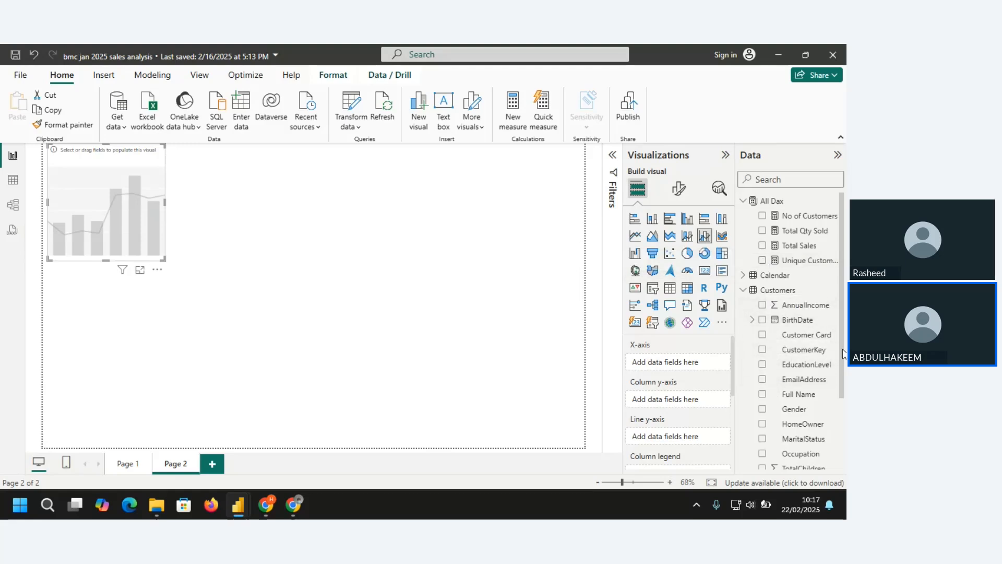
pyautogui.scroll(-1, 844, 393)
pyautogui.moveTo(845, 392); pyautogui.dragTo(846, 427)
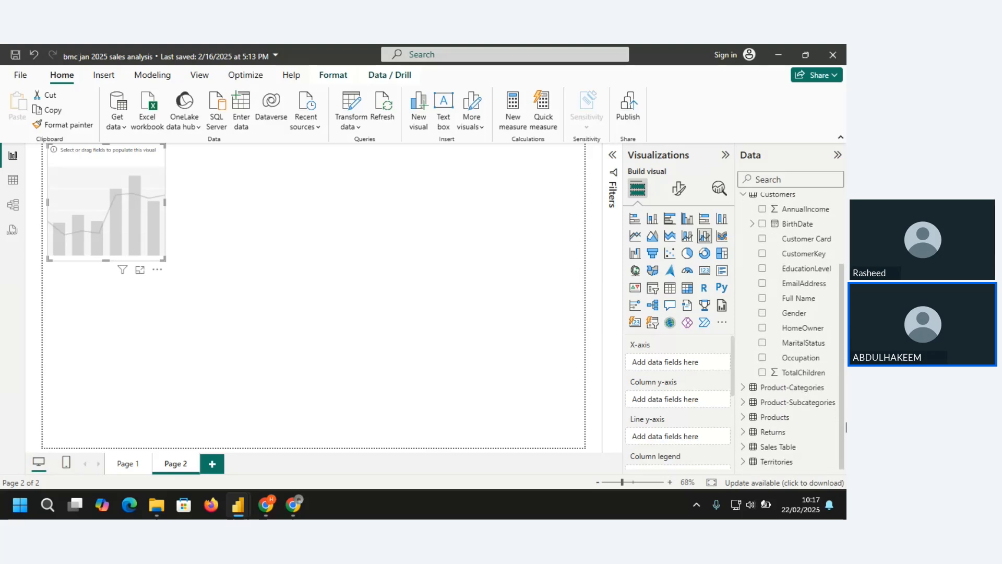
pyautogui.click(762, 239)
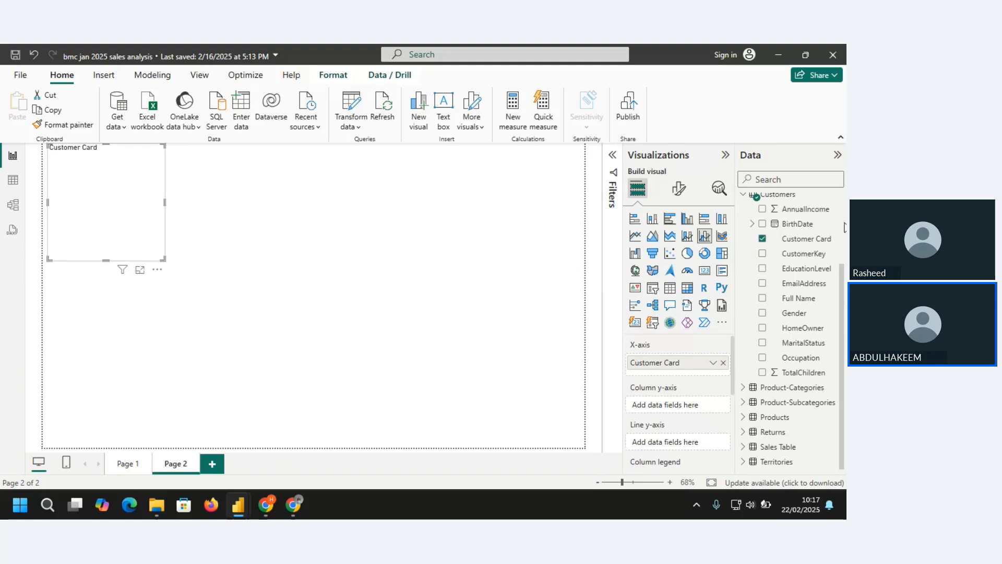
pyautogui.moveTo(842, 307); pyautogui.dragTo(842, 230)
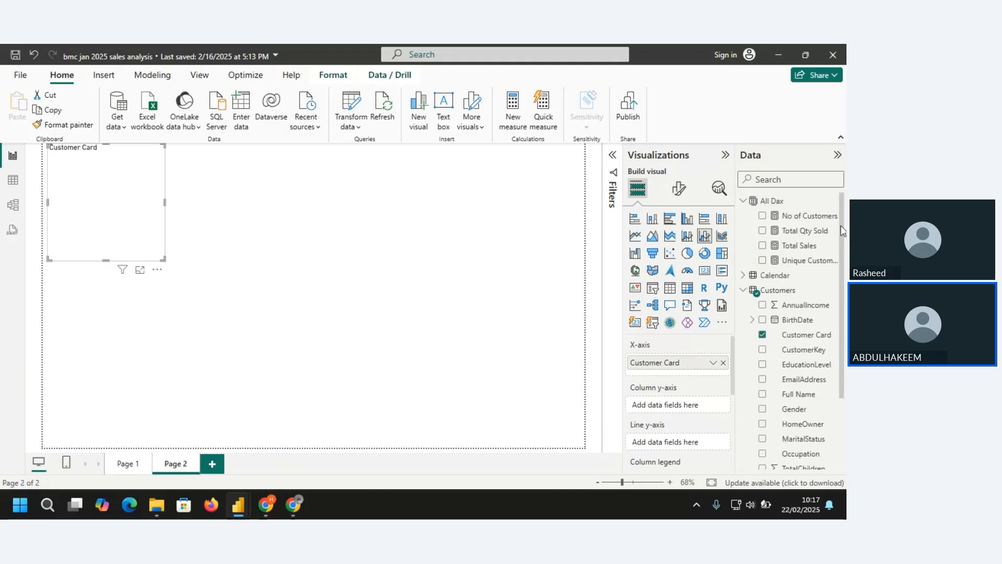
pyautogui.click(761, 246)
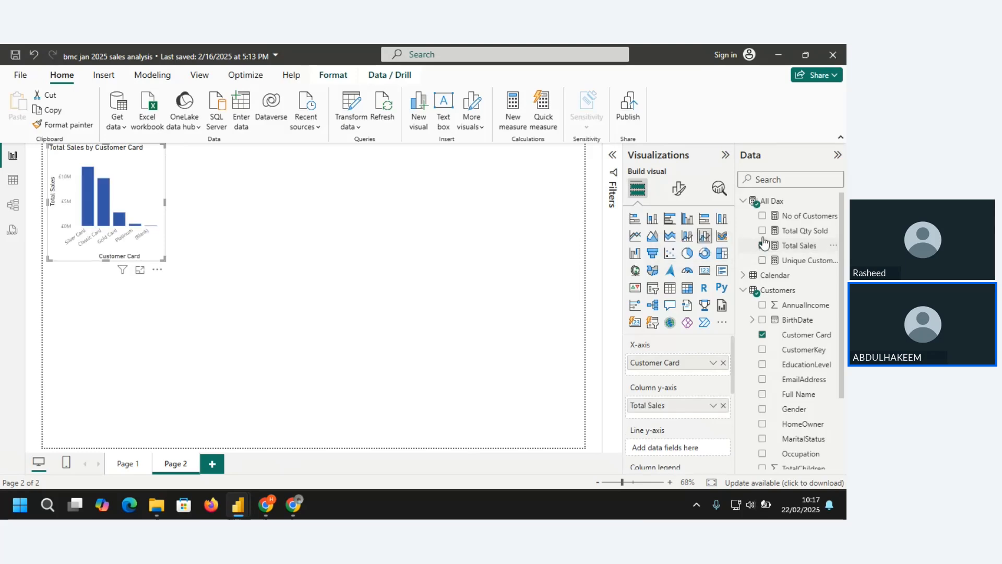
# Put the No of Customers measure on the line y-axis and widen the chart across most of the page.
pyautogui.click(763, 216)
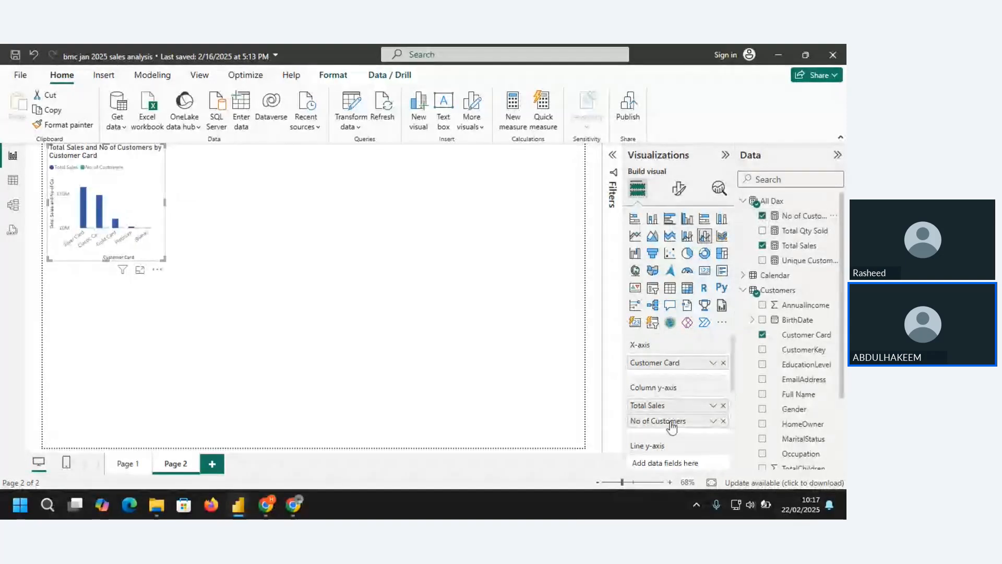
pyautogui.moveTo(672, 425); pyautogui.dragTo(670, 459)
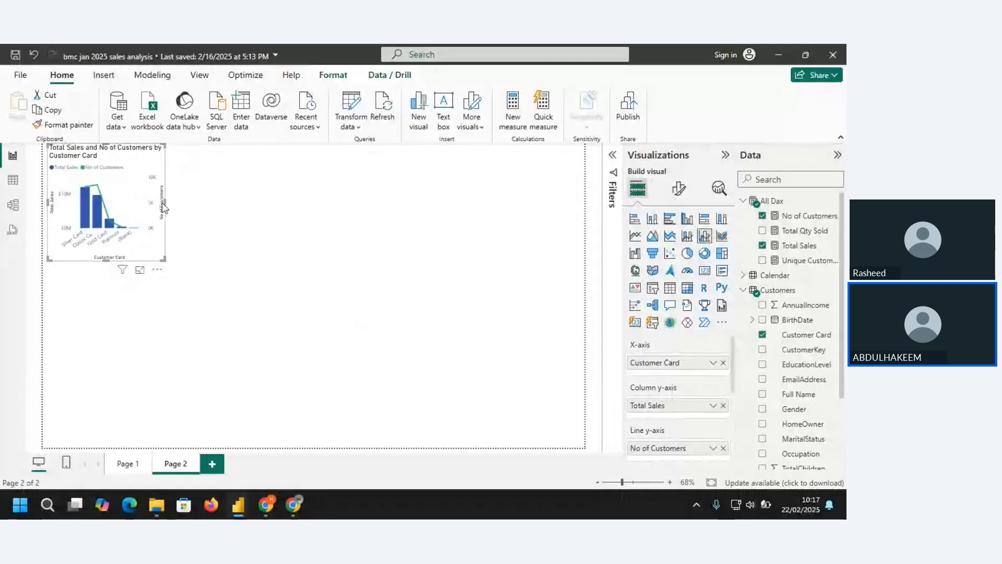
pyautogui.moveTo(162, 205); pyautogui.dragTo(468, 217)
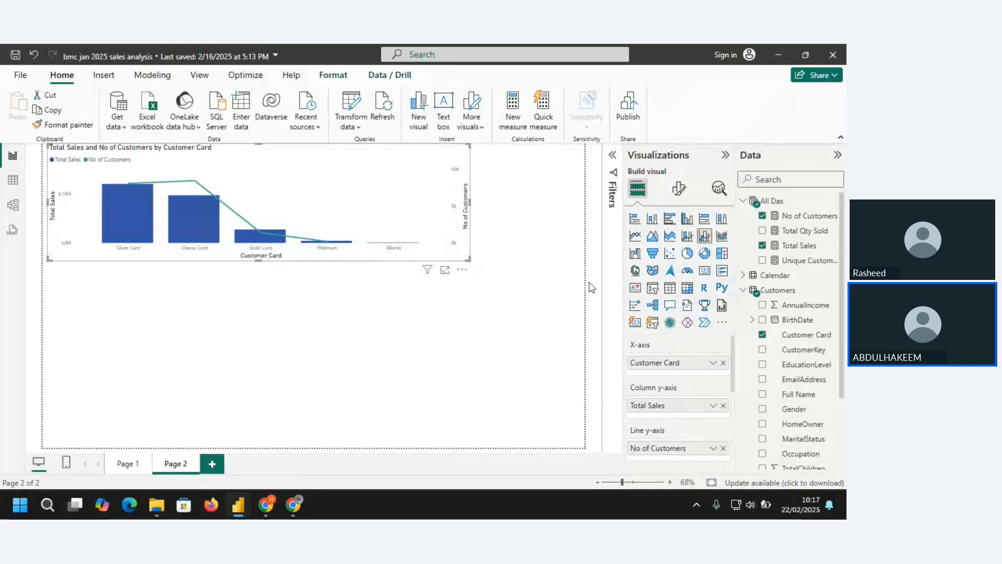
# Replace Customer Card on the x-axis with Month Name from the Calendar table and stretch the chart's height to nearly fill the page.
pyautogui.click(723, 362)
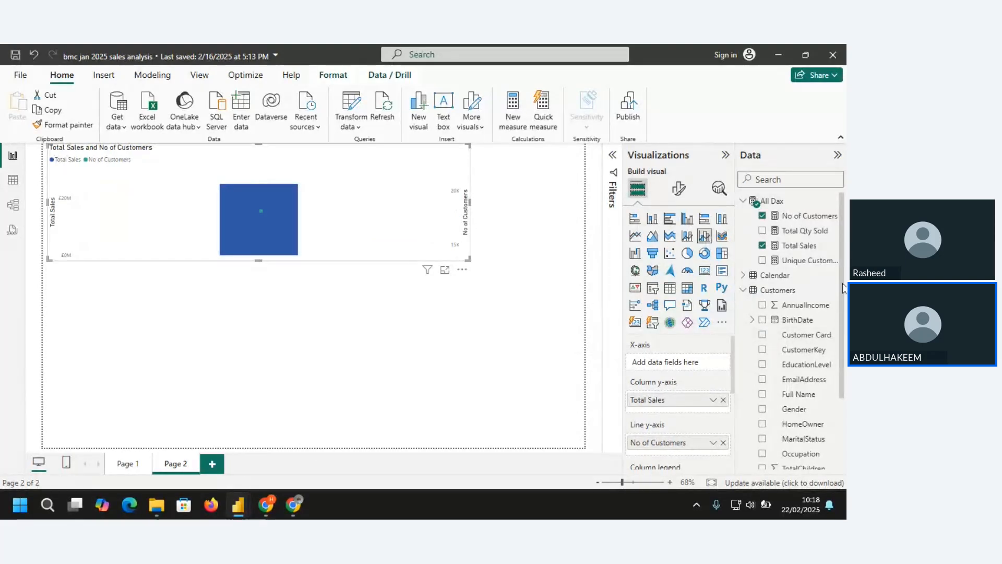
pyautogui.moveTo(842, 287)
pyautogui.mouseDown()
pyautogui.moveTo(843, 345)
pyautogui.moveTo(838, 276)
pyautogui.mouseUp()
pyautogui.click(742, 275)
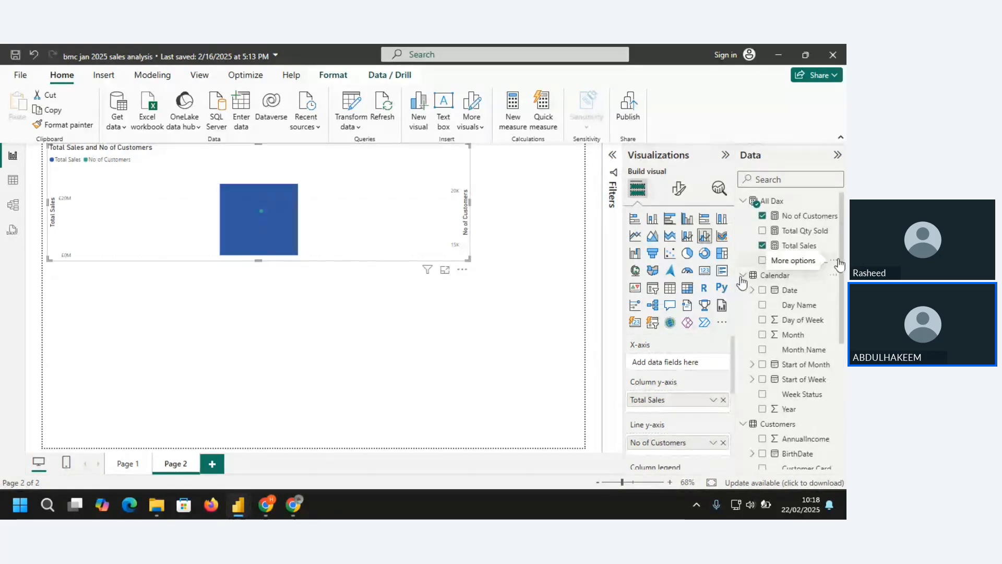
pyautogui.moveTo(840, 244); pyautogui.dragTo(845, 288)
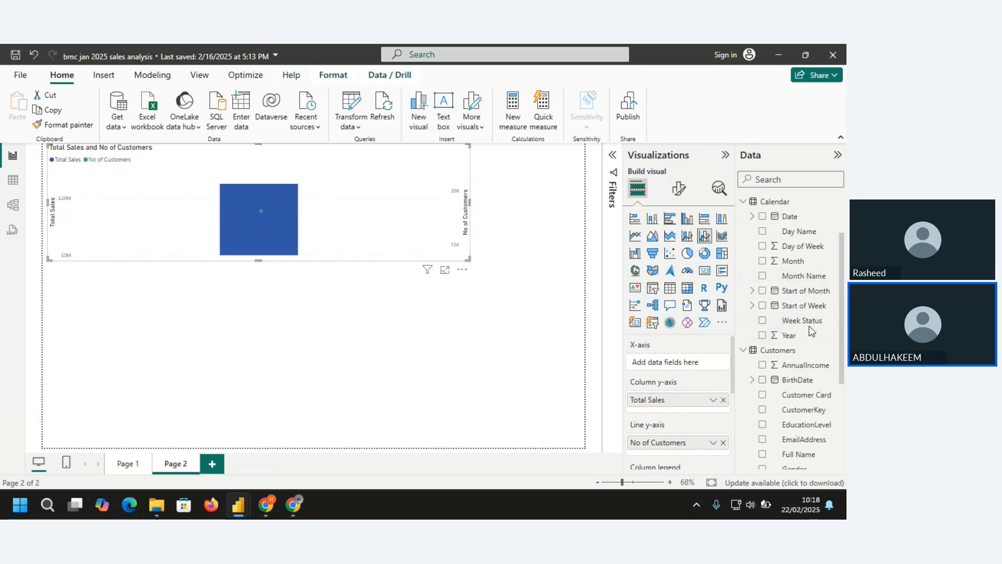
pyautogui.click(763, 277)
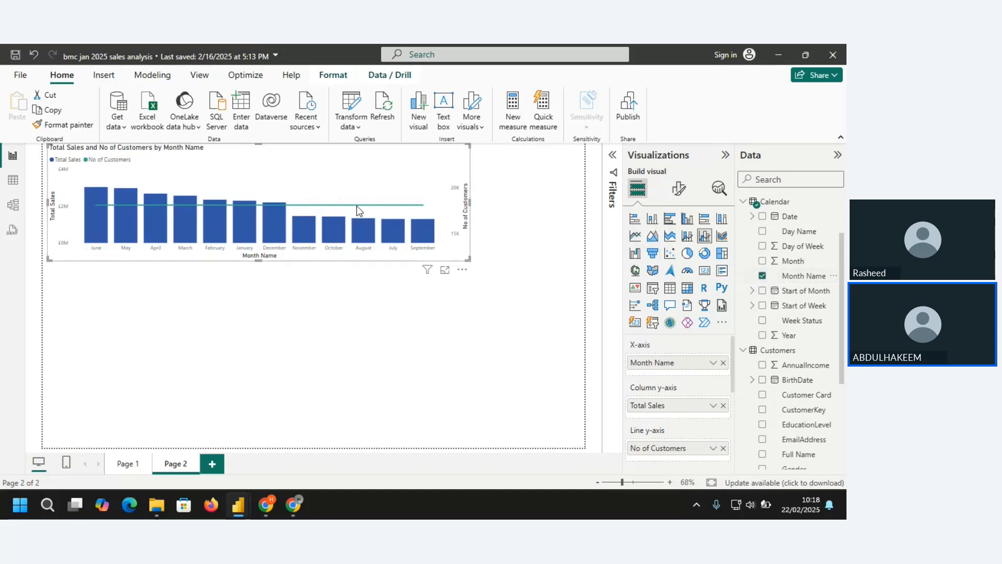
pyautogui.moveTo(357, 203)
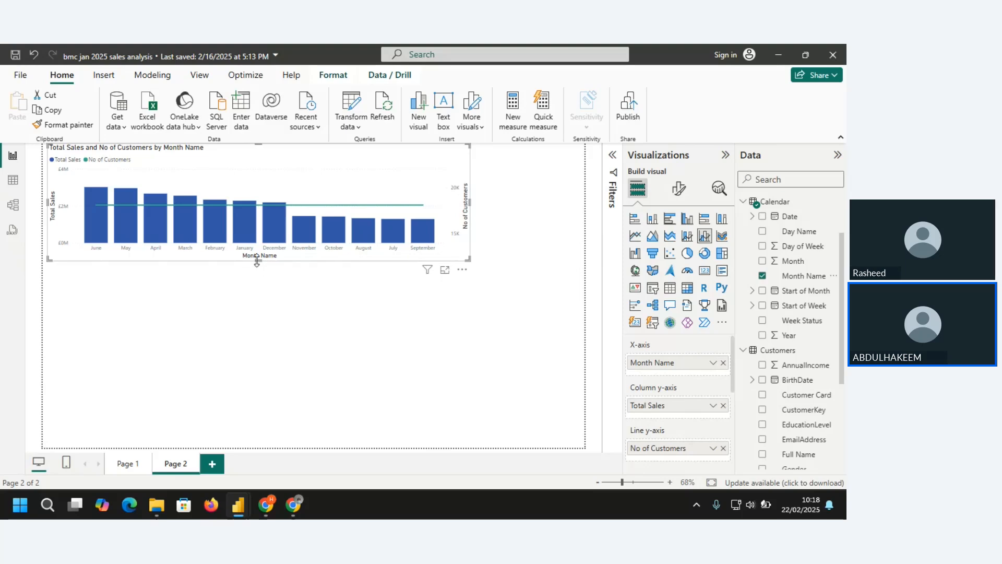
pyautogui.moveTo(257, 260); pyautogui.dragTo(259, 419)
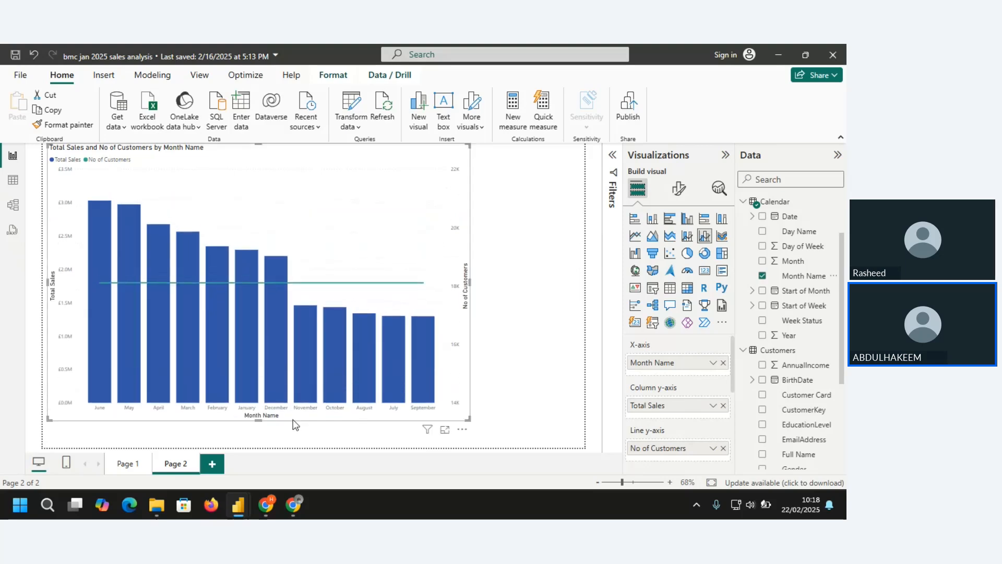
# Highlight the June, May, April and August data in turn and examine August's No of Customers value on the line.
pyautogui.click(102, 312)
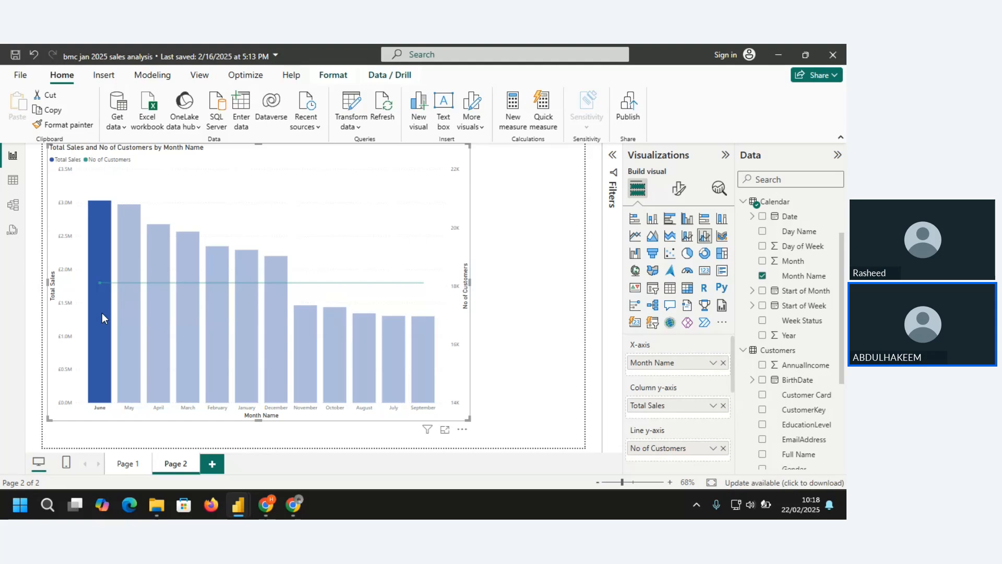
pyautogui.click(131, 320)
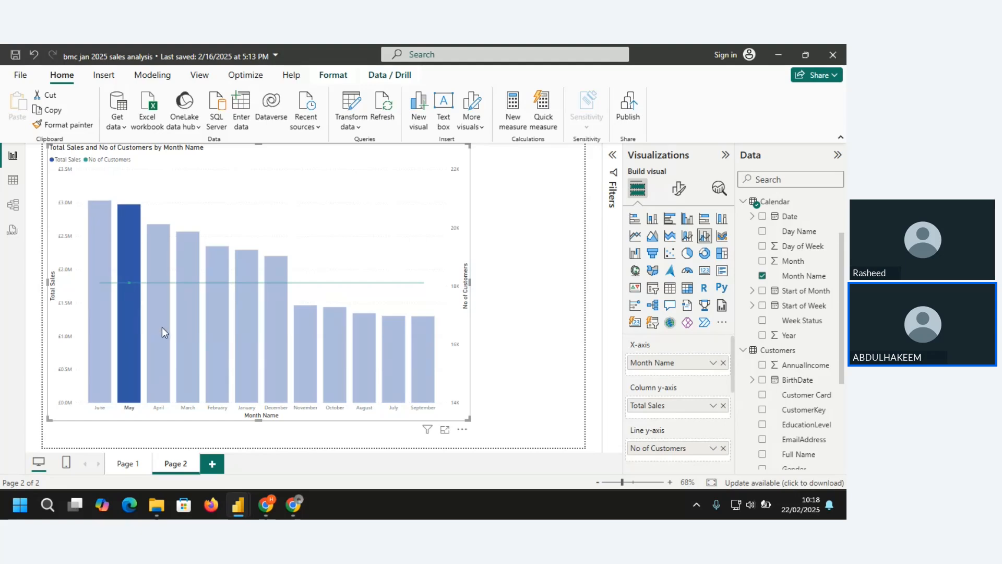
pyautogui.click(161, 326)
pyautogui.click(366, 285)
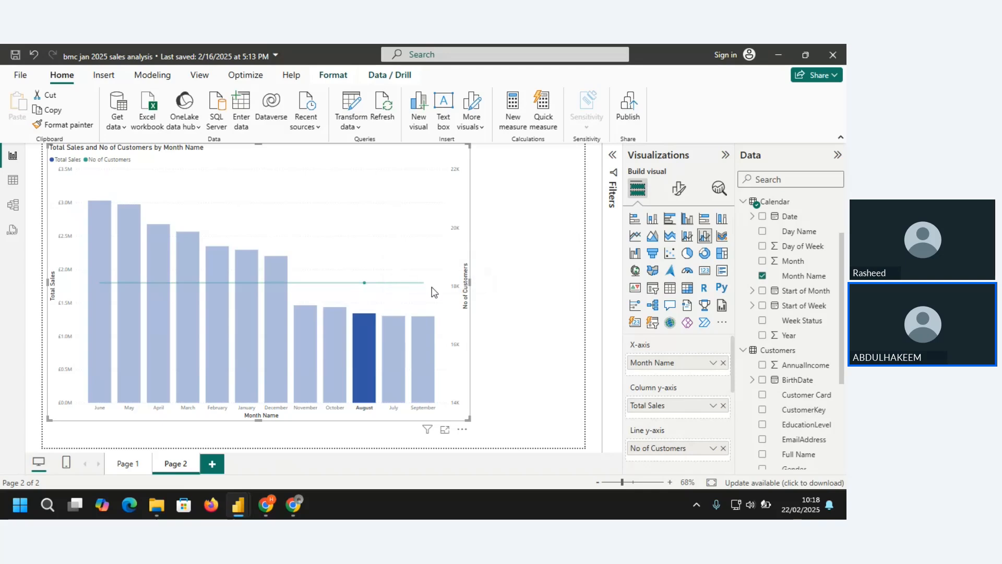
pyautogui.moveTo(369, 283)
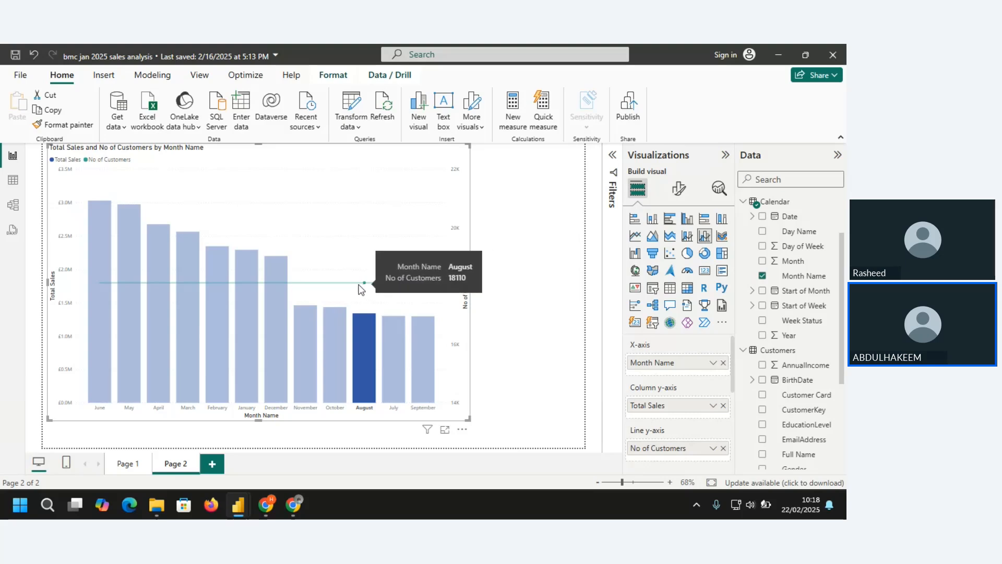
# Clear the August highlight, then examine the Customers and Calendar tables in the data model and the measures in All Dax.
pyautogui.click(359, 286)
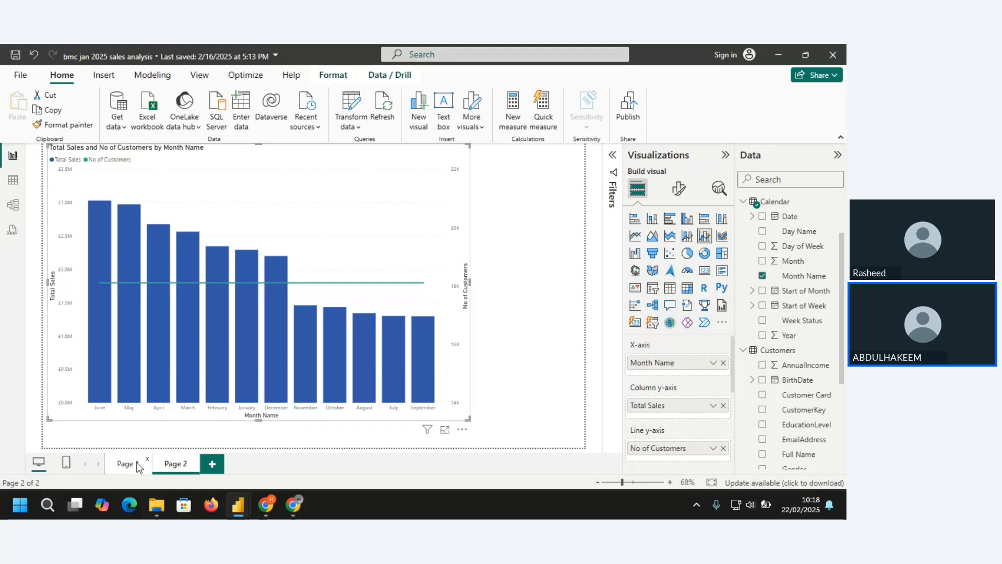
pyautogui.click(15, 207)
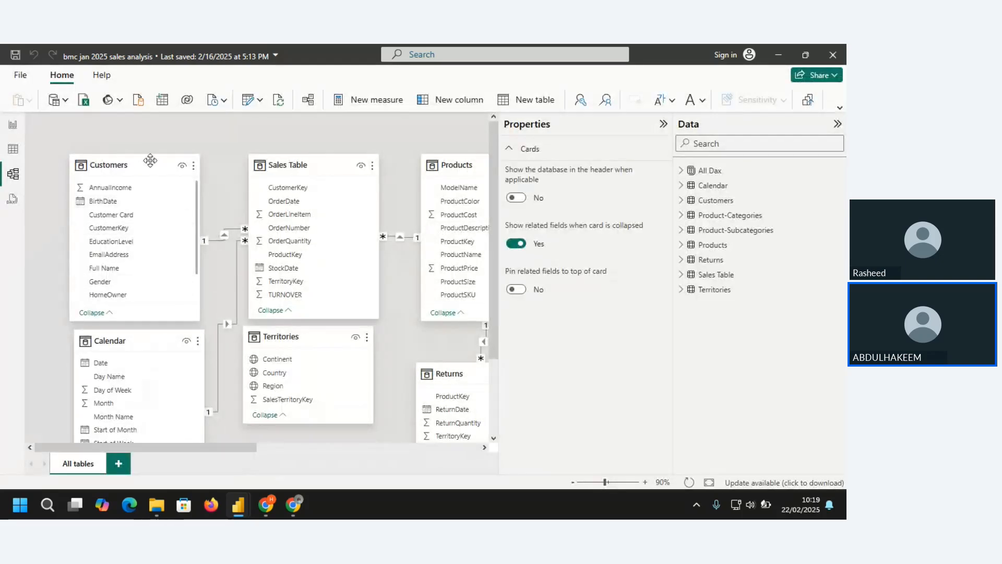
pyautogui.click(147, 163)
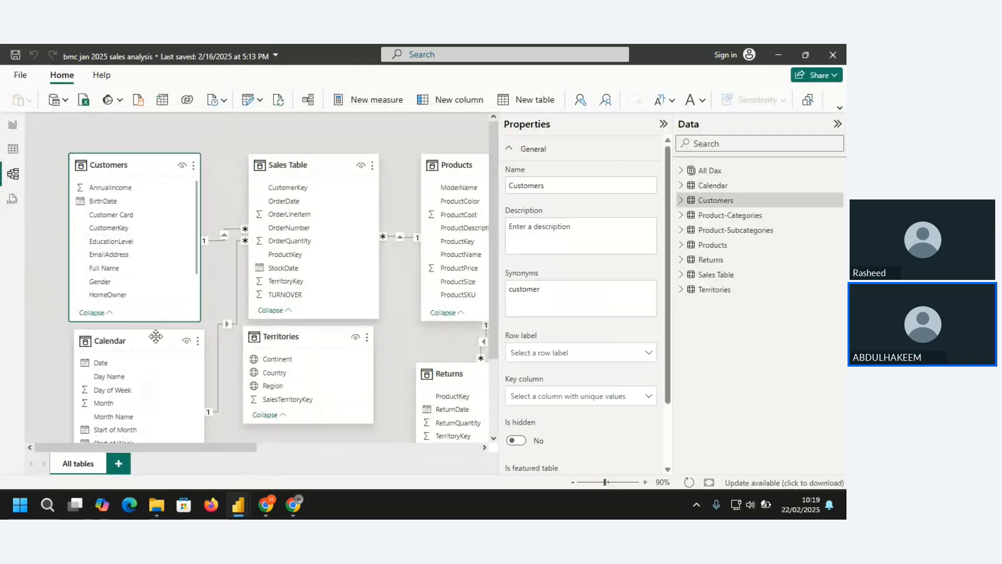
pyautogui.click(155, 338)
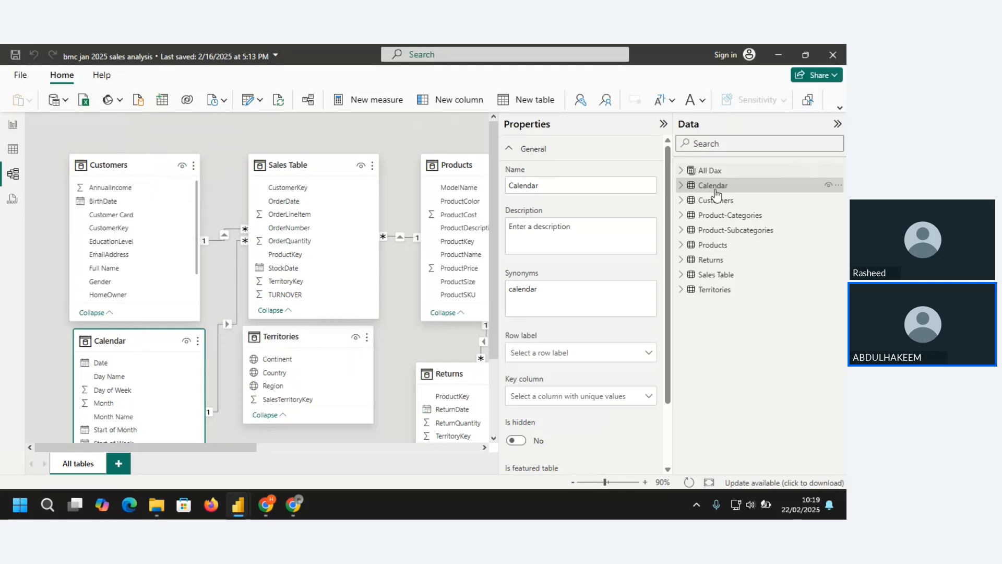
pyautogui.click(681, 170)
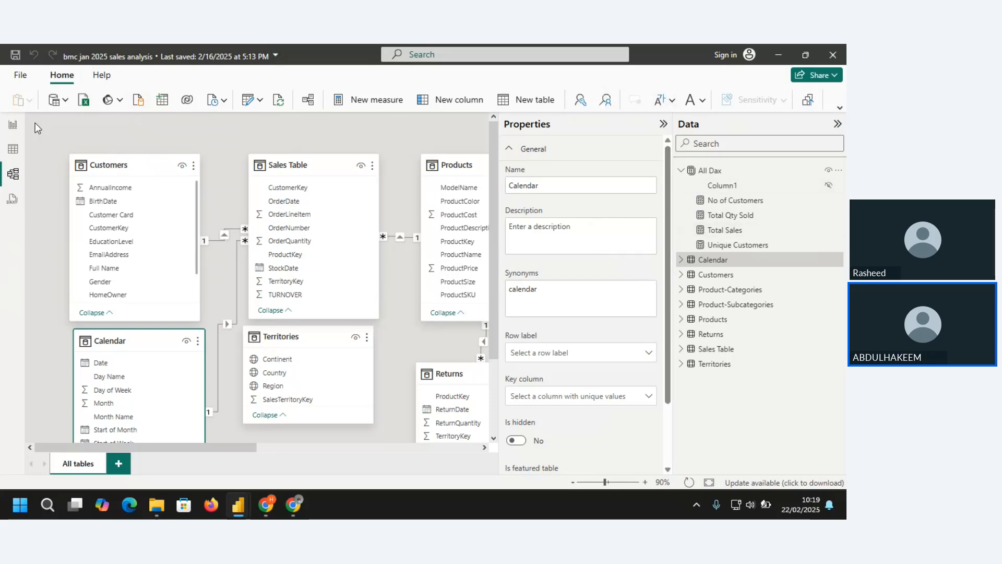
# Return to the report and replace No of Customers with the Total Qty Sold measure on the chart's line y-axis.
pyautogui.click(13, 125)
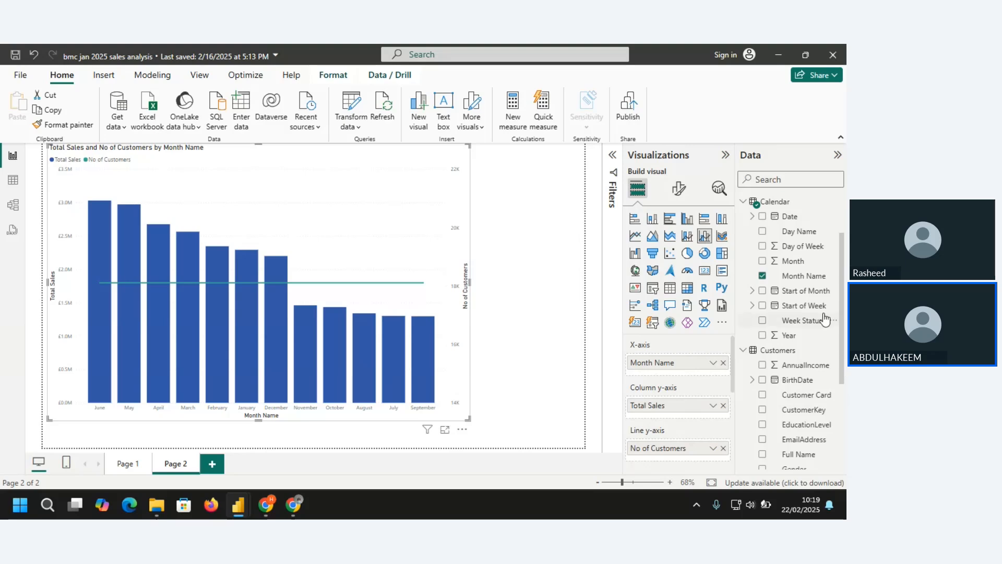
pyautogui.click(746, 203)
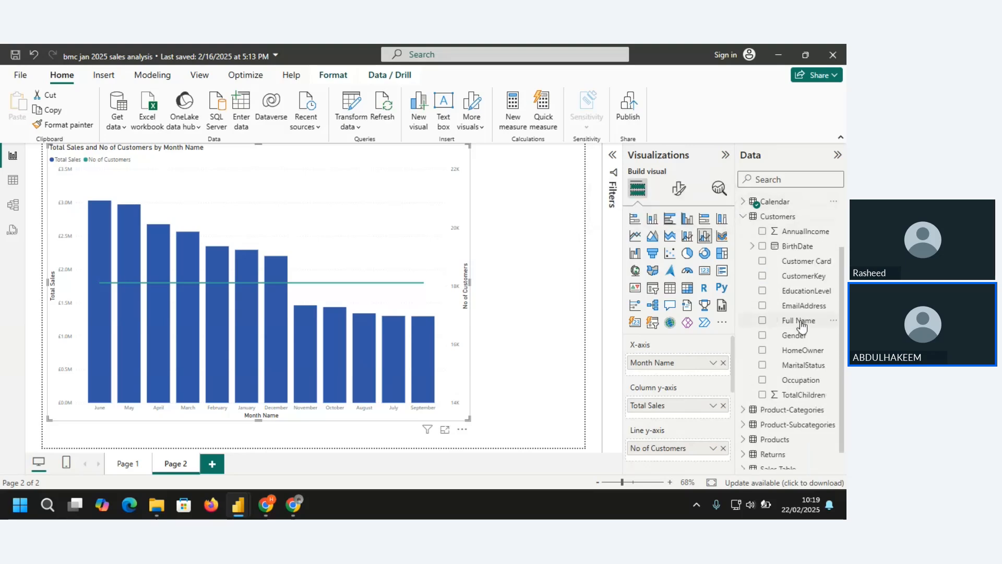
pyautogui.click(745, 204)
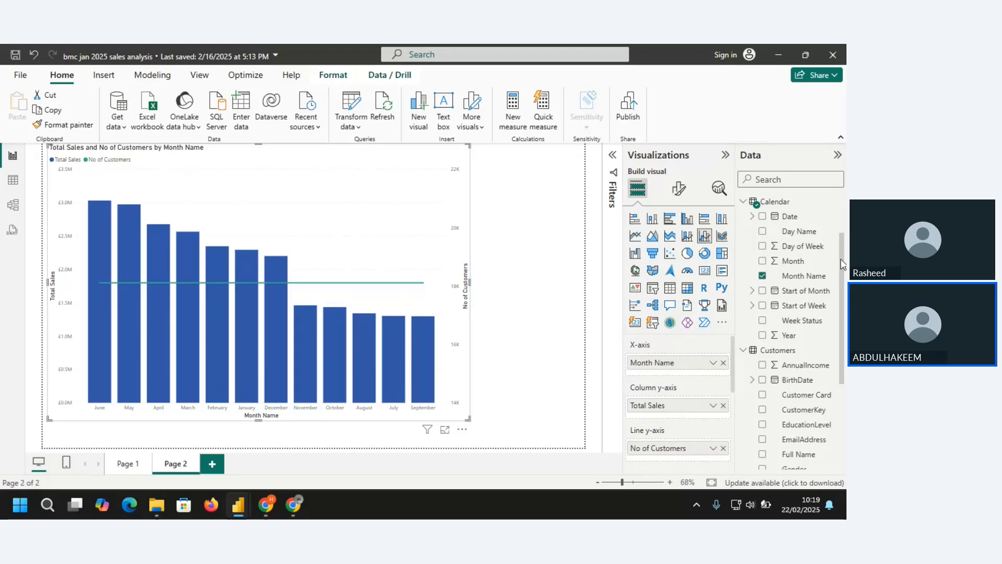
pyautogui.scroll(3, 783, 235)
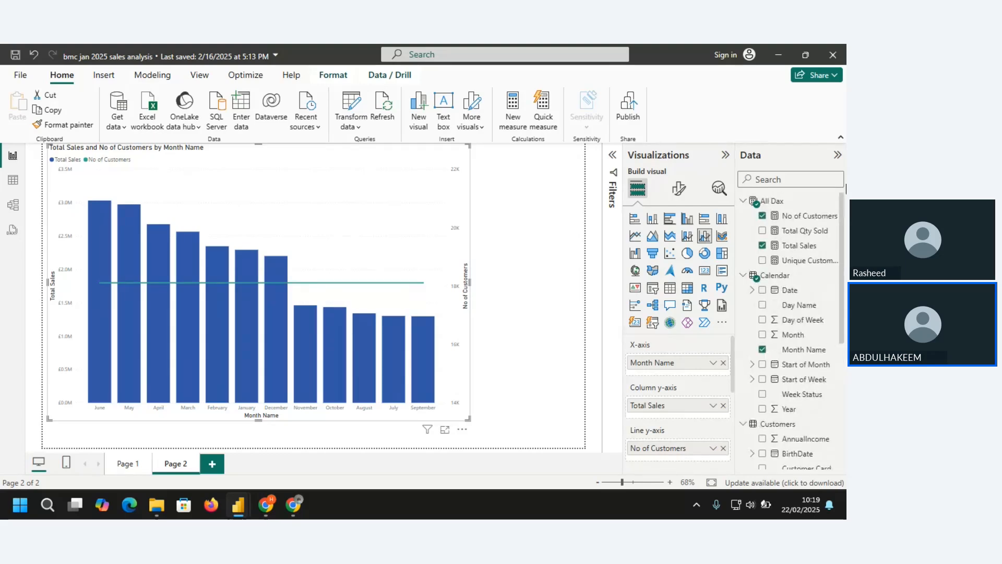
pyautogui.click(762, 217)
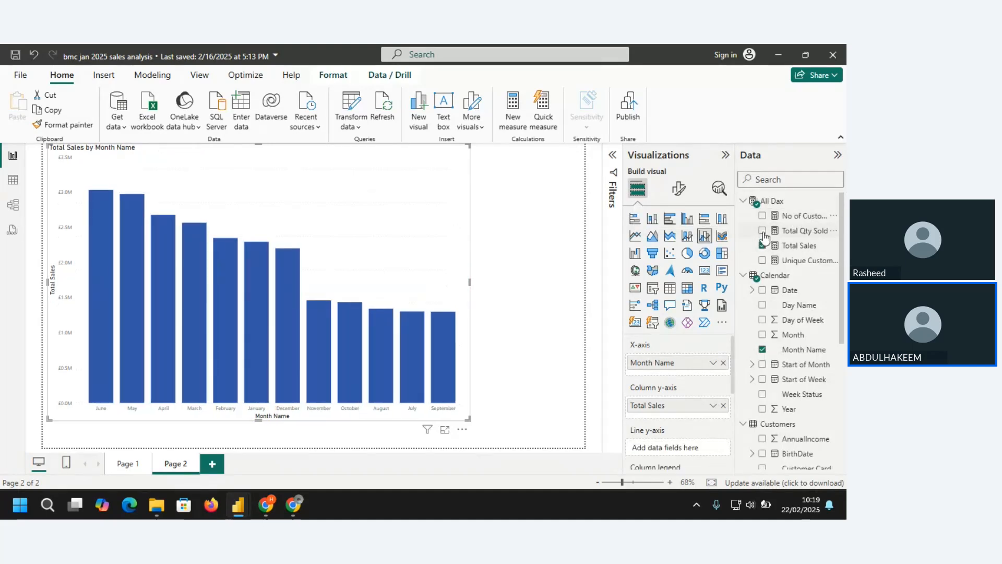
pyautogui.click(763, 231)
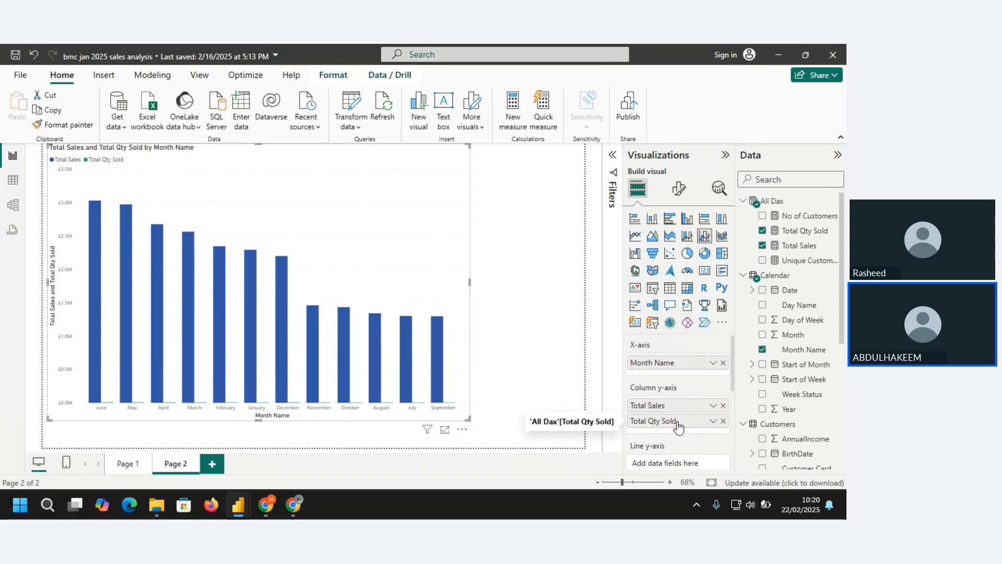
pyautogui.moveTo(678, 421); pyautogui.dragTo(679, 466)
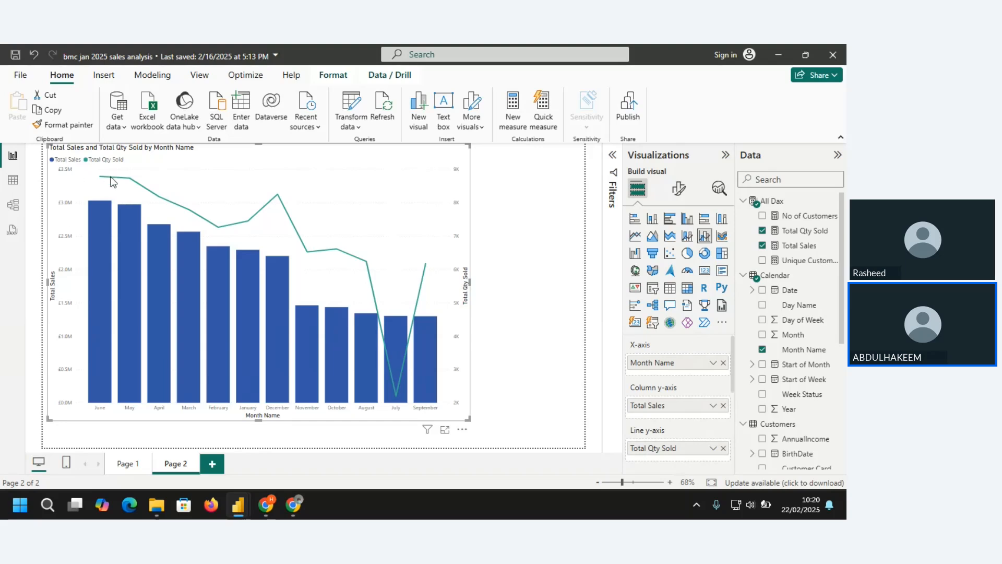
# Compare the monthly Total Sales columns with the Total Qty Sold line, including the March, July and September points.
pyautogui.moveTo(100, 230)
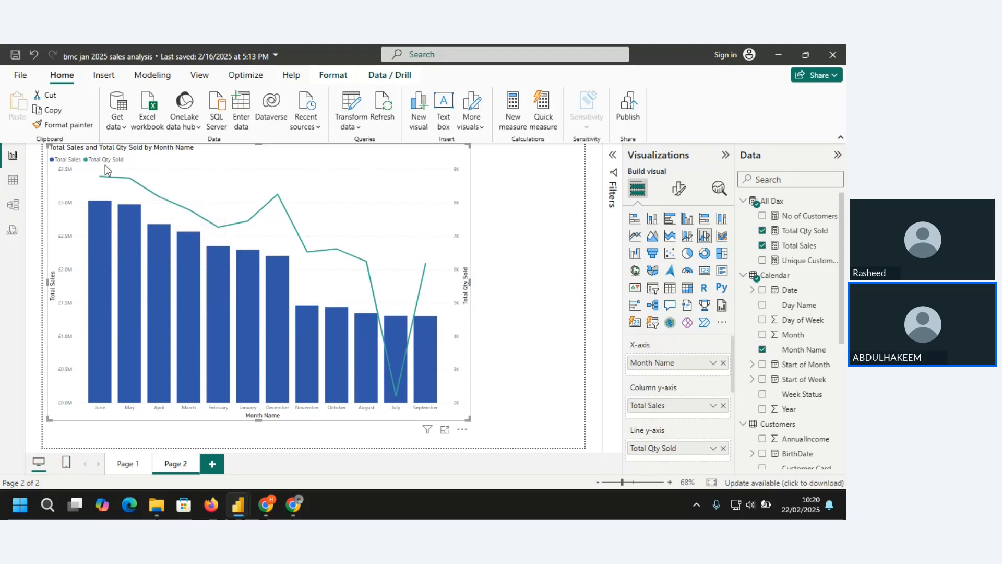
pyautogui.moveTo(246, 246)
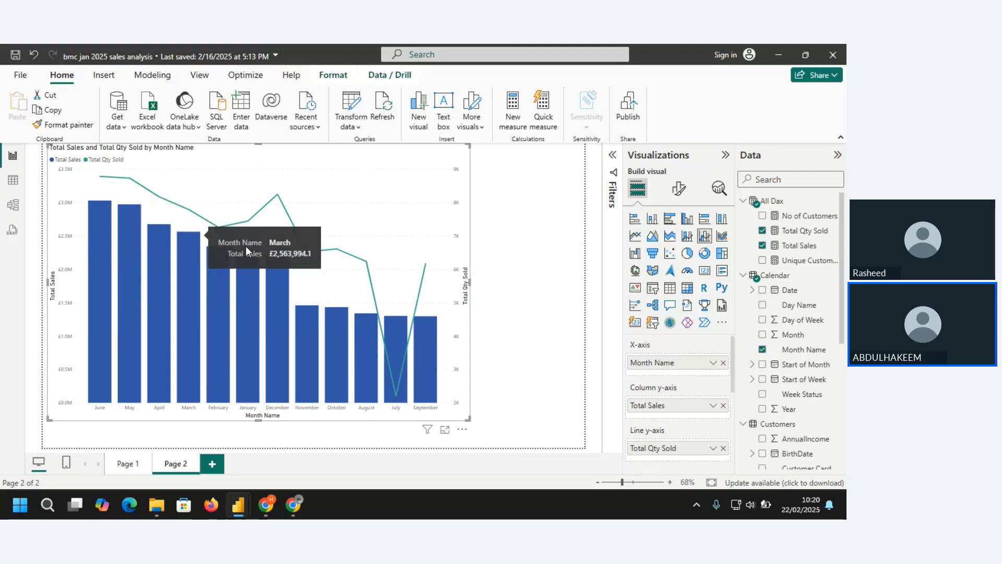
pyautogui.moveTo(121, 180)
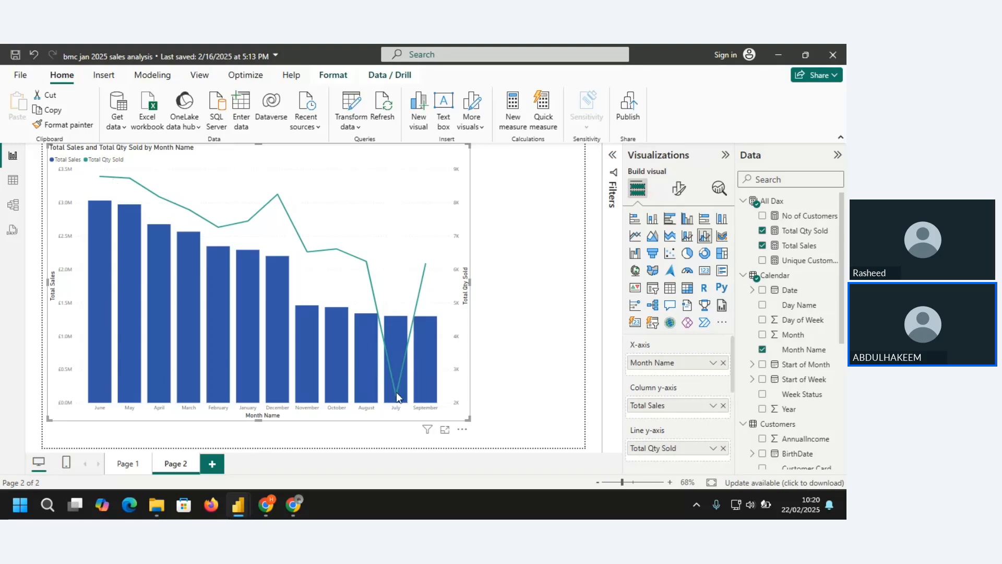
pyautogui.moveTo(396, 394)
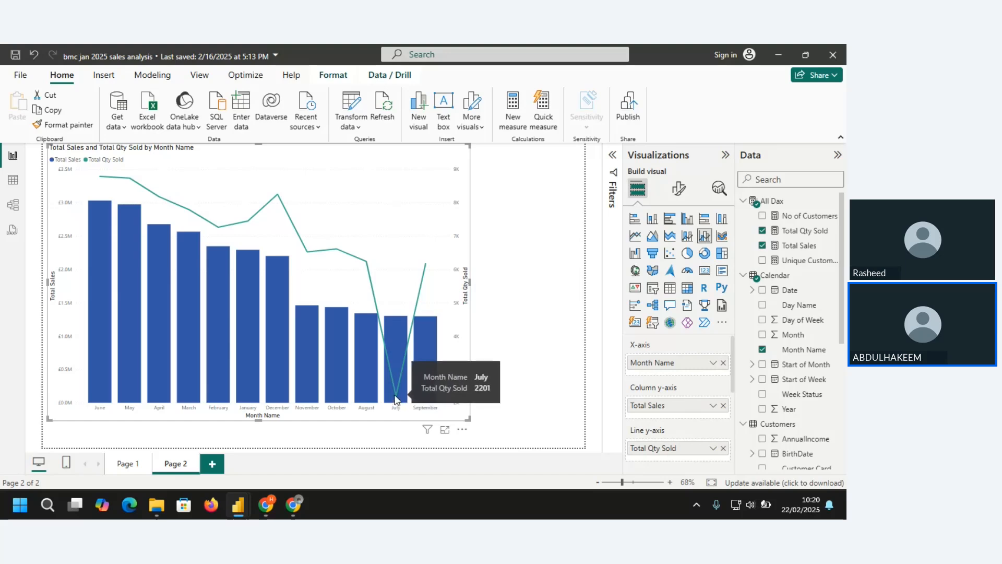
pyautogui.moveTo(394, 324)
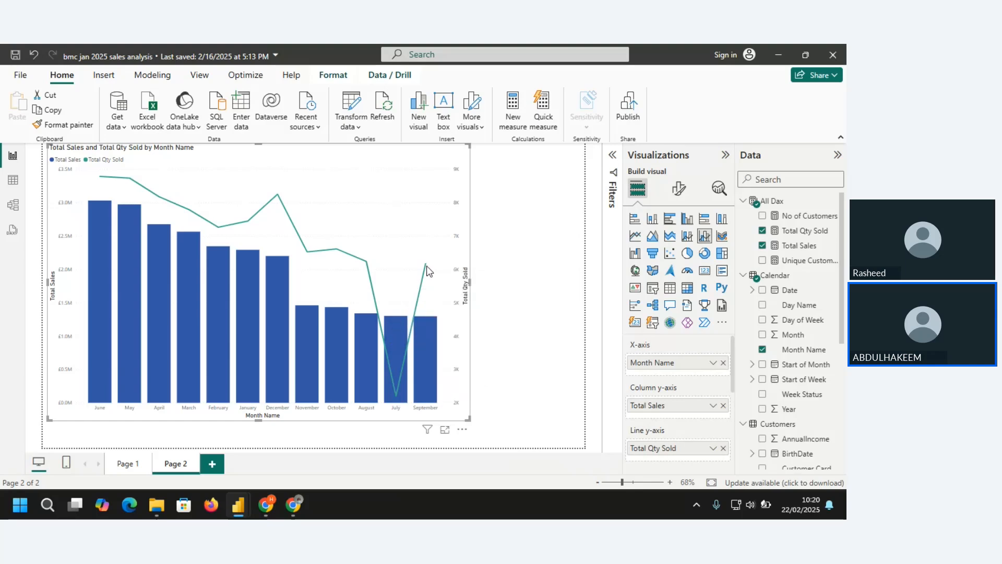
pyautogui.moveTo(426, 264)
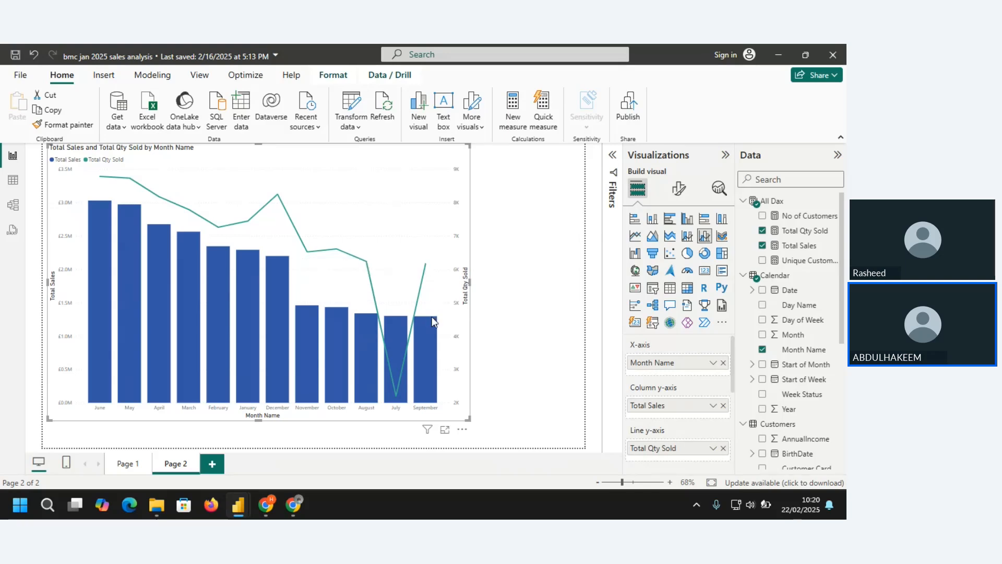
pyautogui.moveTo(432, 321)
# Enlarge the Total Sales and Total Qty Sold chart in focus mode and examine the order of its months.
pyautogui.click(444, 429)
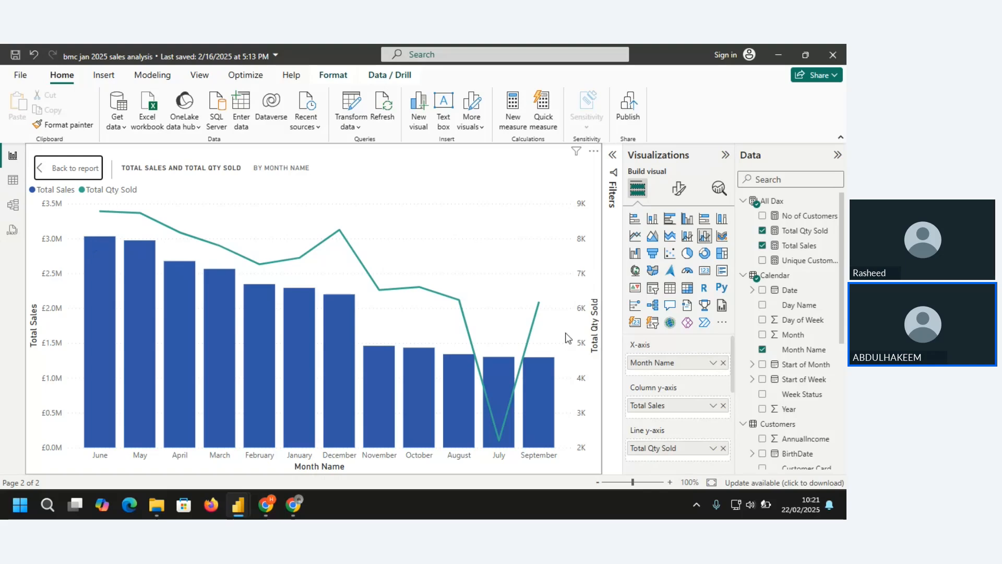
pyautogui.moveTo(305, 297)
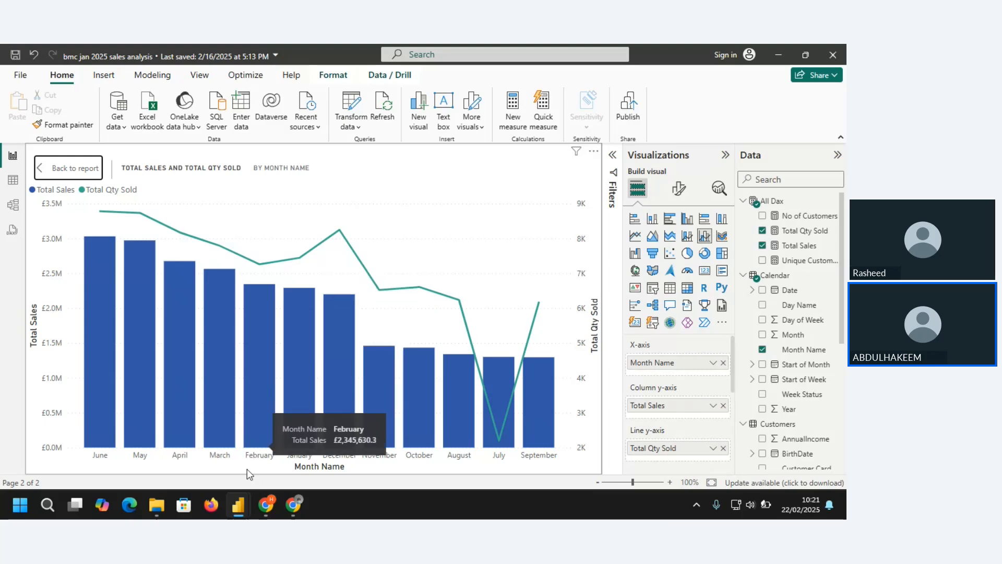
pyautogui.moveTo(267, 504)
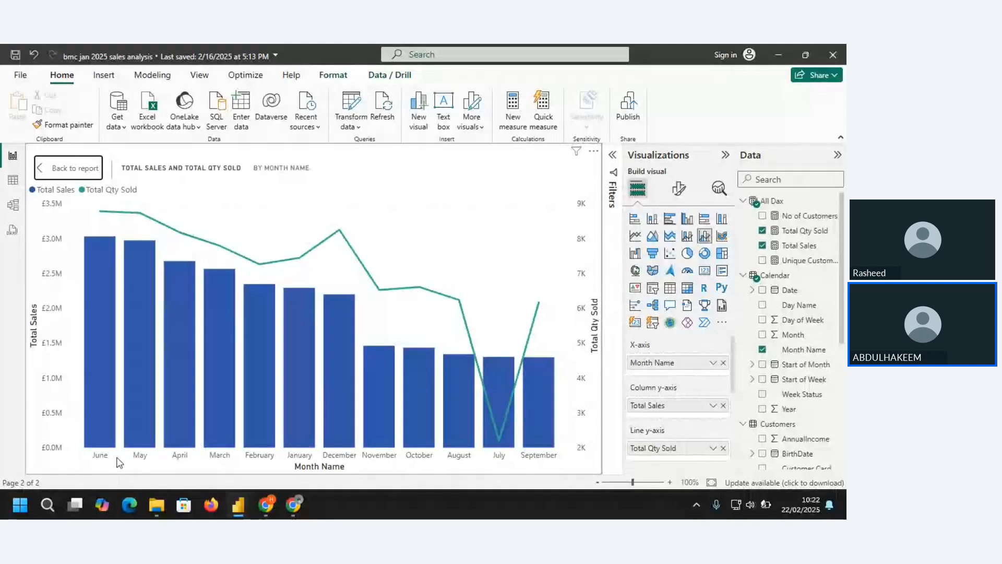
# Compare the Month and Month Name columns in the Calendar table's data and check the filter values of Month.
pyautogui.click(13, 181)
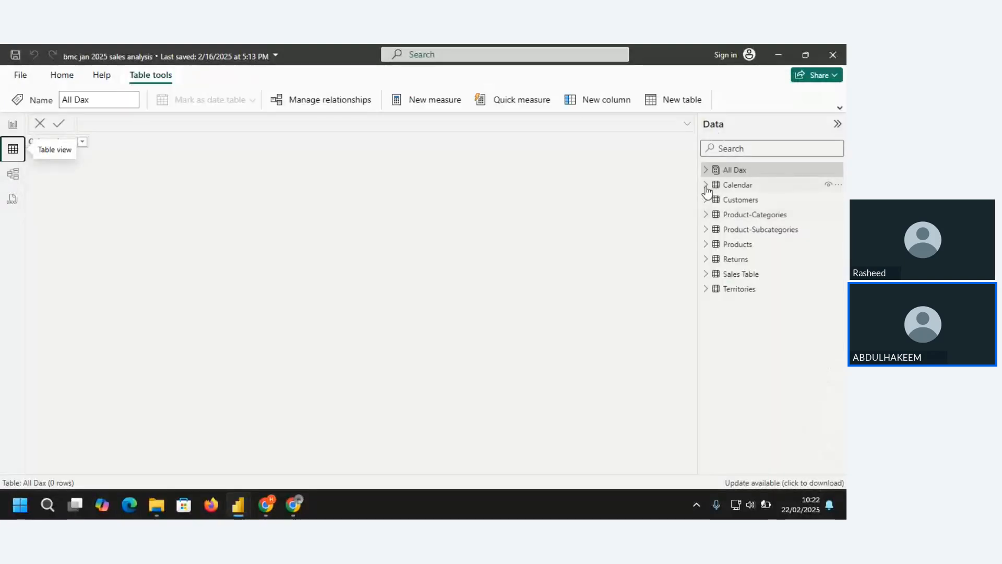
pyautogui.click(736, 185)
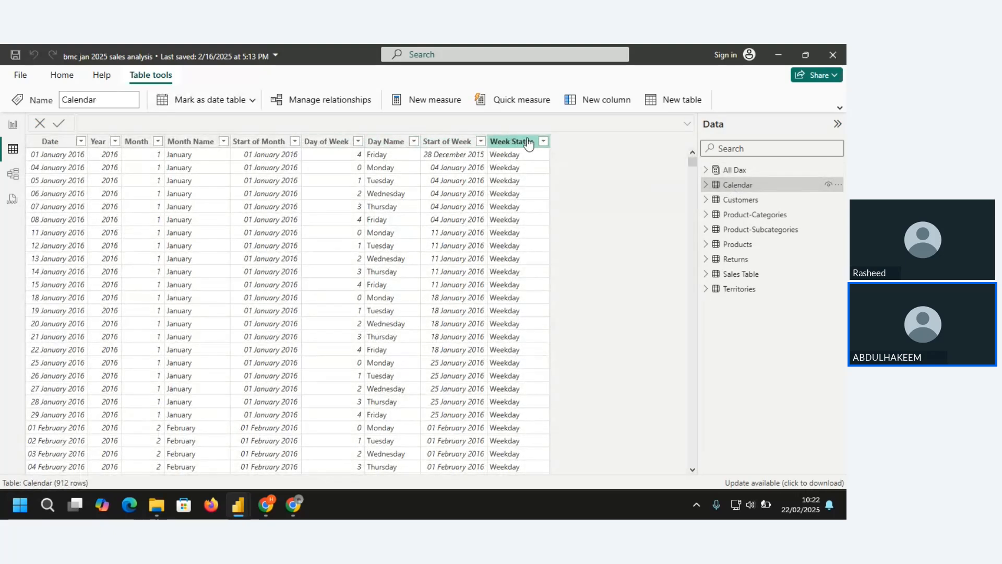
pyautogui.click(203, 142)
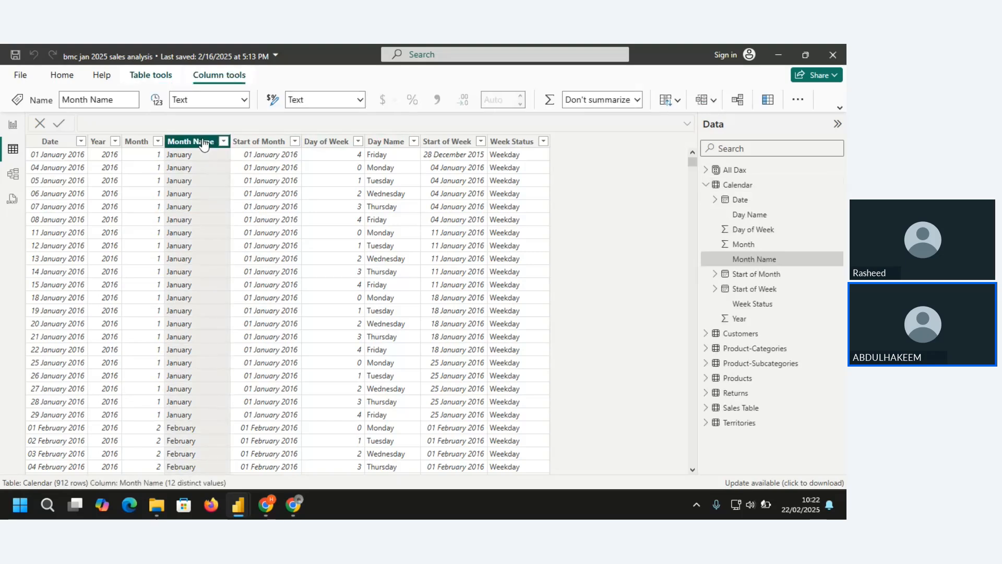
pyautogui.click(839, 108)
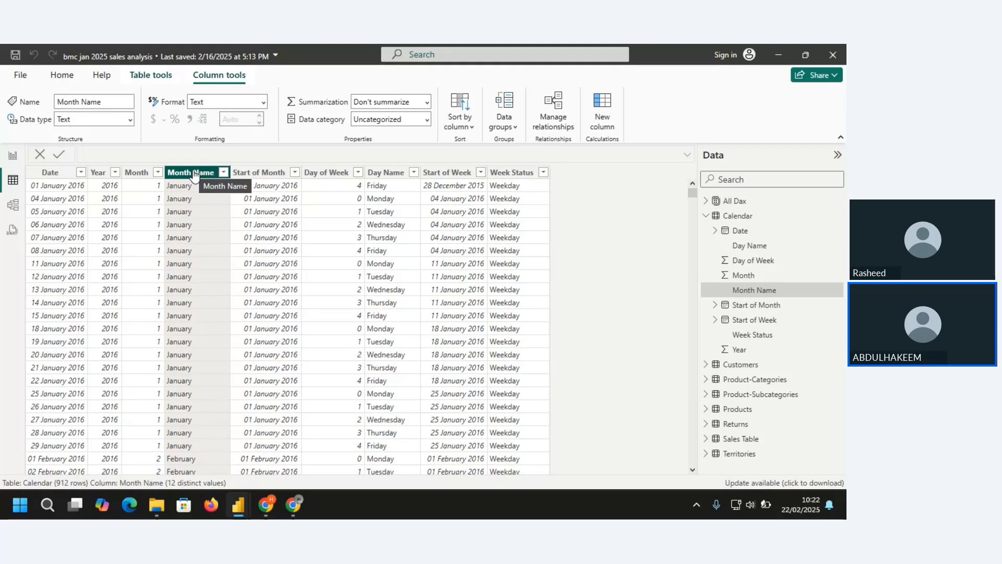
pyautogui.click(137, 172)
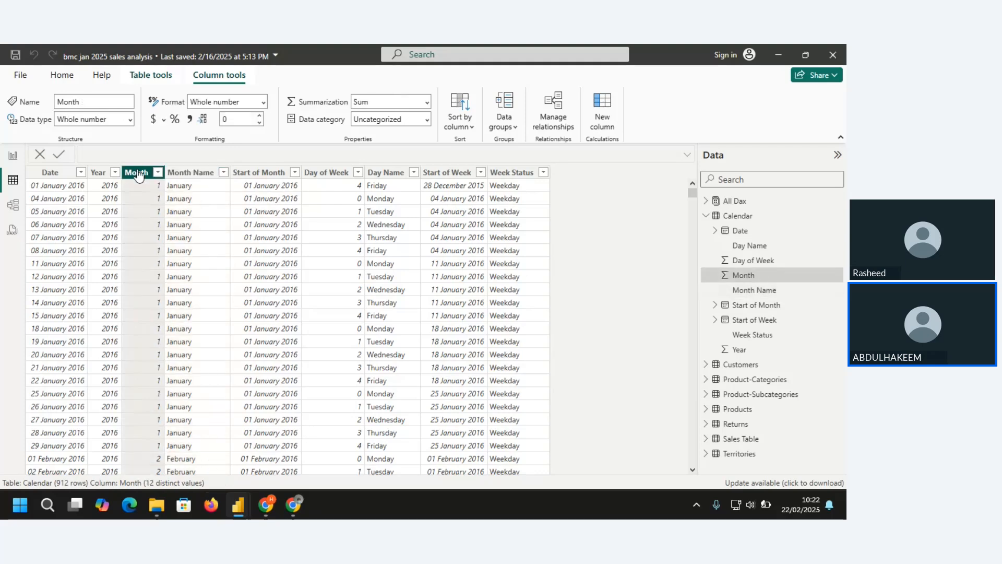
pyautogui.click(192, 174)
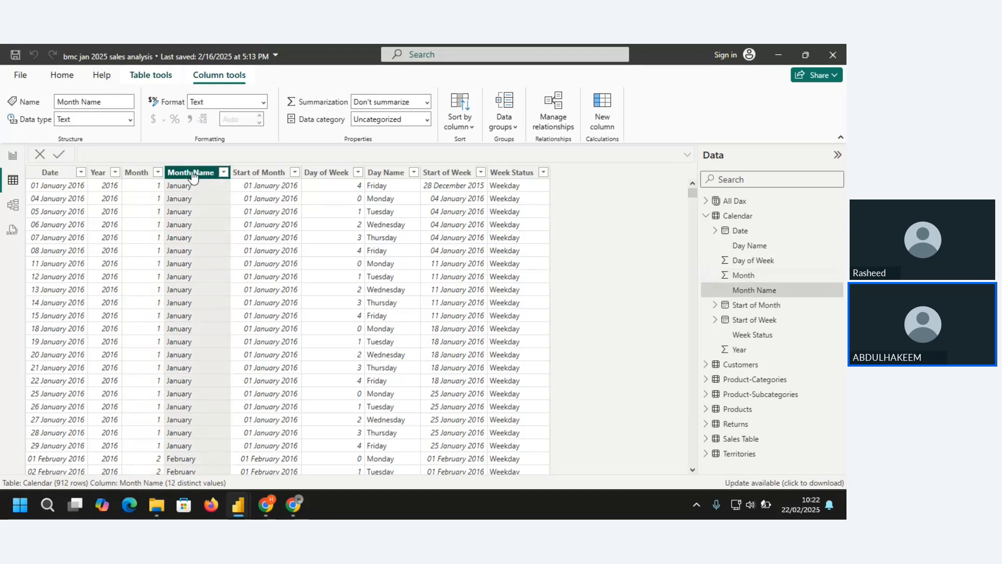
pyautogui.click(141, 173)
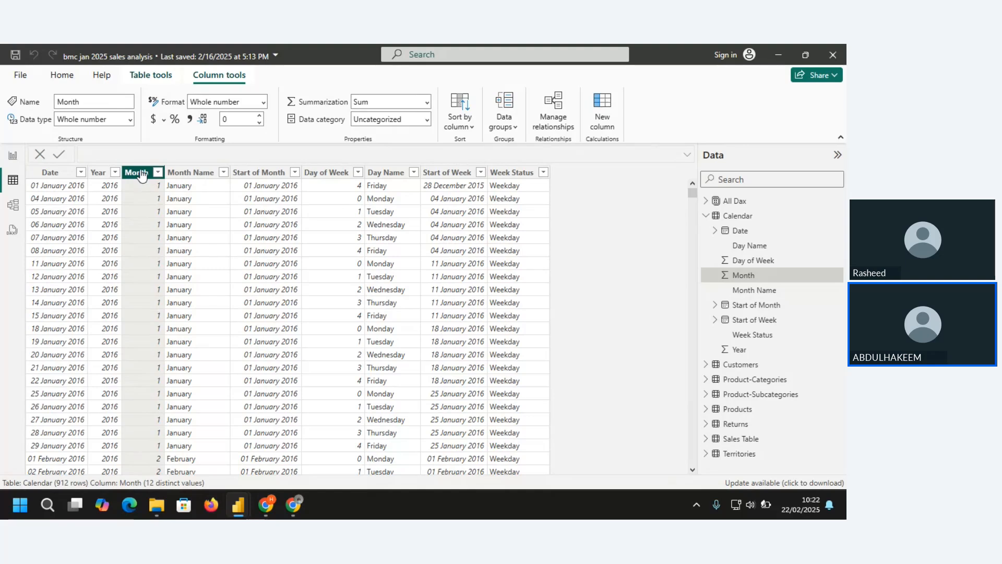
pyautogui.click(157, 172)
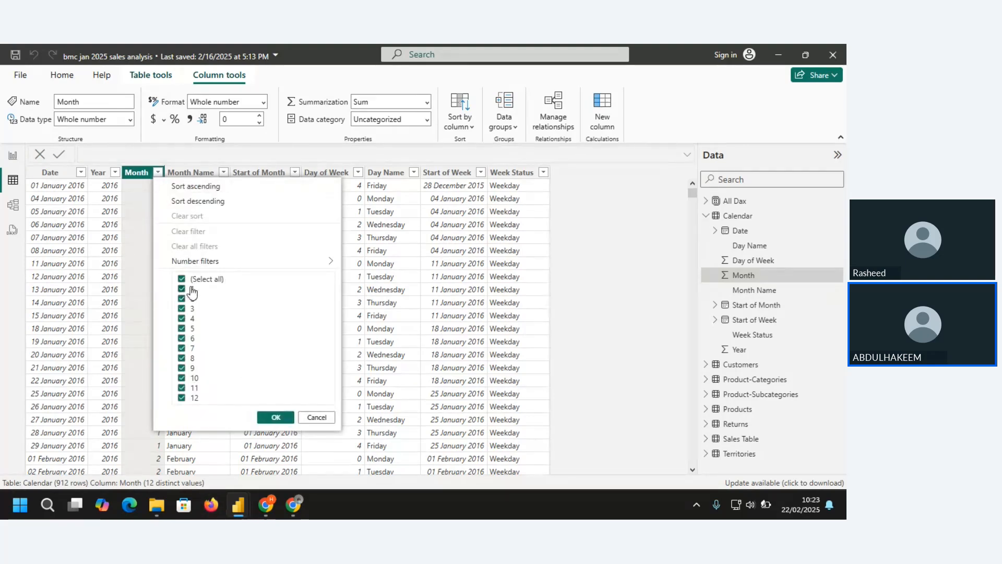
pyautogui.click(317, 421)
# Sort the Calendar table's Month Name column by the Month column.
pyautogui.click(197, 172)
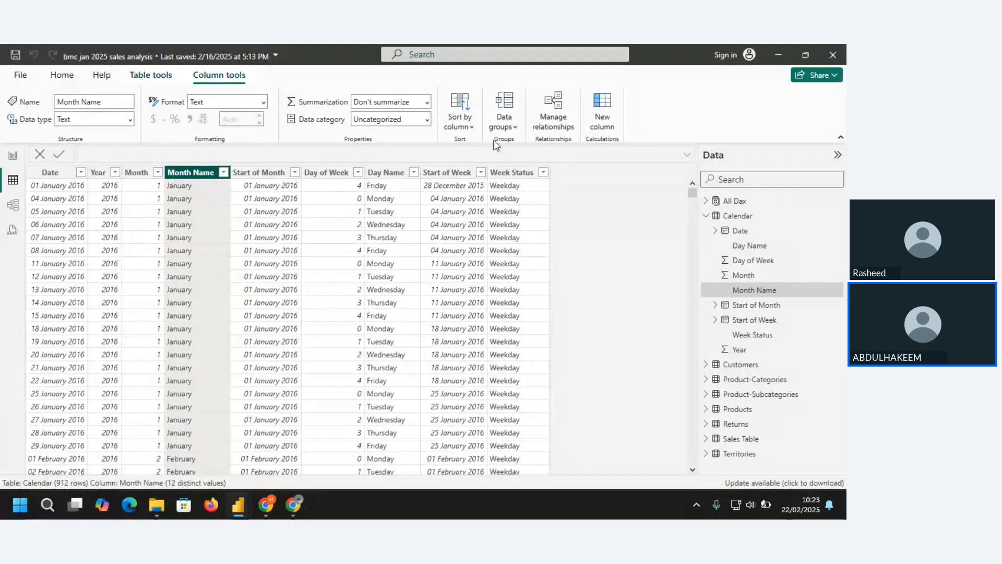
pyautogui.click(469, 130)
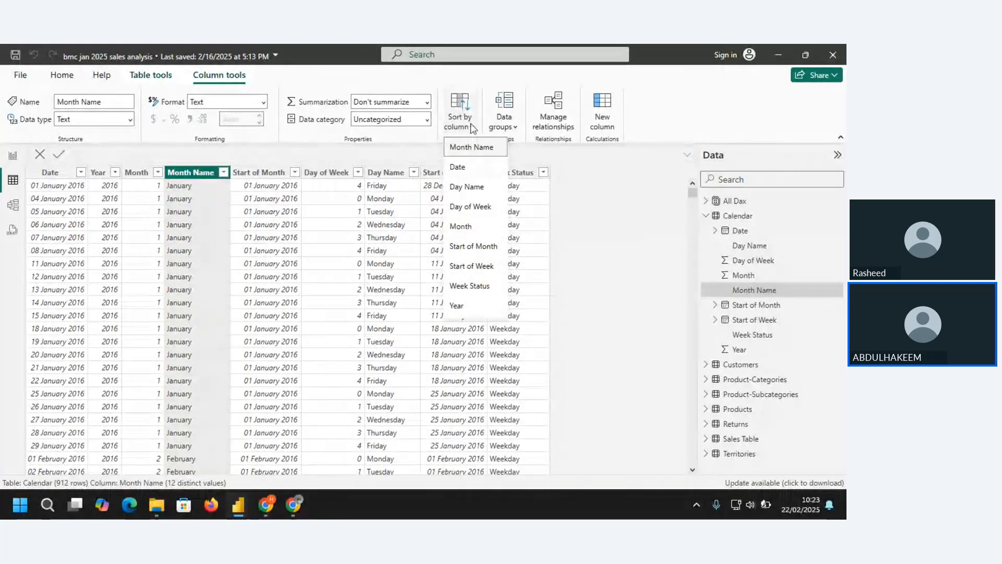
pyautogui.click(472, 129)
pyautogui.click(472, 131)
pyautogui.click(462, 228)
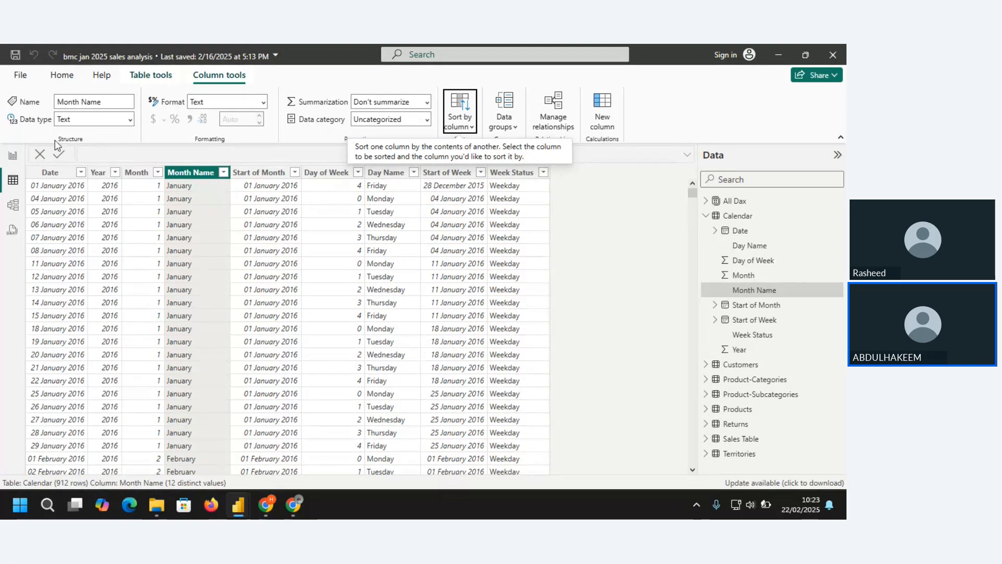
# Return to the report view and refresh the data of all tables in the model.
pyautogui.click(12, 157)
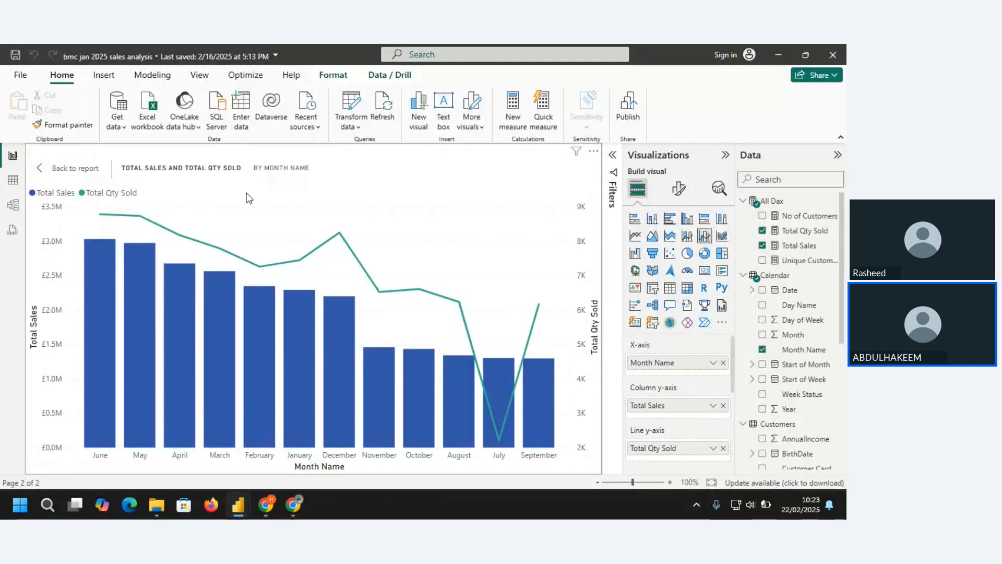
pyautogui.click(391, 110)
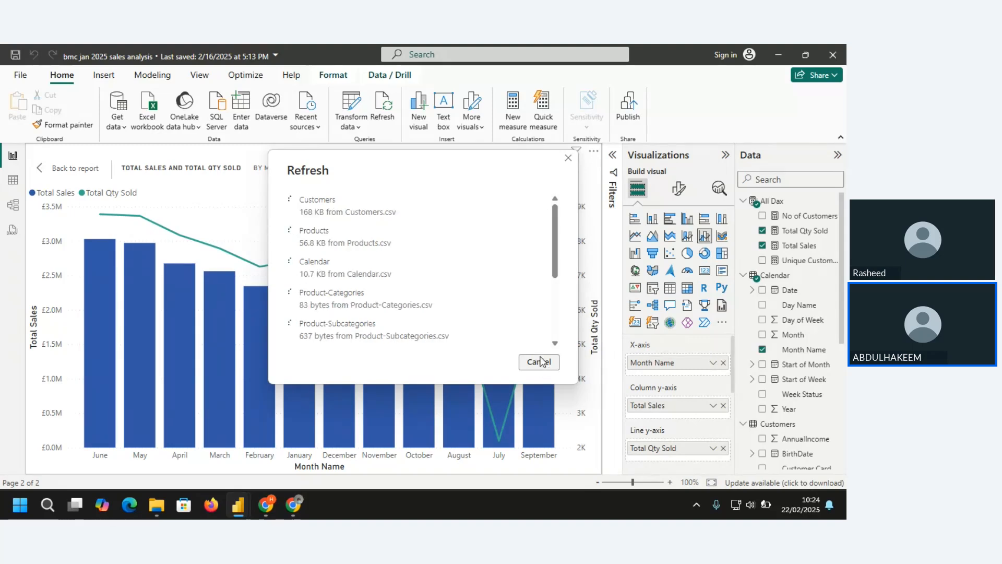
pyautogui.scroll(-3, 556, 250)
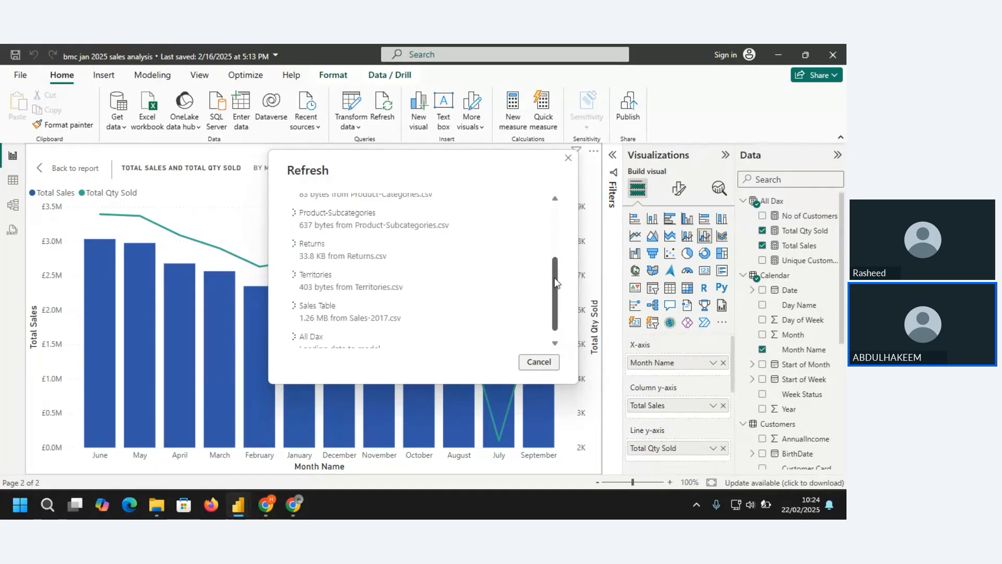
pyautogui.scroll(5, 548, 243)
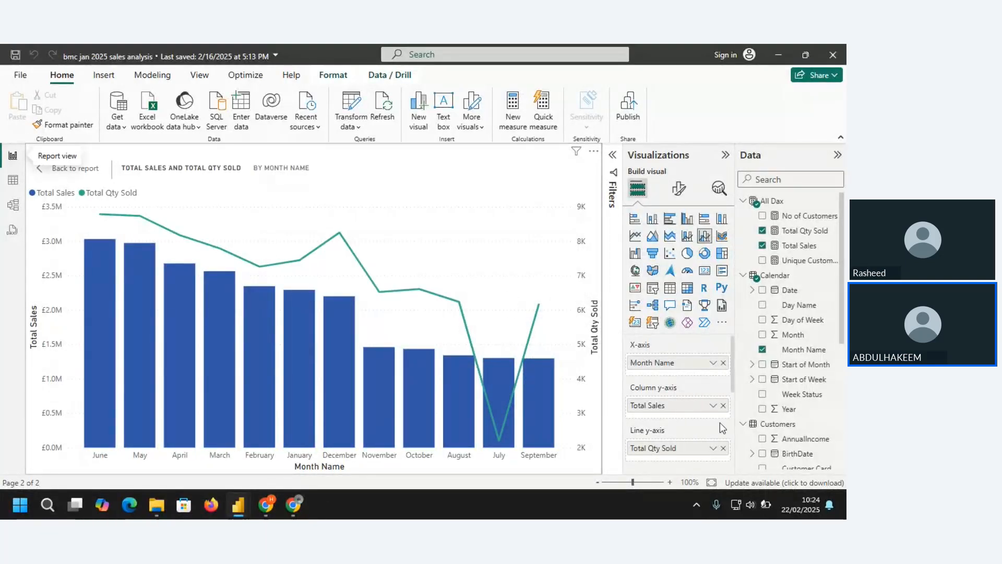
# Remove Month Name from the combo chart's X-axis and add it back from the Calendar table.
pyautogui.click(724, 362)
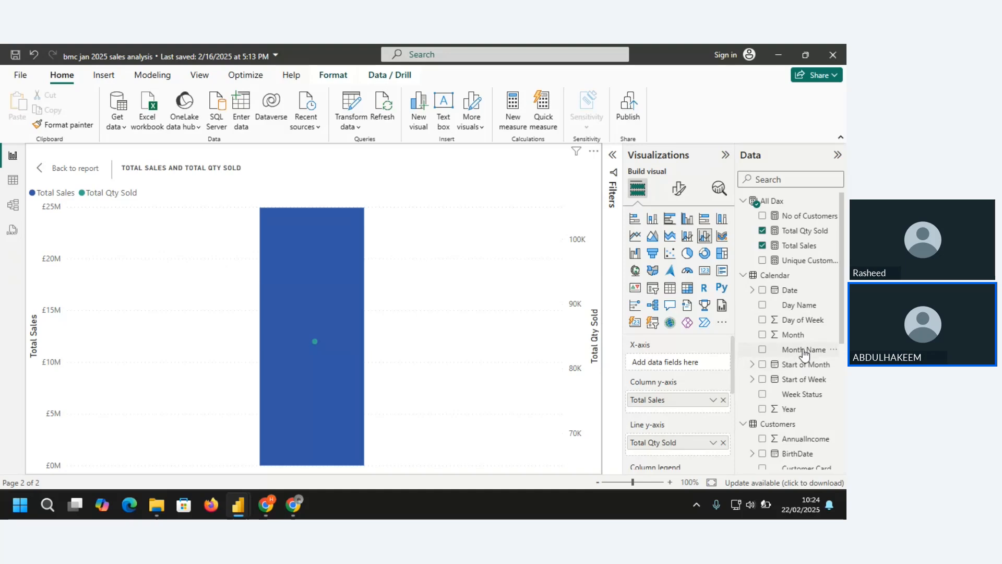
pyautogui.moveTo(803, 349); pyautogui.dragTo(695, 369)
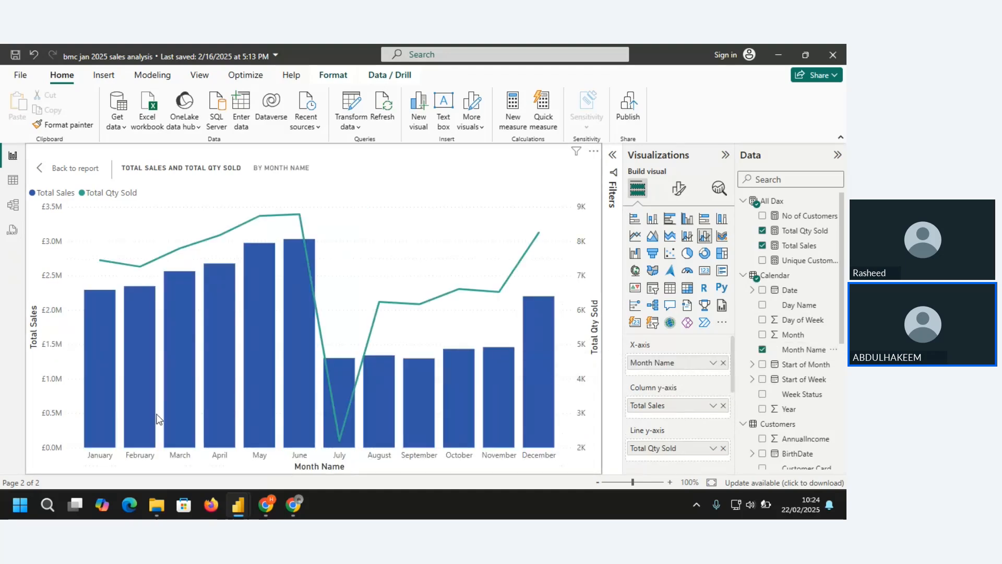
# Examine the monthly columns and line points, including July, August and December, and leave focus mode.
pyautogui.moveTo(111, 435)
pyautogui.moveTo(348, 425)
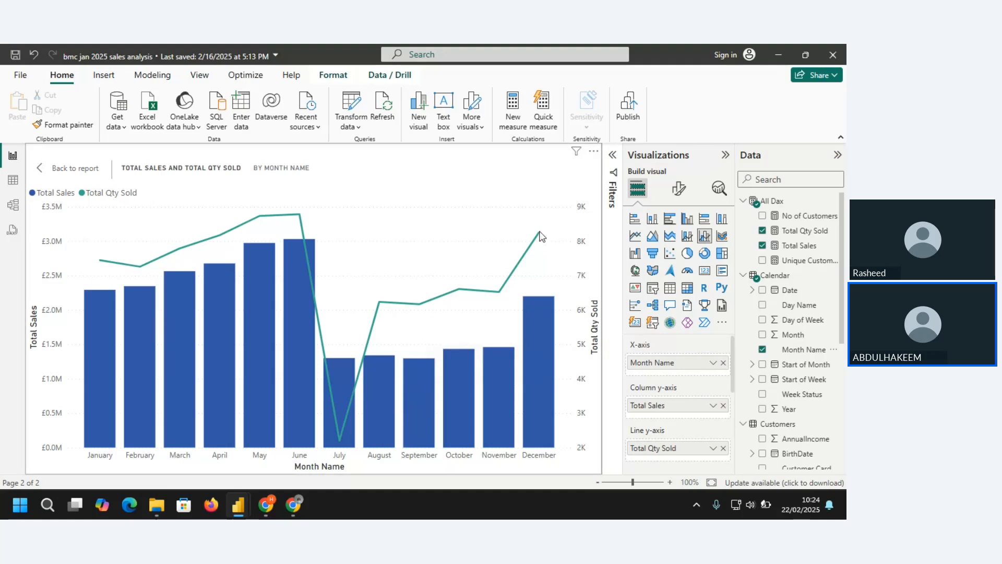
pyautogui.moveTo(539, 233)
pyautogui.moveTo(554, 310)
pyautogui.moveTo(337, 349)
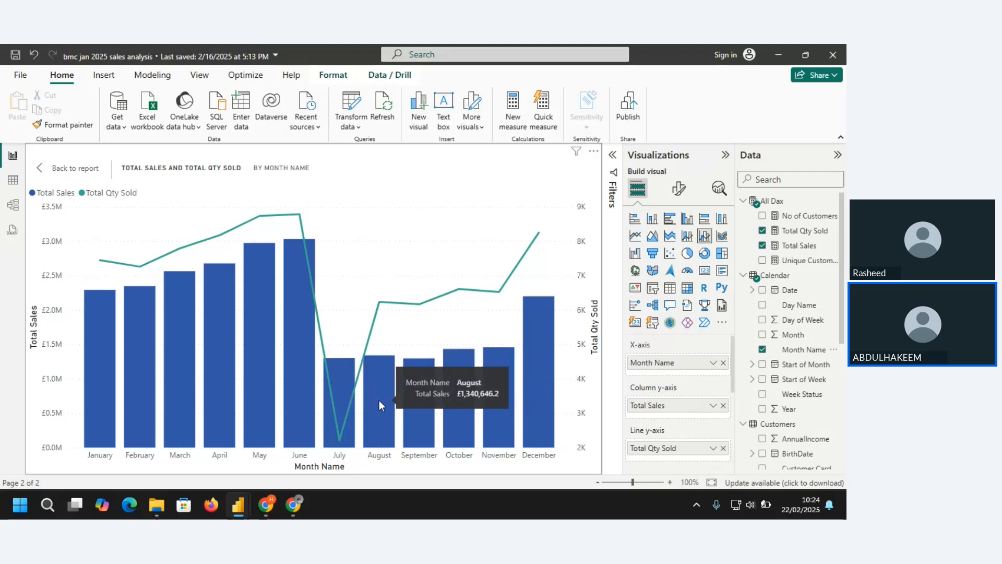
pyautogui.moveTo(320, 399)
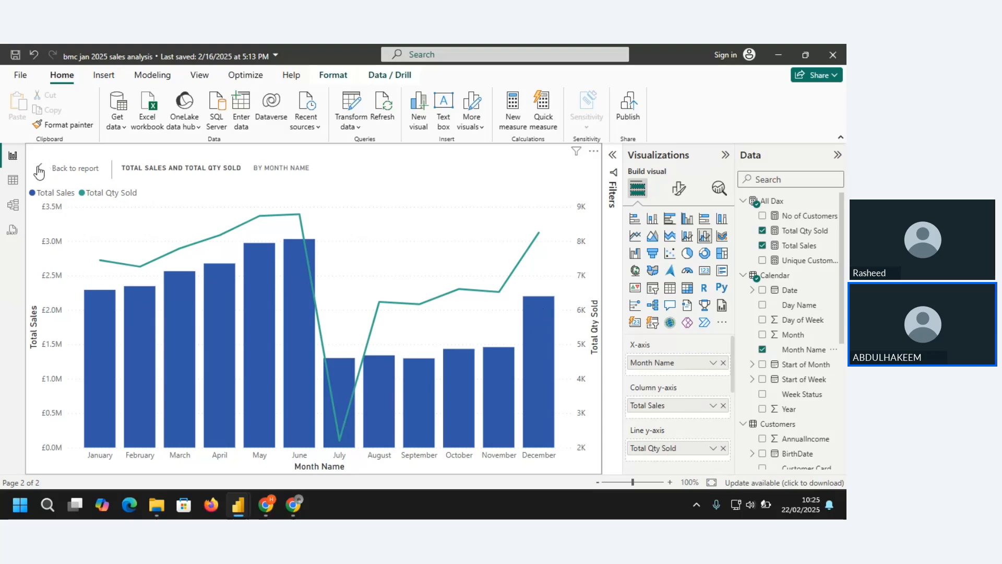
pyautogui.scroll(-1, 281, 253)
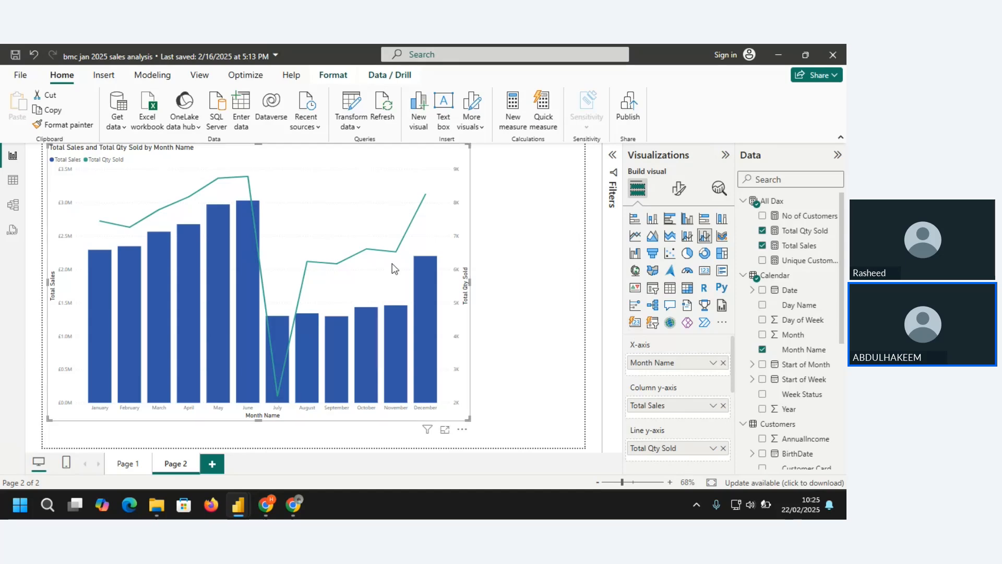
# Look at the Year slicer on the Page 1 dashboard and return to Page 2.
pyautogui.click(130, 463)
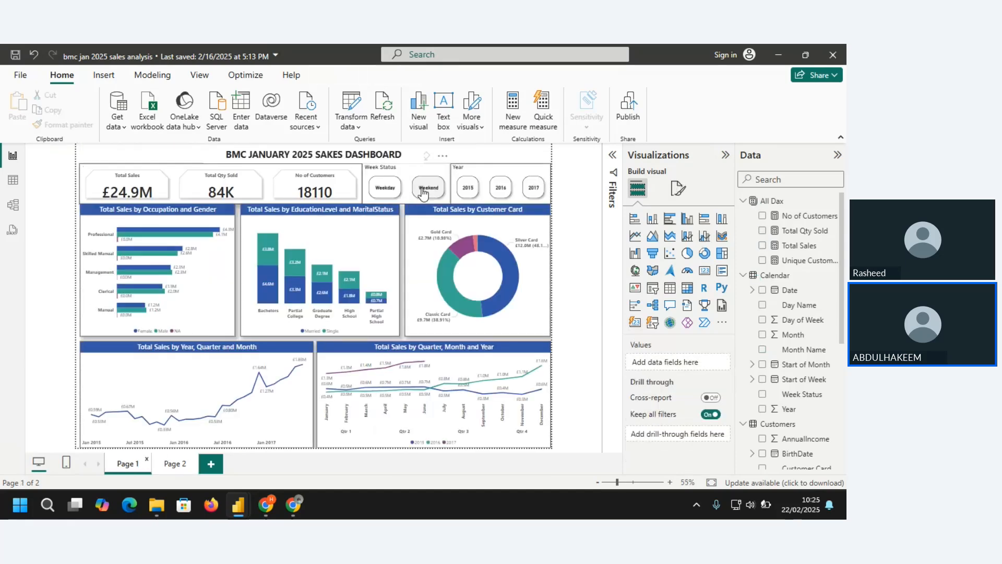
pyautogui.click(472, 193)
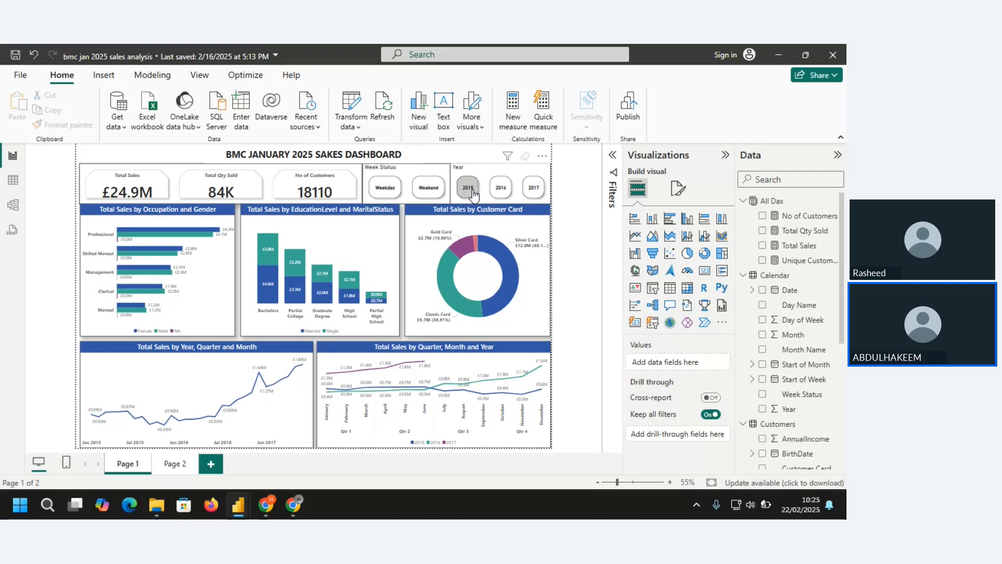
pyautogui.click(177, 462)
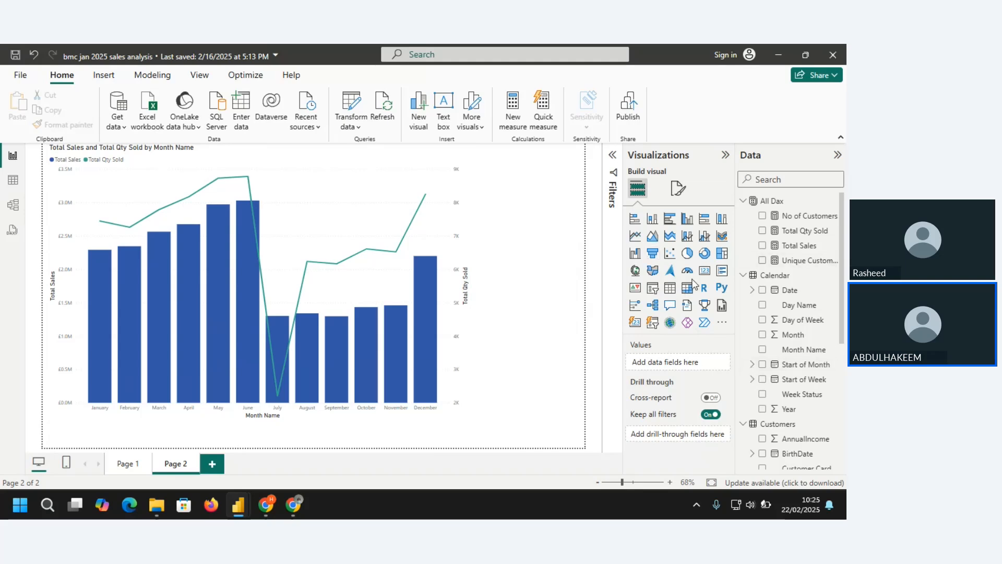
# Add a Calendar Year slicer beside the Page 2 chart, try the range 2016 to 2017, and narrow it to 2015 only.
pyautogui.click(652, 288)
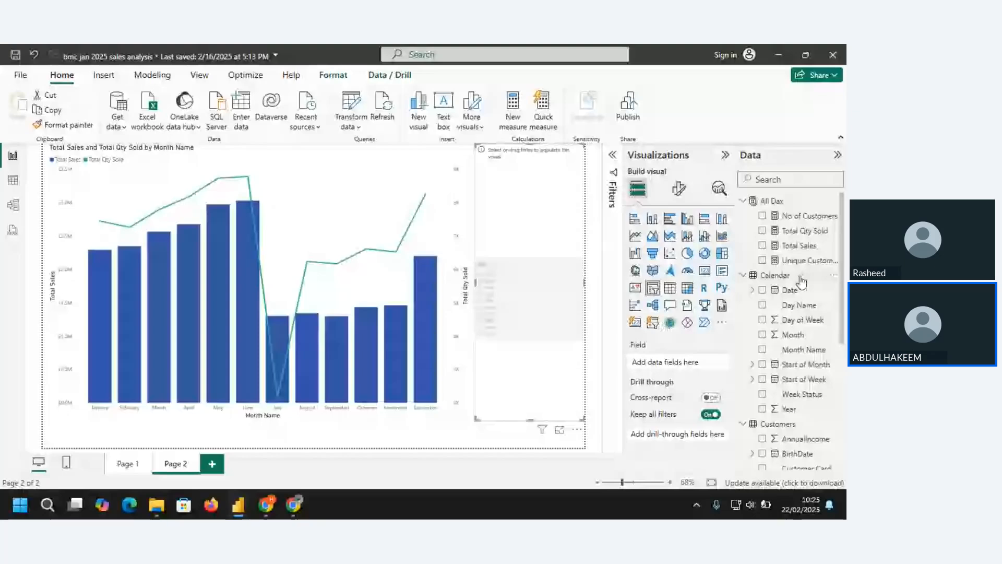
pyautogui.click(763, 409)
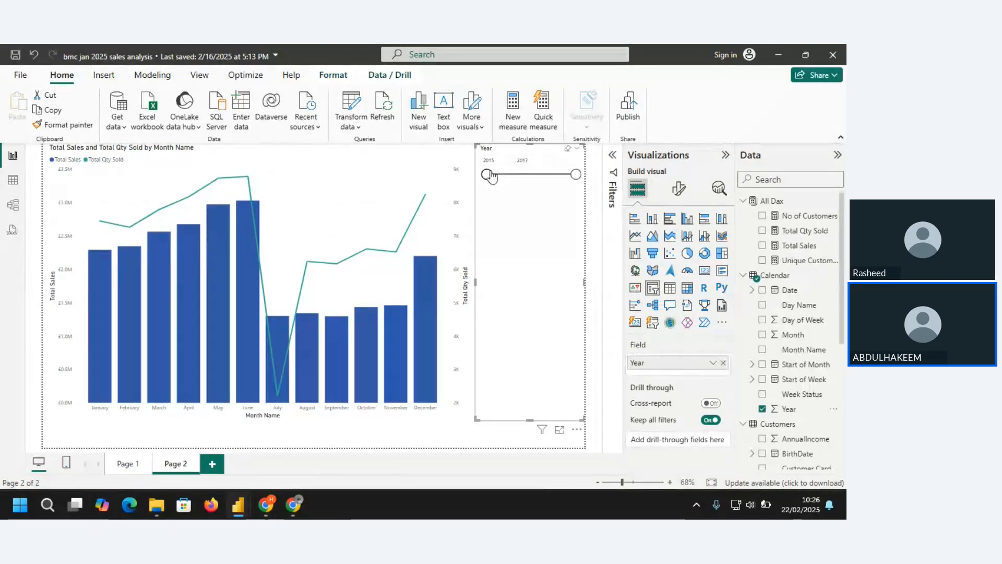
pyautogui.moveTo(487, 174); pyautogui.dragTo(530, 175)
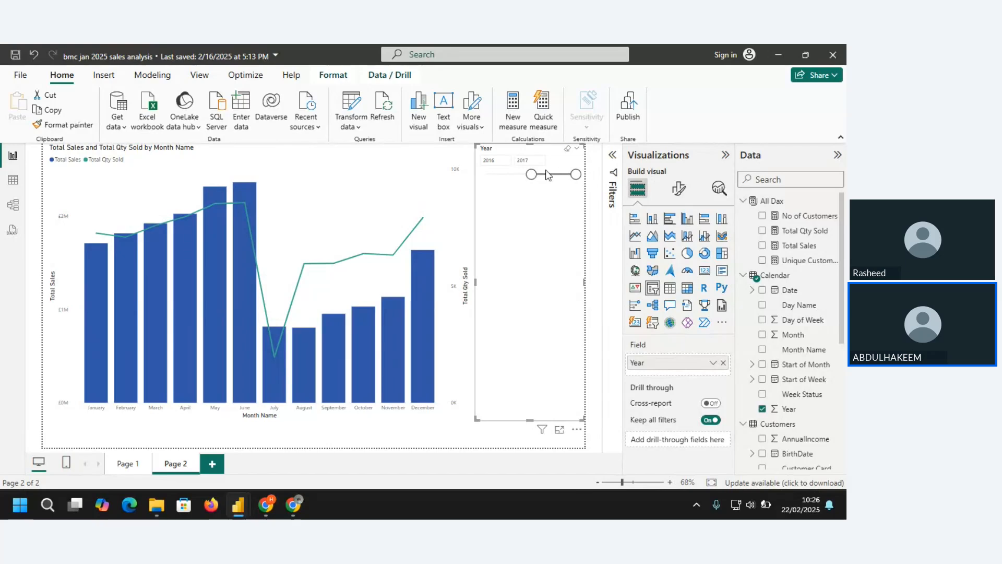
pyautogui.moveTo(531, 174); pyautogui.dragTo(487, 174)
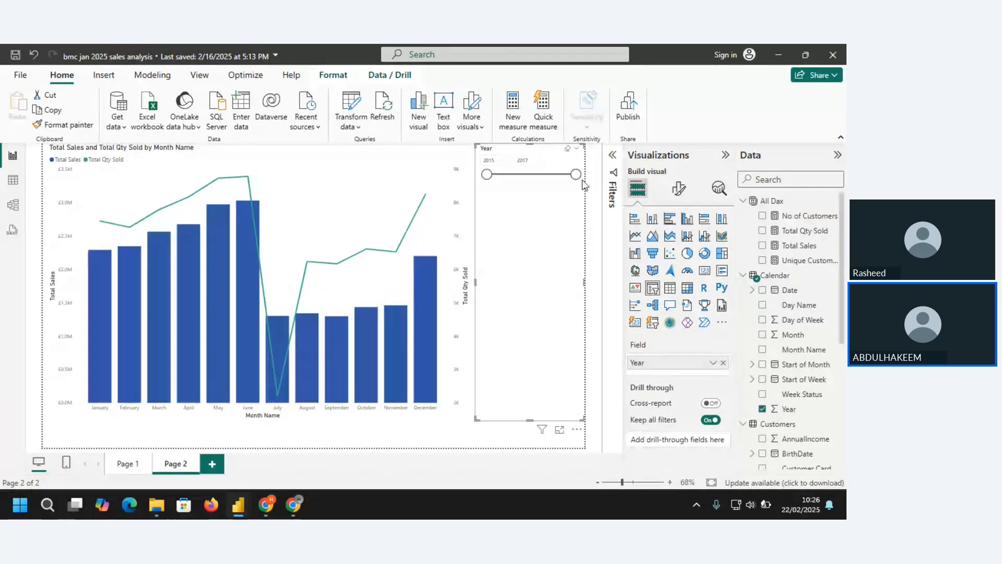
pyautogui.moveTo(577, 175); pyautogui.dragTo(491, 178)
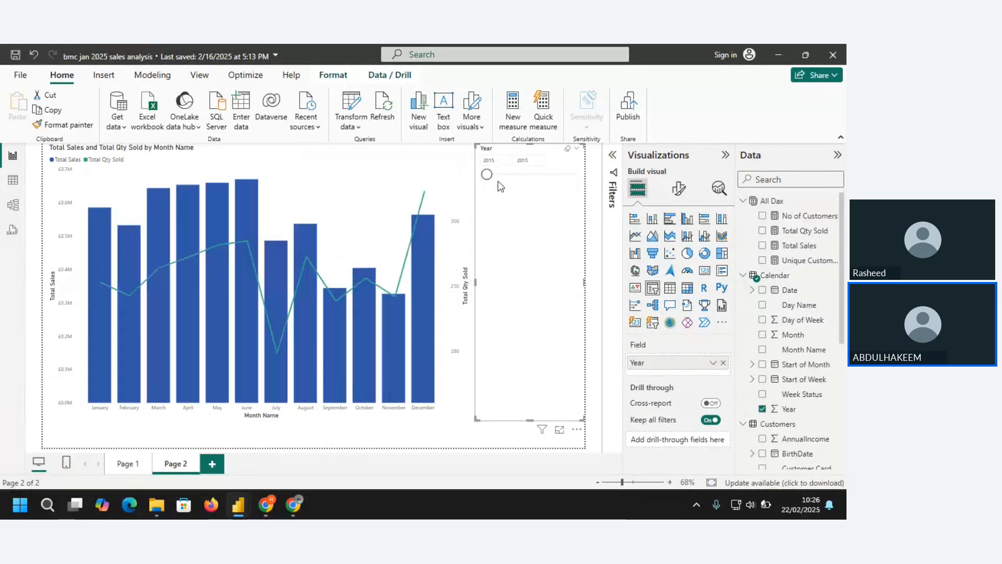
pyautogui.moveTo(416, 343)
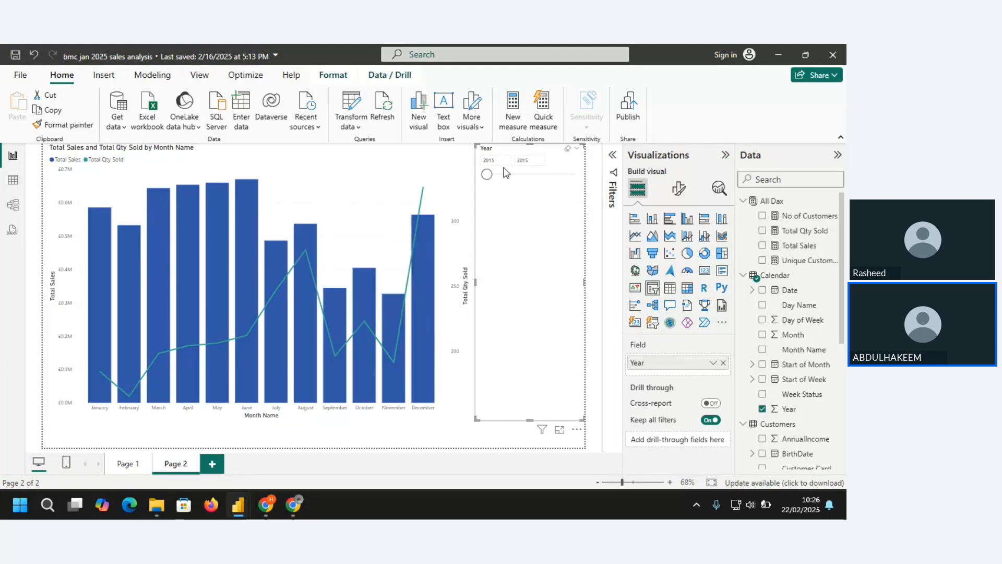
# Filter the chart to 2016 and to 2017 with the Year slicer and compare the monthly sales and quantity trends.
pyautogui.moveTo(486, 174); pyautogui.dragTo(528, 176)
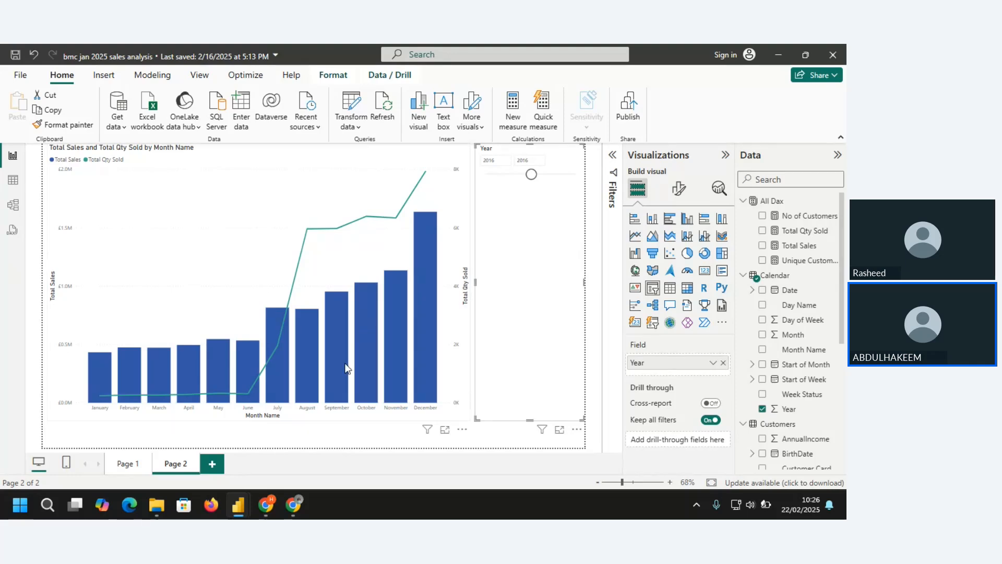
pyautogui.moveTo(270, 381)
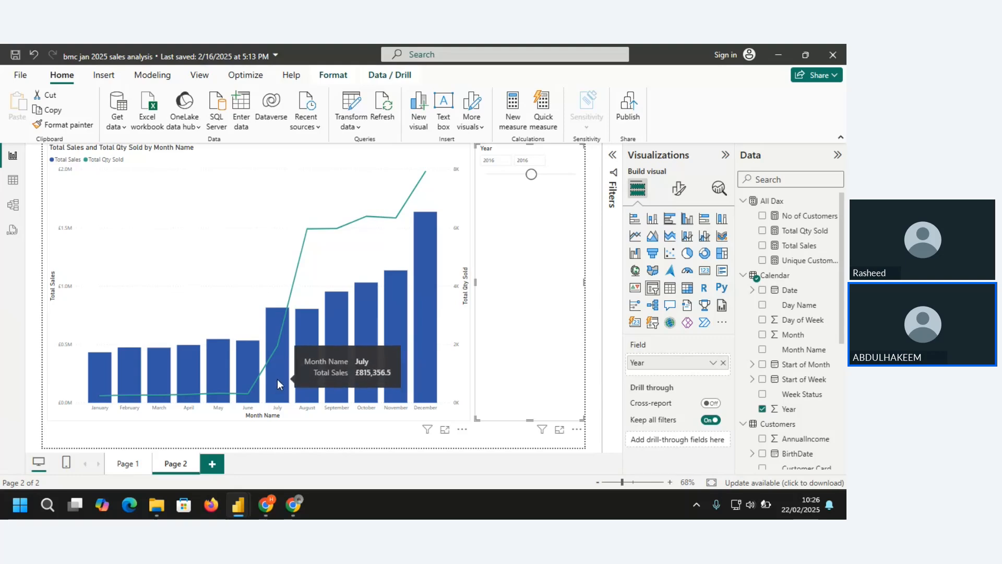
pyautogui.moveTo(95, 380)
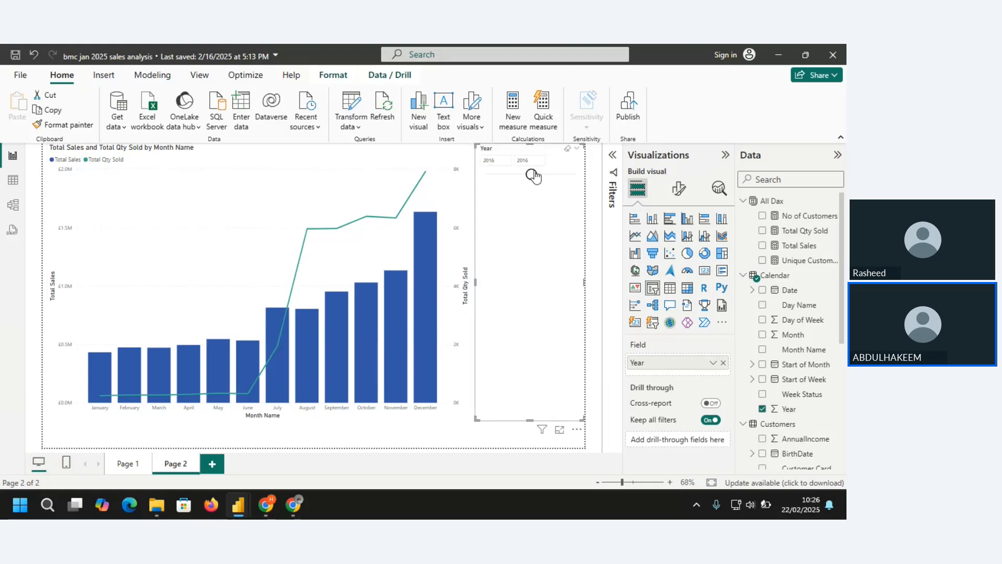
pyautogui.moveTo(532, 175); pyautogui.dragTo(573, 175)
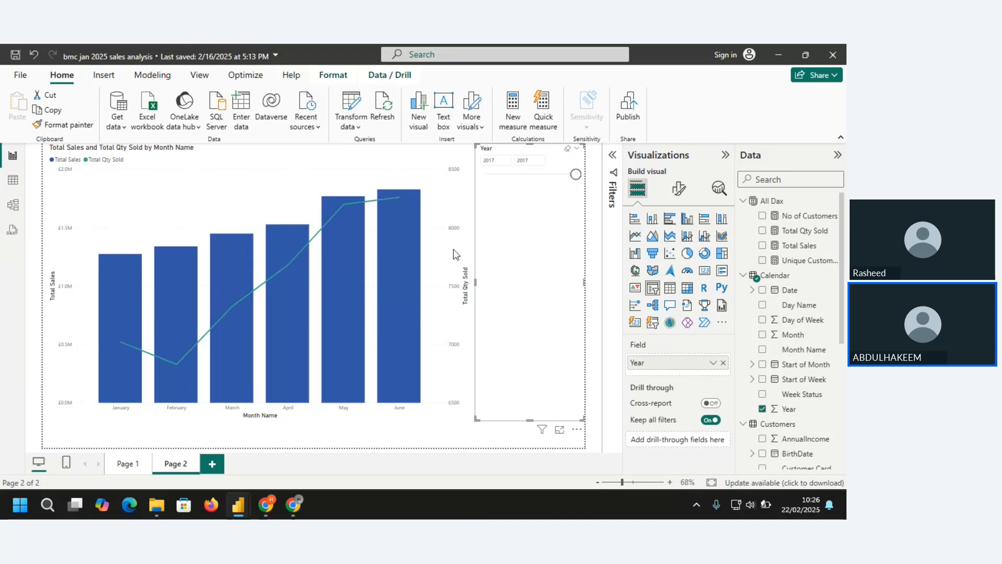
pyautogui.moveTo(329, 343)
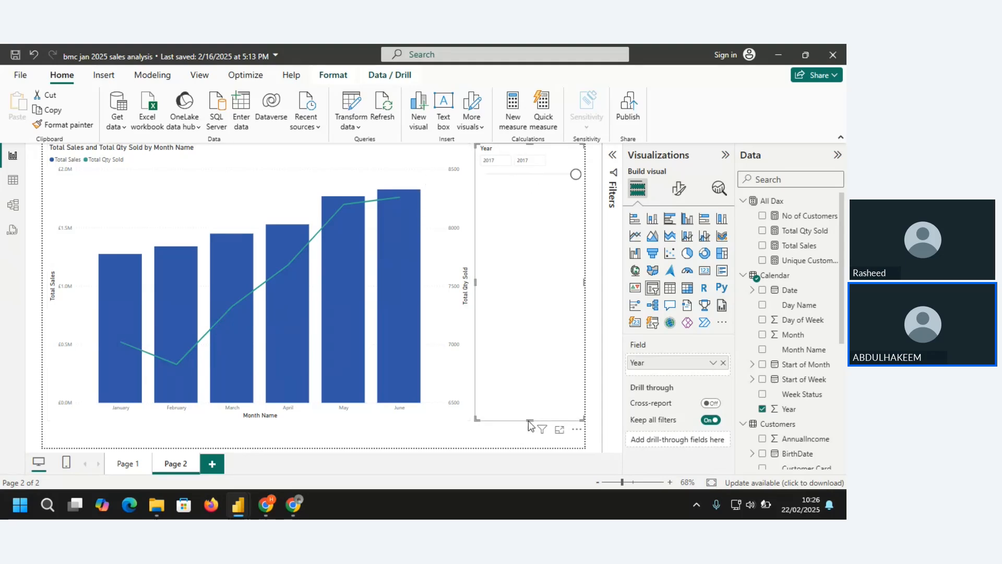
# Shrink the Year slicer's height and remove the slicer from Page 2.
pyautogui.moveTo(531, 417); pyautogui.dragTo(543, 185)
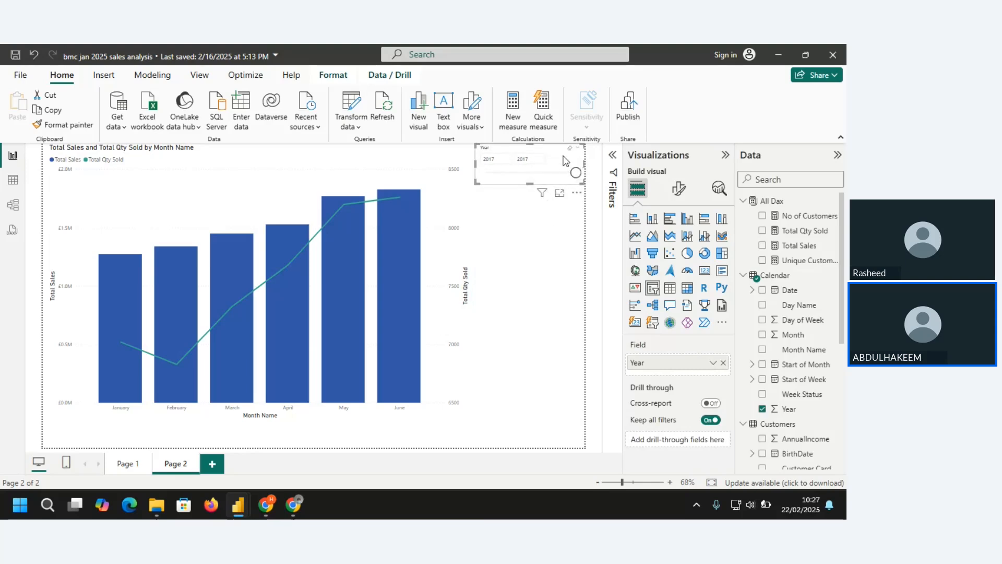
pyautogui.click(578, 193)
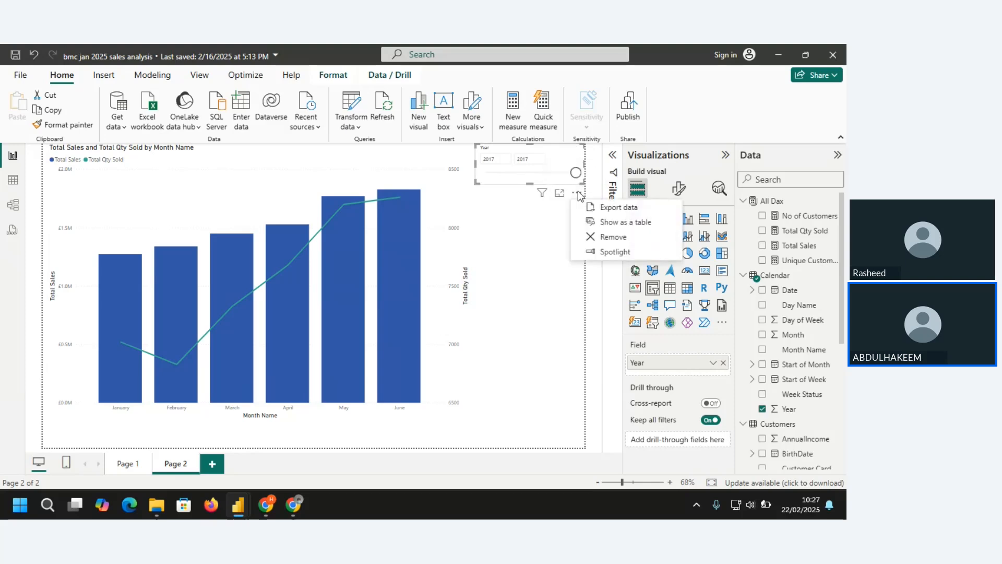
pyautogui.click(610, 238)
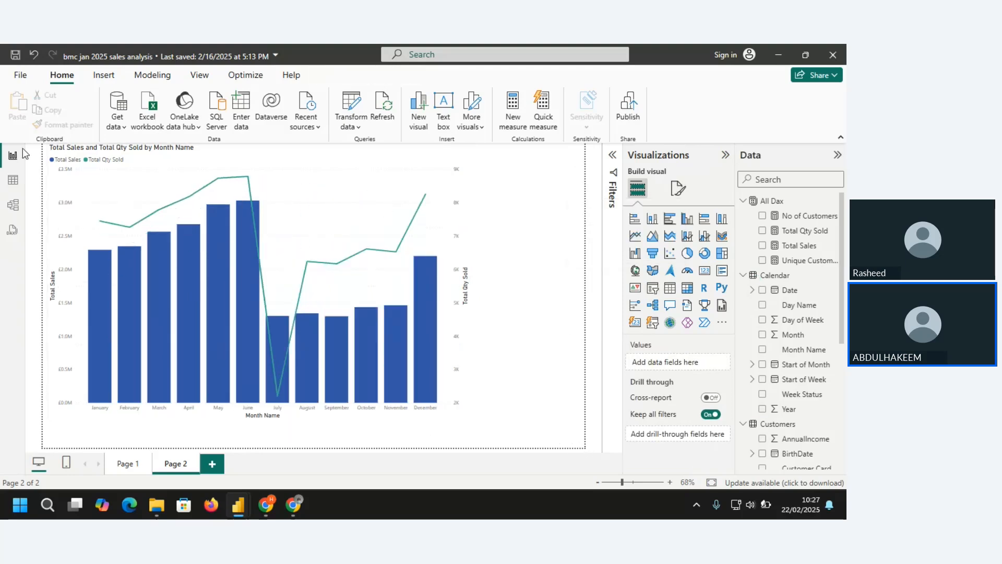
# Collapse the ribbon, shrink the Total Sales and Total Qty Sold chart to a small tile and place it near the page's upper-left corner.
pyautogui.click(277, 155)
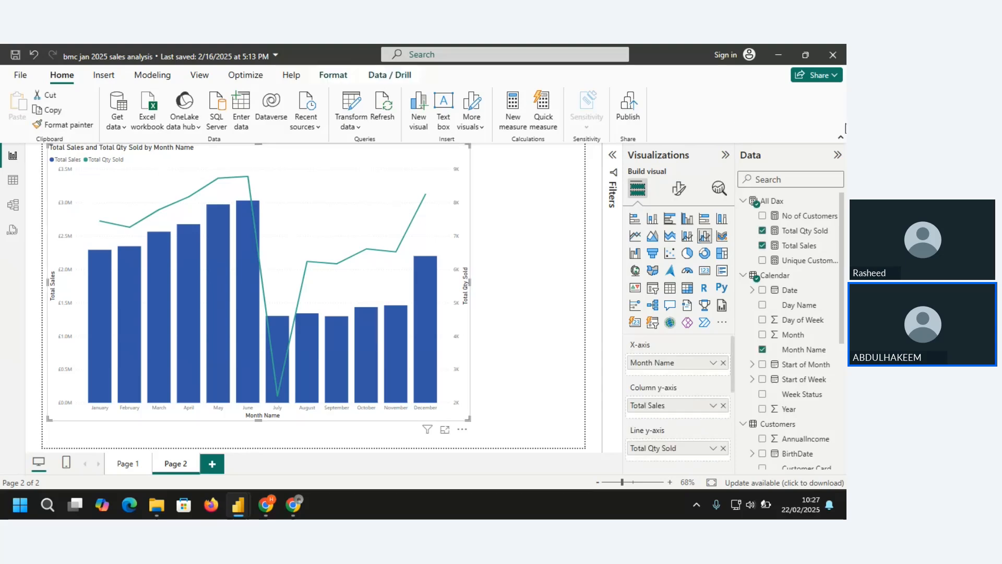
pyautogui.click(842, 139)
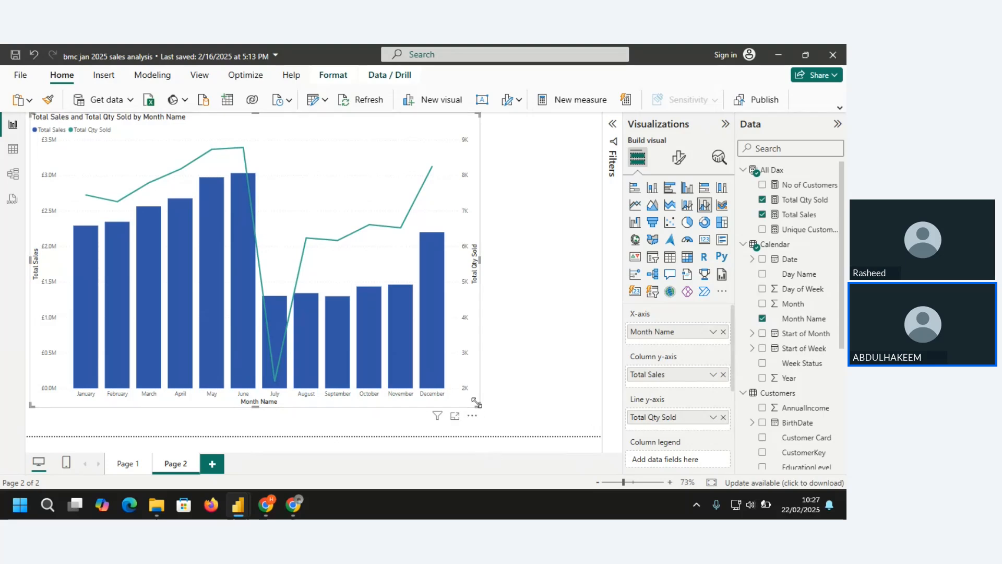
pyautogui.moveTo(476, 402); pyautogui.dragTo(176, 257)
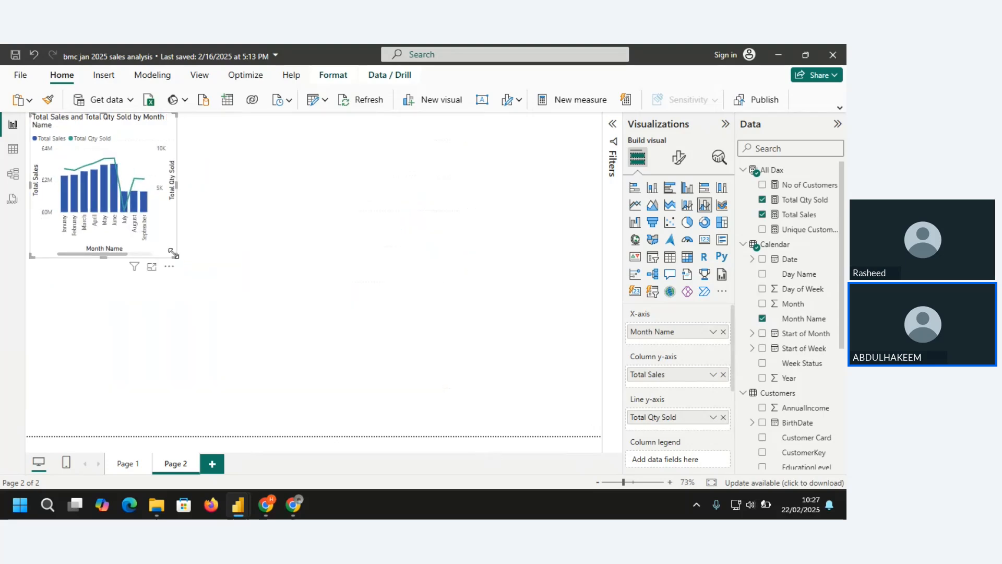
pyautogui.moveTo(120, 137); pyautogui.dragTo(121, 172)
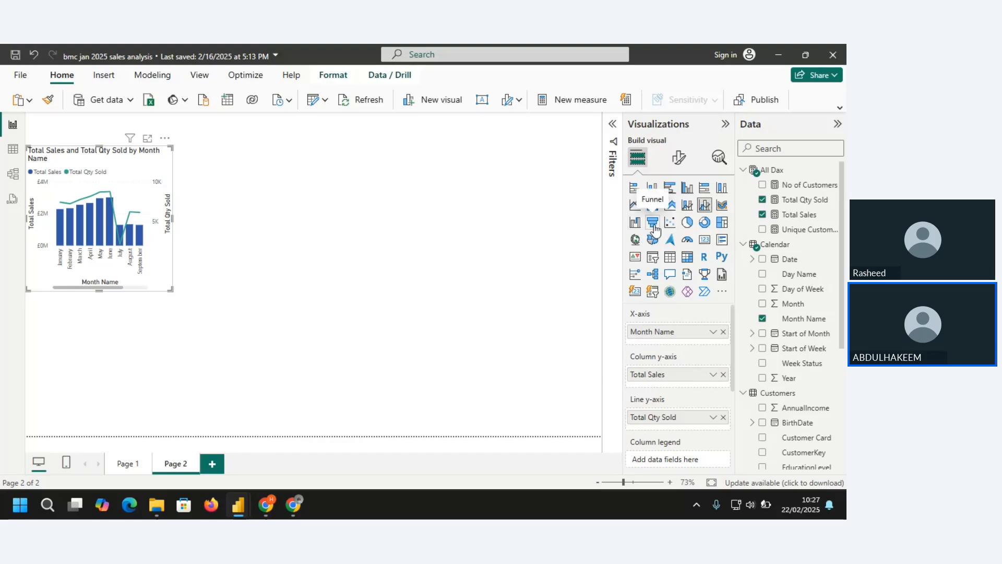
pyautogui.click(334, 191)
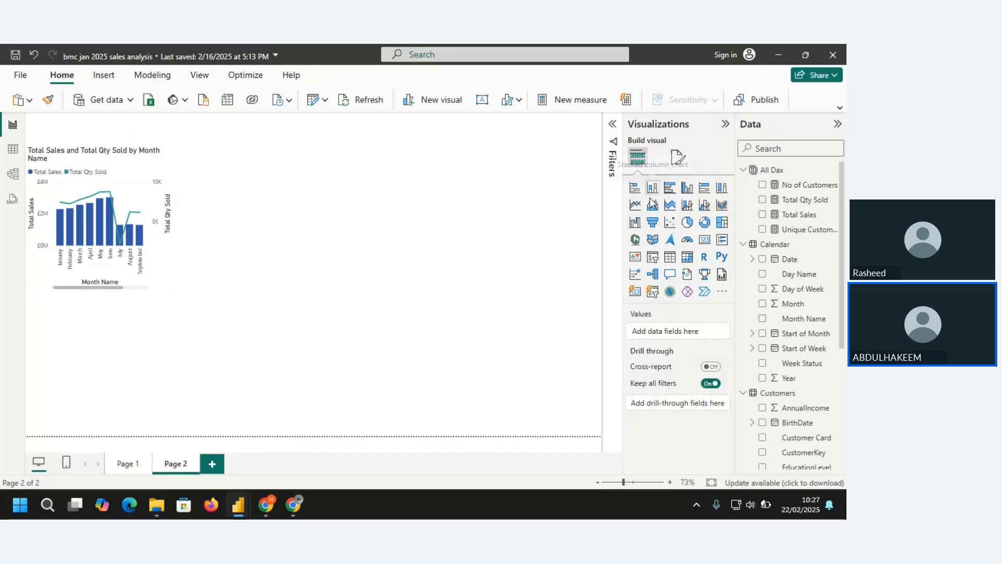
# Add an empty funnel chart and size it to fit directly below the Total Sales and Total Qty Sold chart.
pyautogui.click(653, 222)
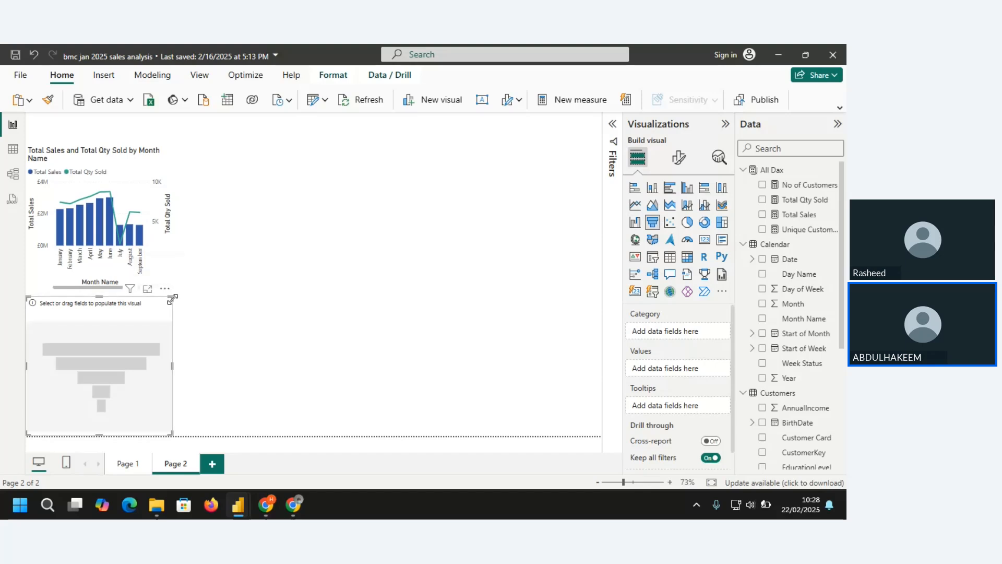
pyautogui.moveTo(172, 298); pyautogui.dragTo(178, 220)
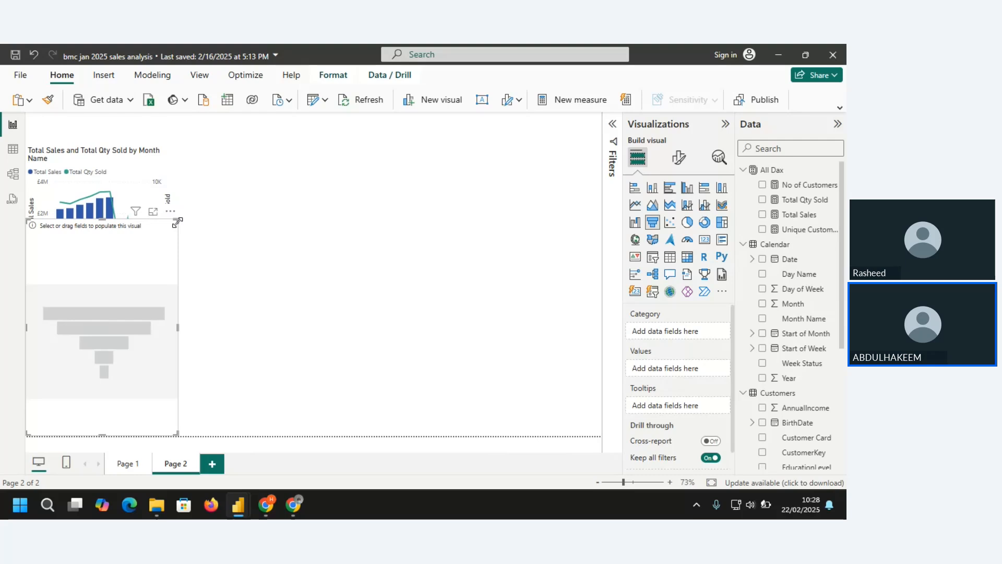
pyautogui.moveTo(177, 221); pyautogui.dragTo(173, 307)
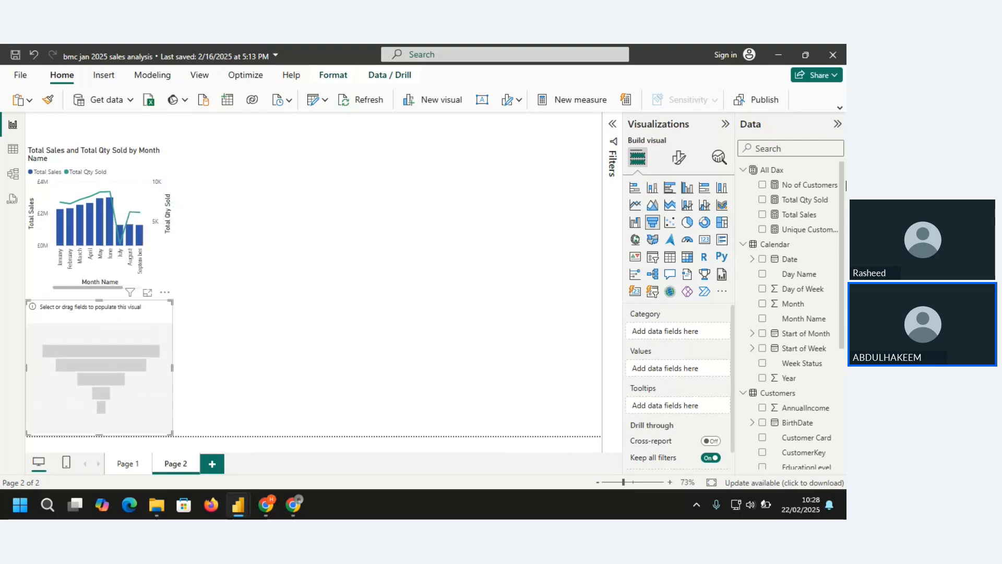
# Show Total Sales by Customer Card in the funnel chart and reduce the chart's height slightly from its upper edge.
pyautogui.click(763, 215)
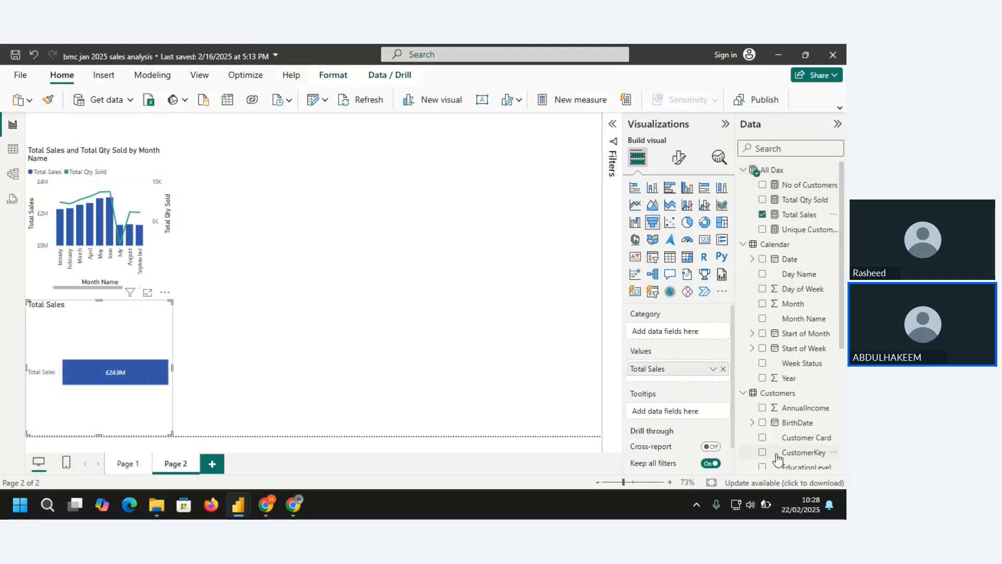
pyautogui.click(763, 437)
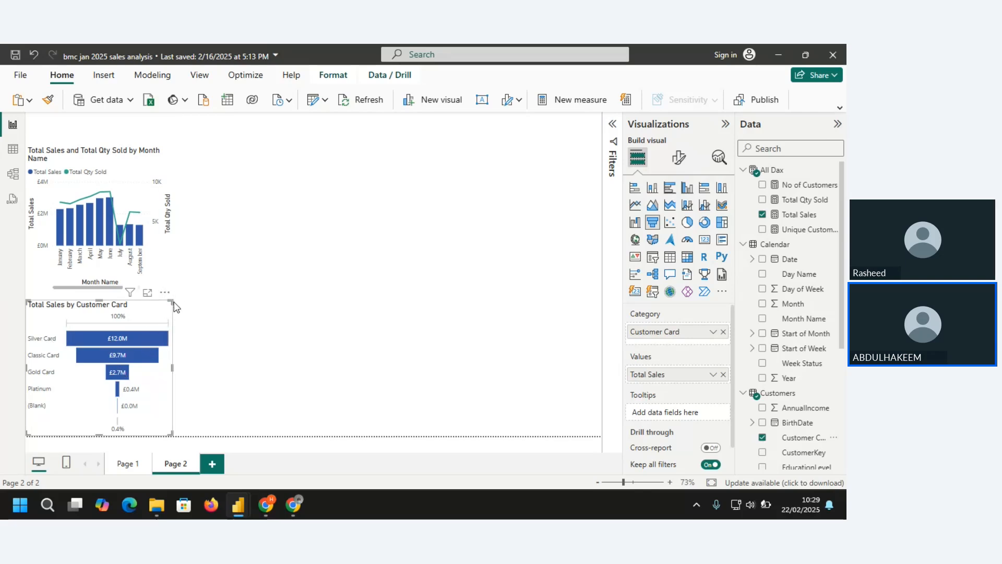
pyautogui.moveTo(172, 303); pyautogui.dragTo(173, 312)
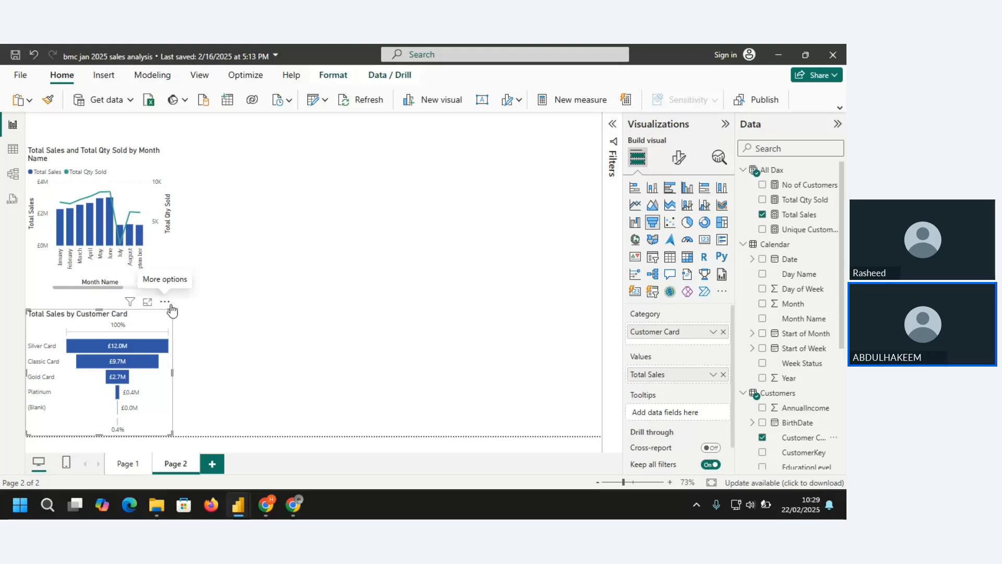
# Remove the funnel chart from Page 2 and add an empty scatter chart in its place below the combo chart.
pyautogui.click(165, 302)
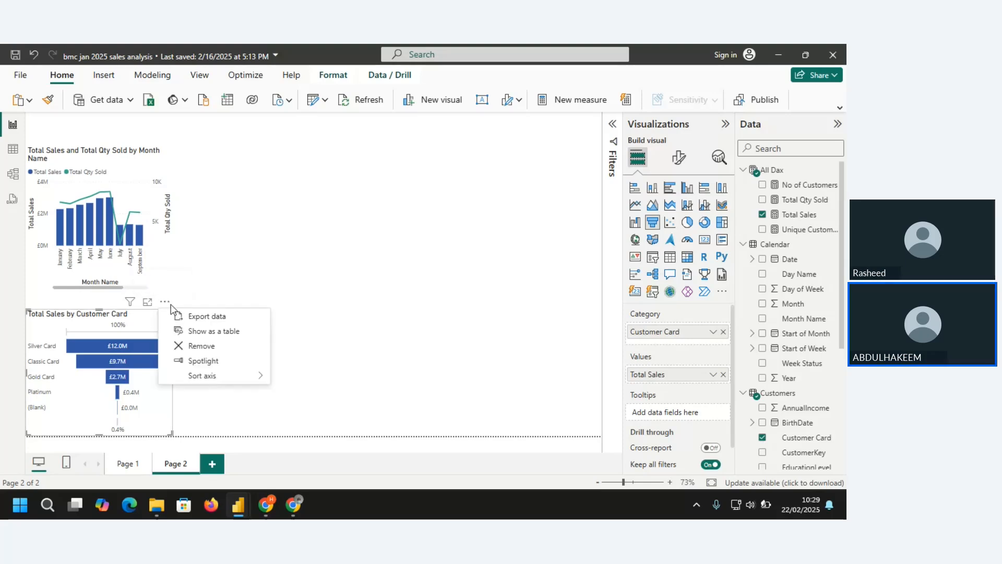
pyautogui.click(202, 347)
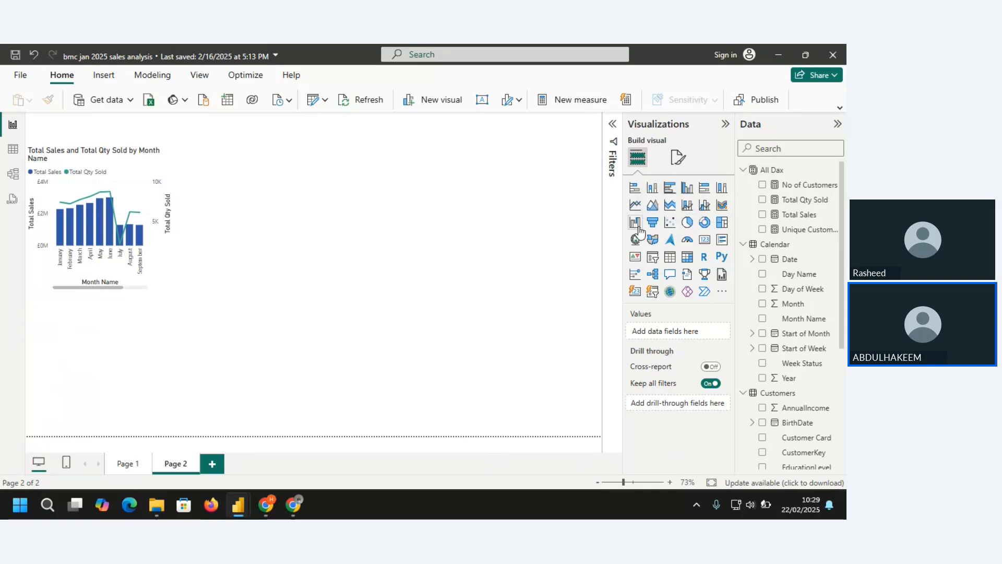
pyautogui.click(670, 224)
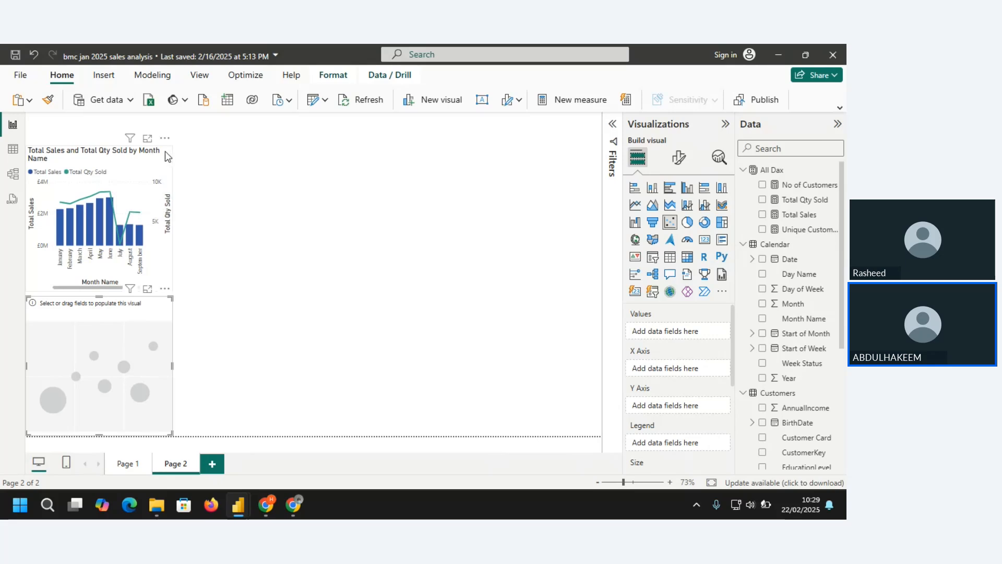
# Shift the Total Sales and Total Qty Sold chart slightly right and up, and widen the empty scatter chart a little.
pyautogui.moveTo(165, 151); pyautogui.dragTo(178, 147)
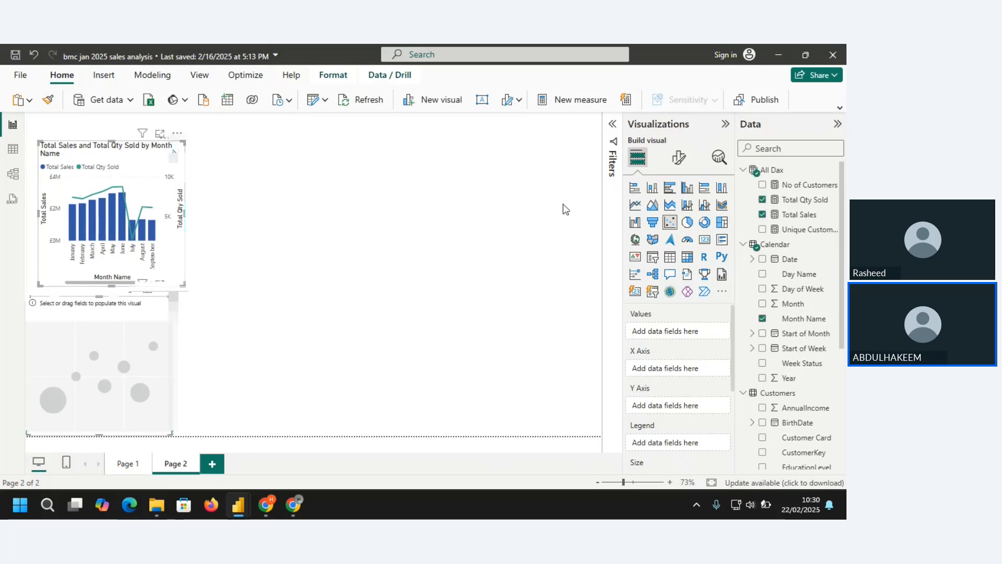
pyautogui.click(105, 384)
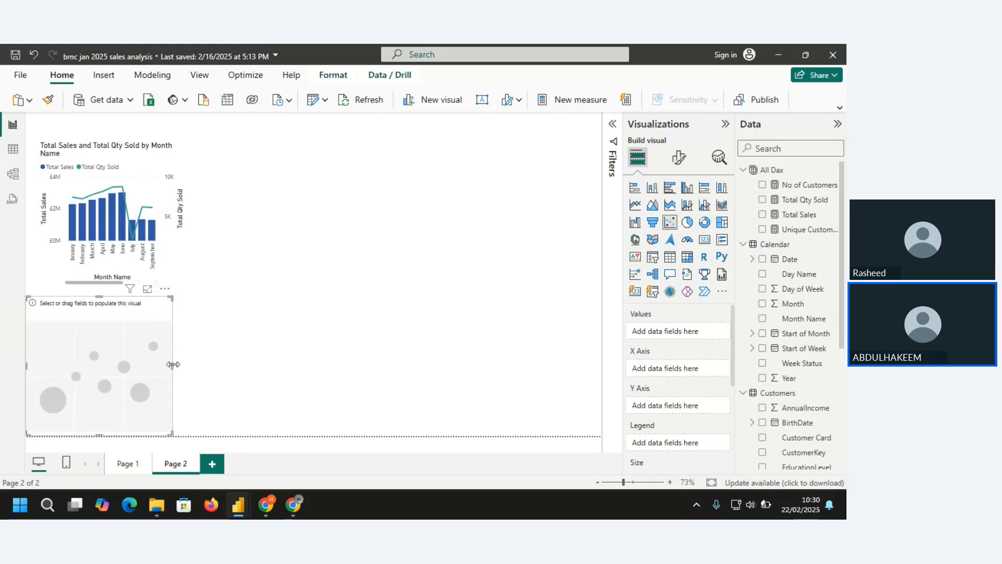
pyautogui.moveTo(173, 365); pyautogui.dragTo(193, 363)
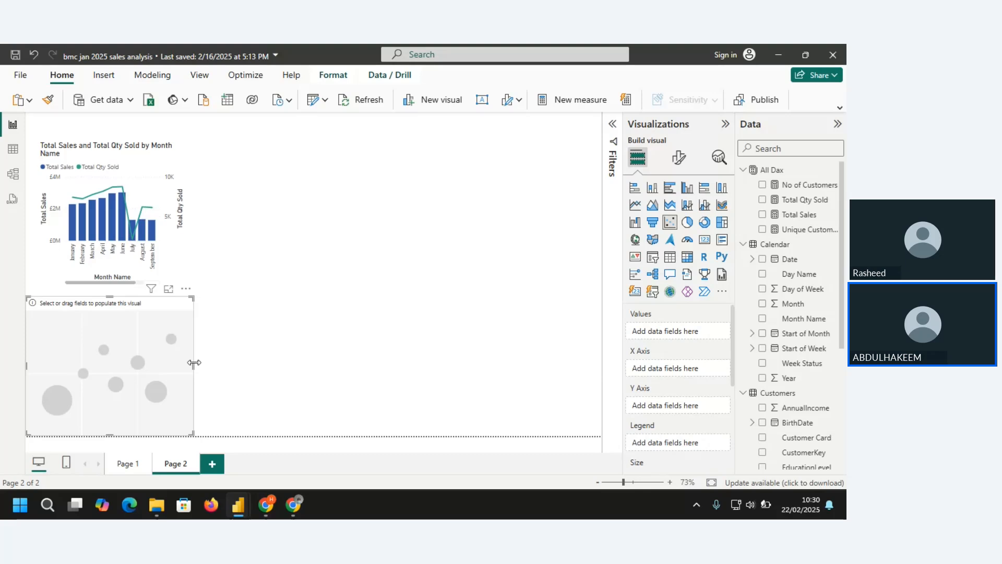
# Plot Total Qty Sold on the scatter chart's X axis and Total Sales on its Y axis, with Month Name as Values, and widen the chart.
pyautogui.click(763, 203)
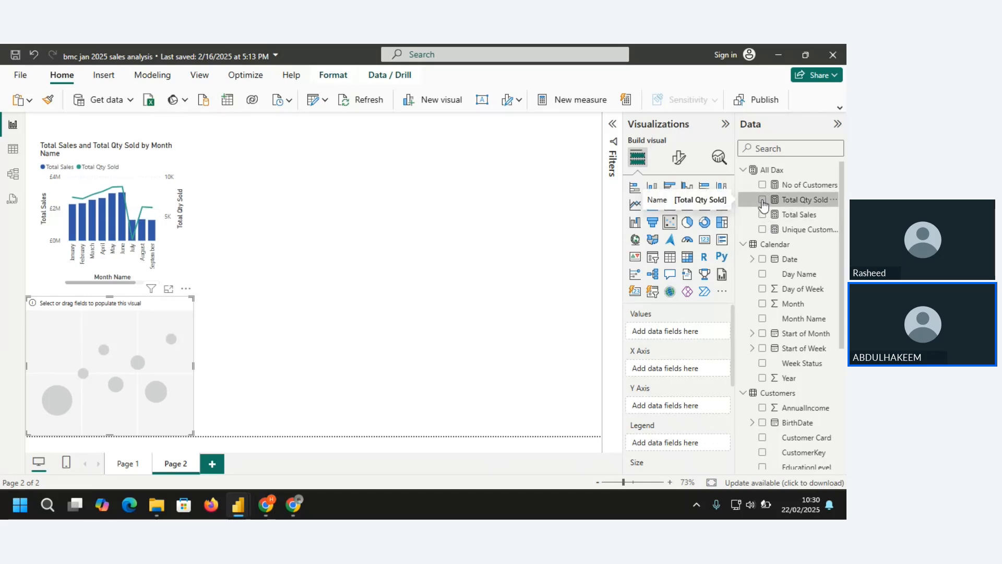
pyautogui.click(763, 215)
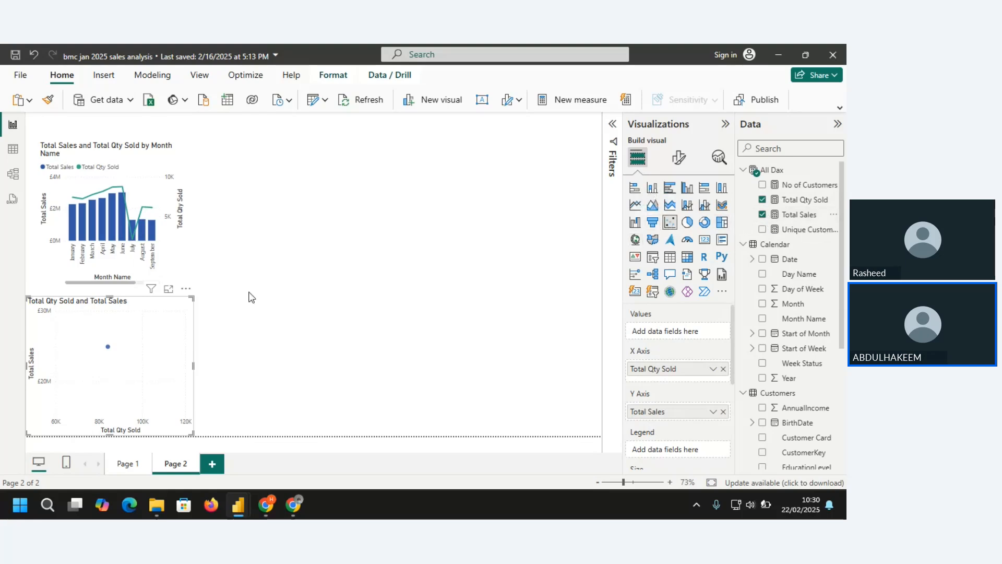
pyautogui.moveTo(192, 298); pyautogui.dragTo(286, 309)
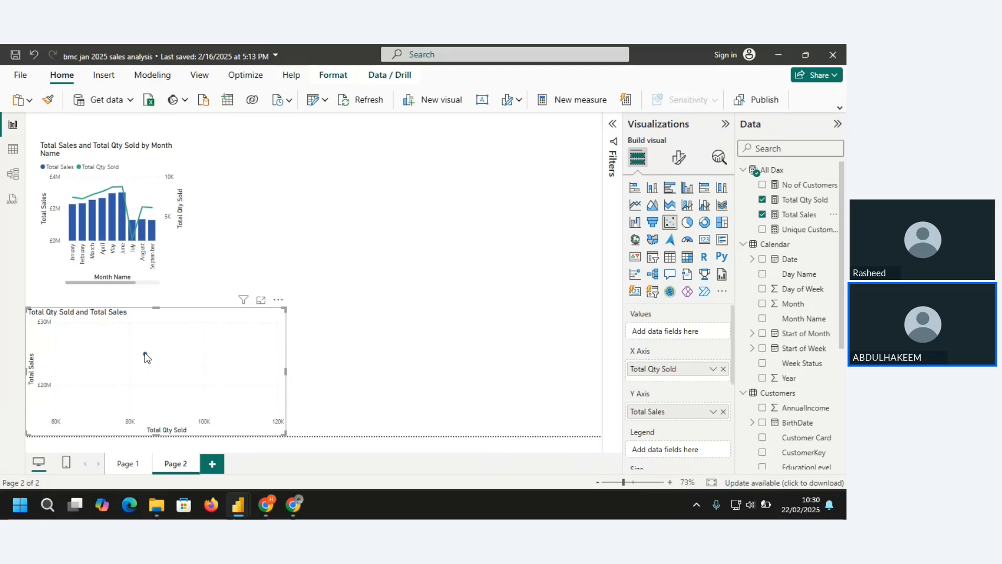
pyautogui.moveTo(146, 355)
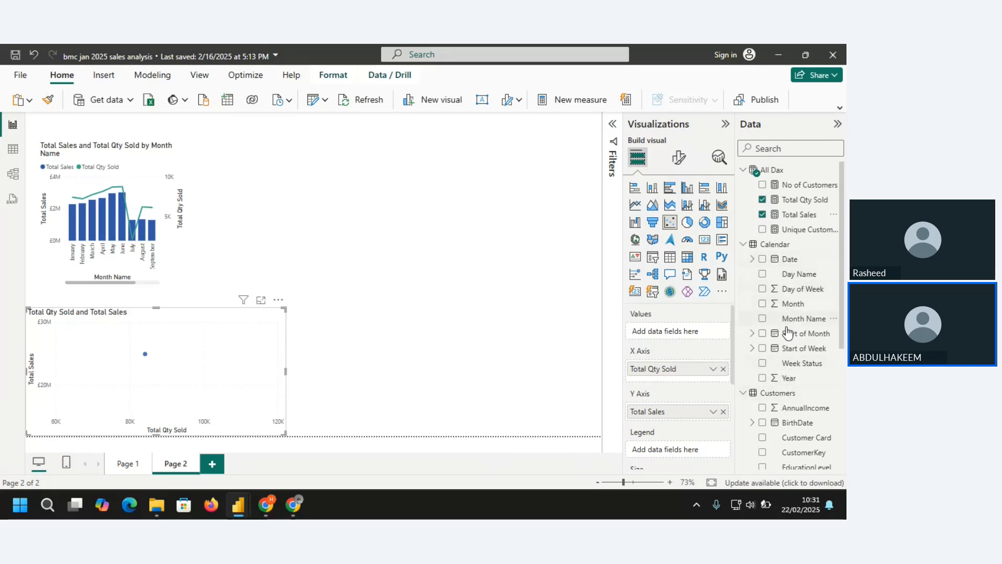
pyautogui.moveTo(795, 325); pyautogui.dragTo(679, 333)
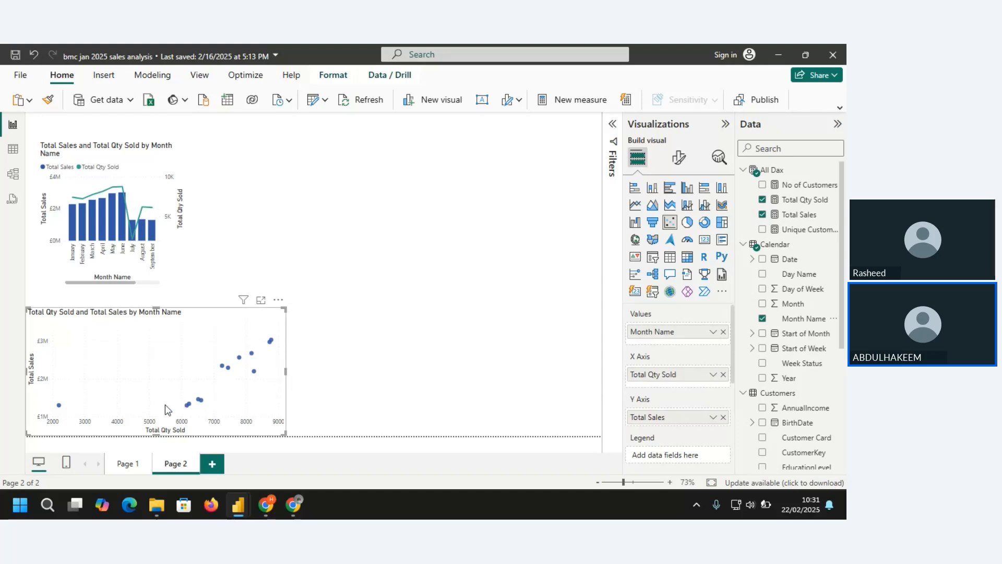
# Inspect the monthly points on the scatter chart and narrow it to roughly the width of the chart above.
pyautogui.moveTo(60, 407)
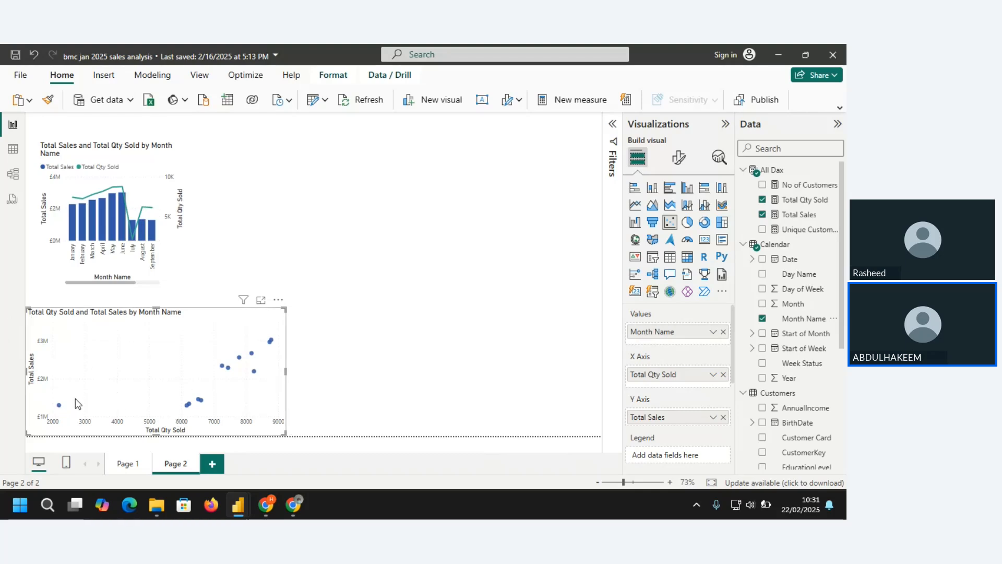
pyautogui.click(288, 371)
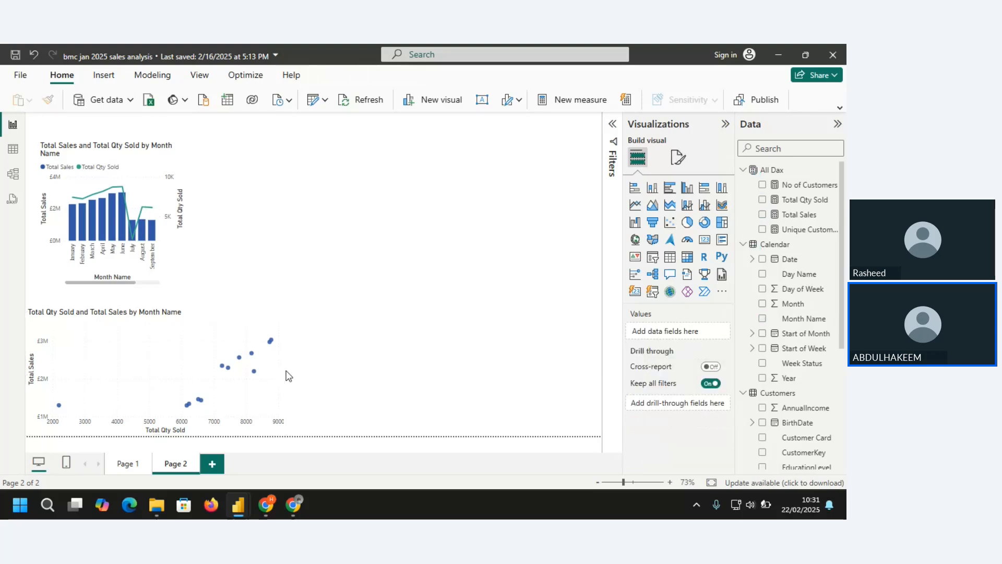
pyautogui.click(273, 340)
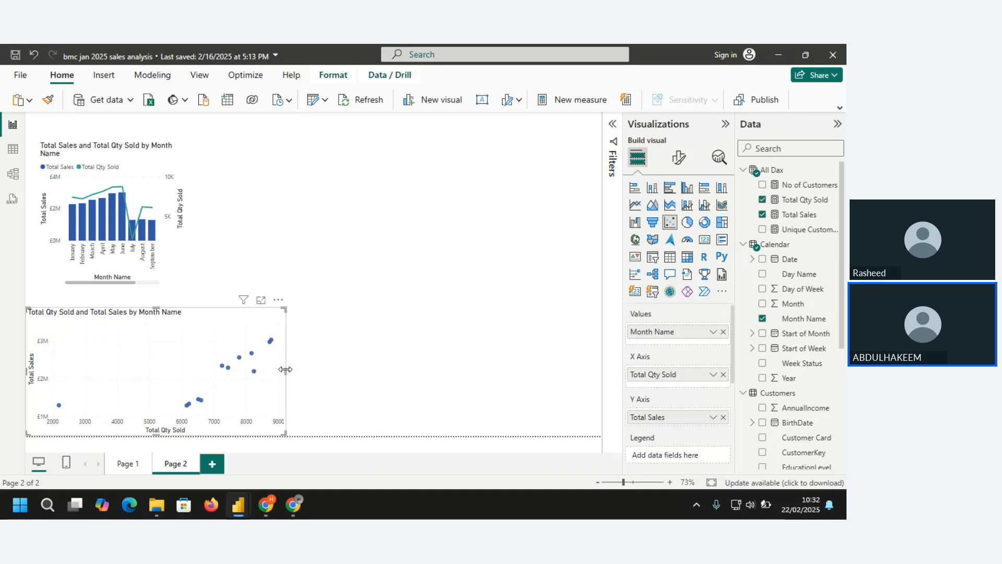
pyautogui.moveTo(285, 369); pyautogui.dragTo(197, 371)
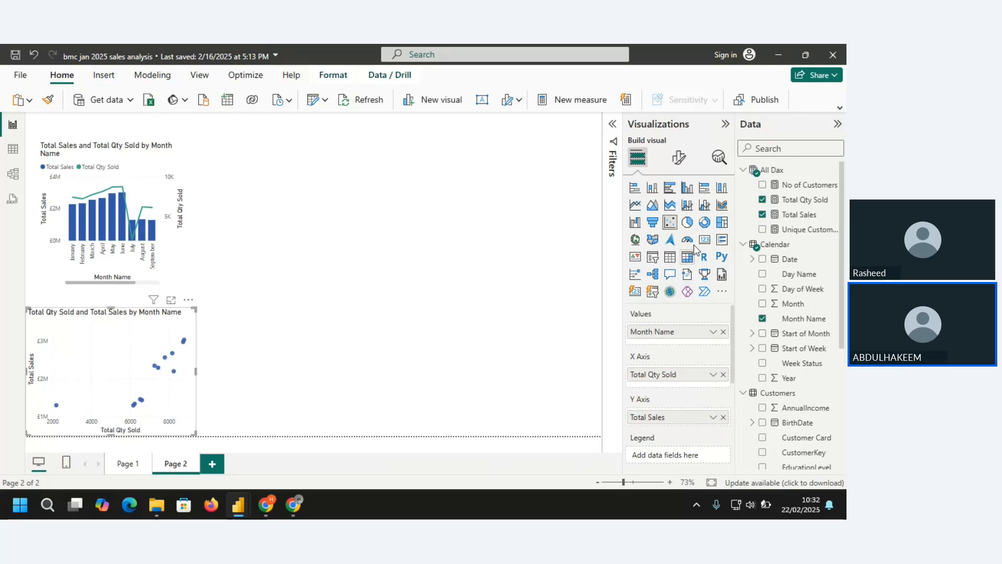
# Add an empty filled map beside the combo chart, and collapse the All Dax, Calendar and Customers tables and expand Territories.
pyautogui.click(375, 189)
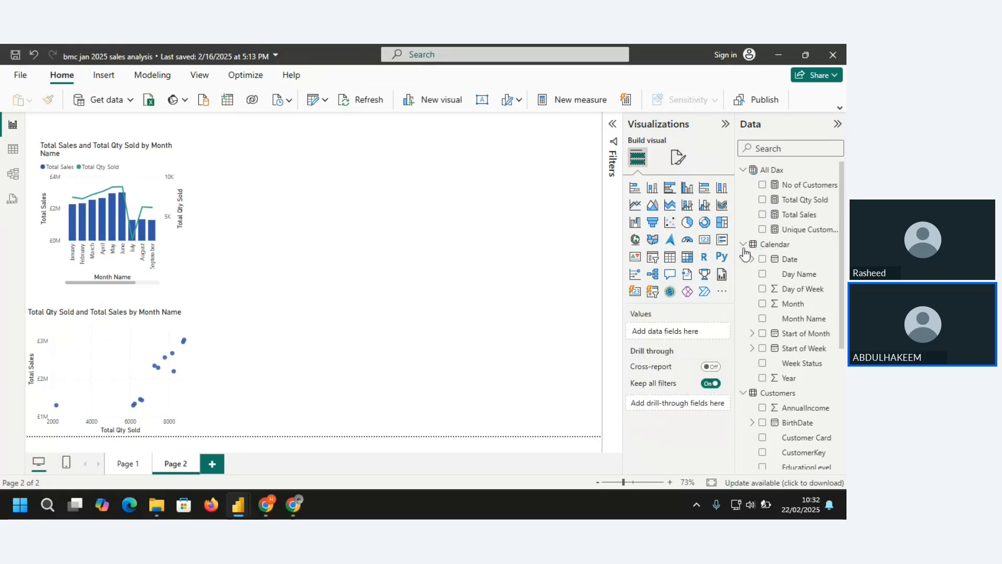
pyautogui.click(652, 240)
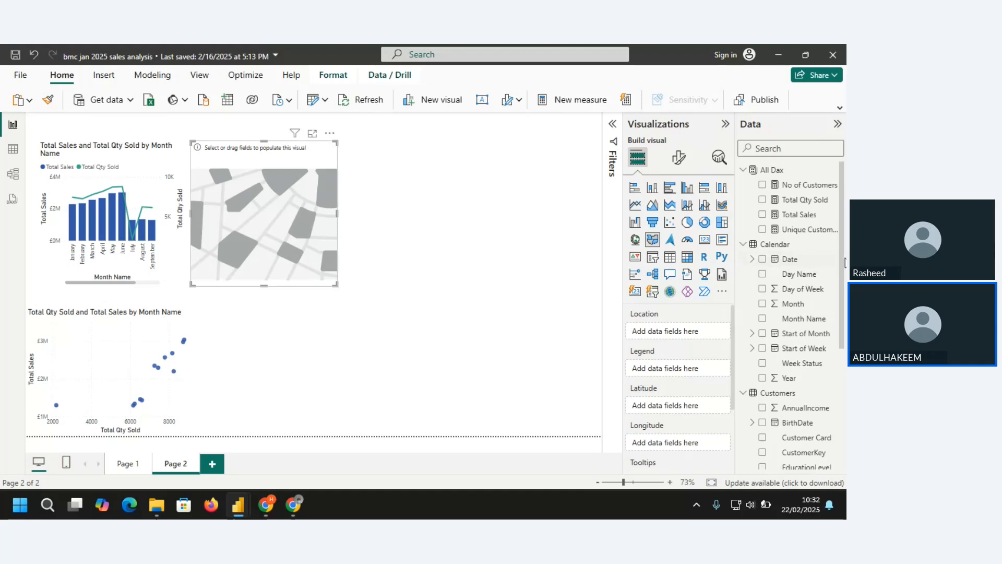
pyautogui.moveTo(843, 259)
pyautogui.mouseDown()
pyautogui.moveTo(846, 383)
pyautogui.moveTo(846, 243)
pyautogui.mouseUp()
pyautogui.click(742, 170)
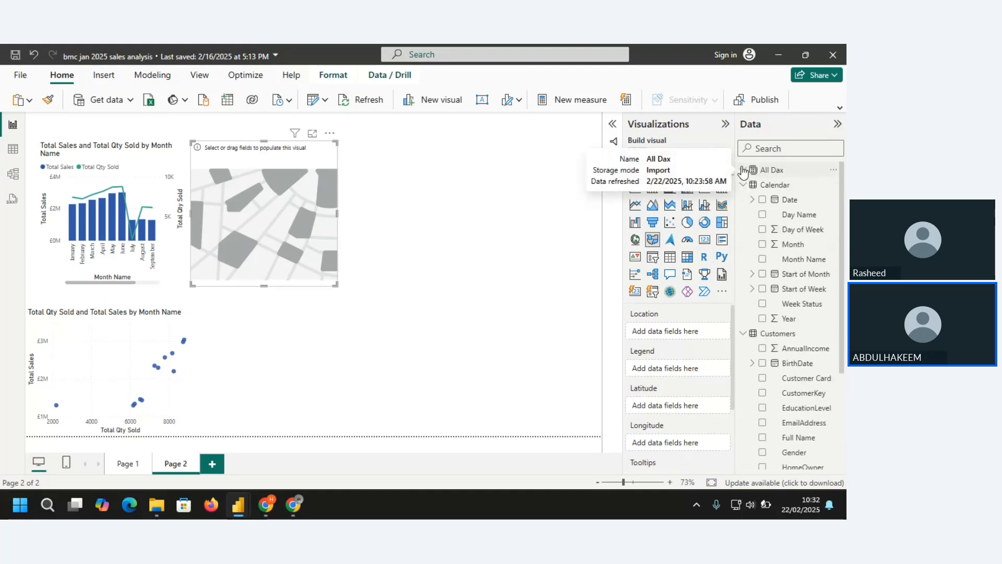
pyautogui.click(743, 185)
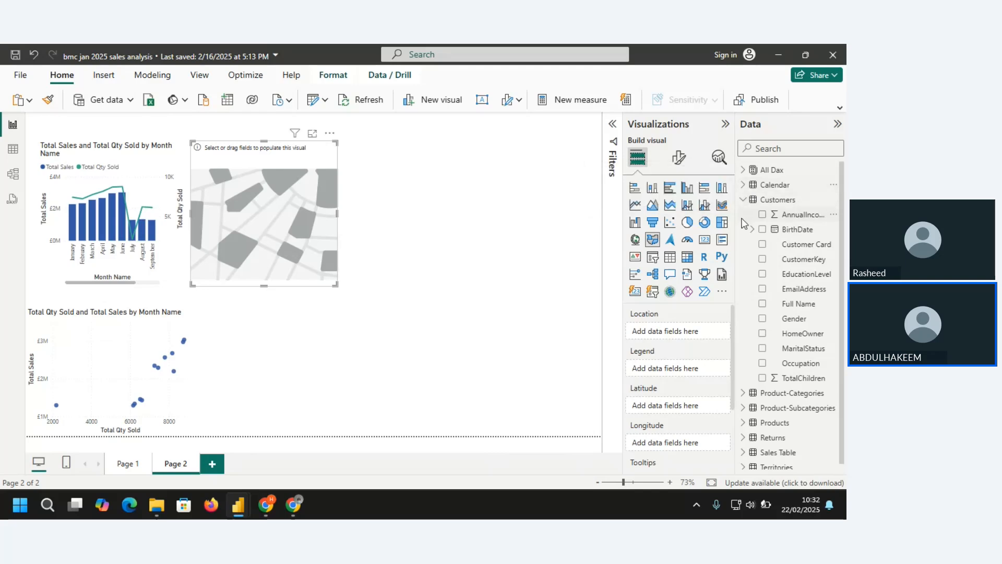
pyautogui.click(743, 200)
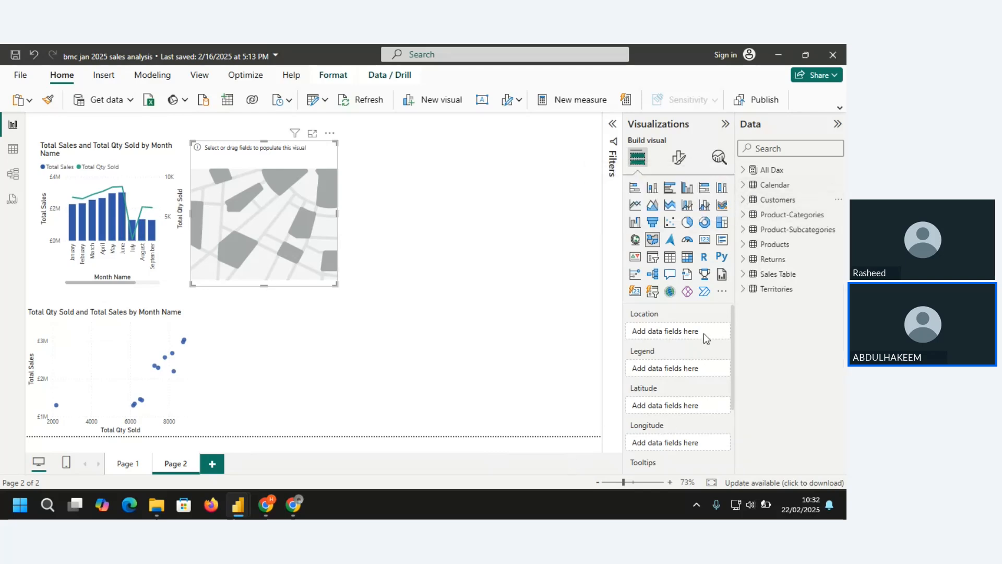
pyautogui.click(743, 291)
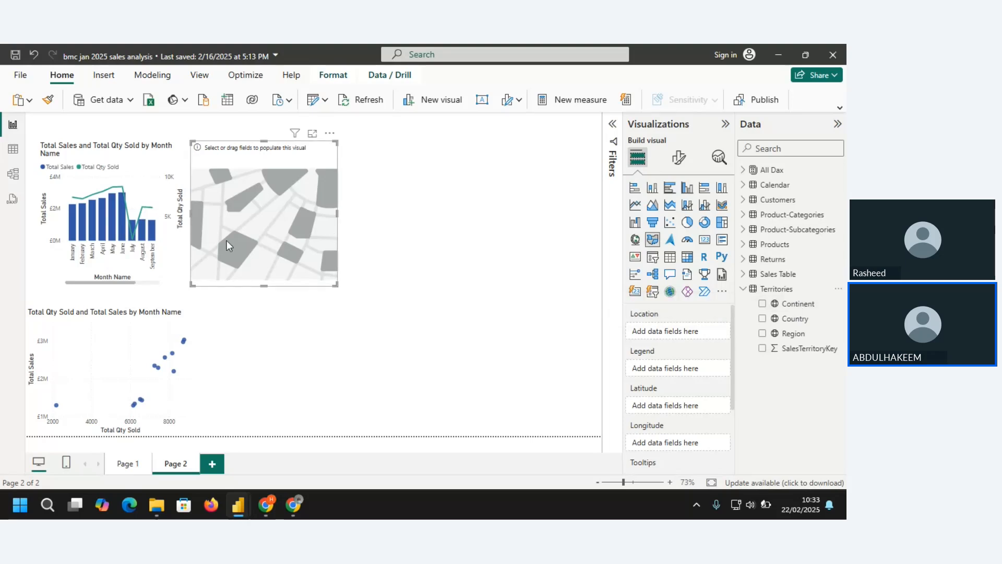
# On Page 1, expand the Total Sales by Quarter, Month and Year line chart to day level and drill it back up to quarter level.
pyautogui.click(127, 464)
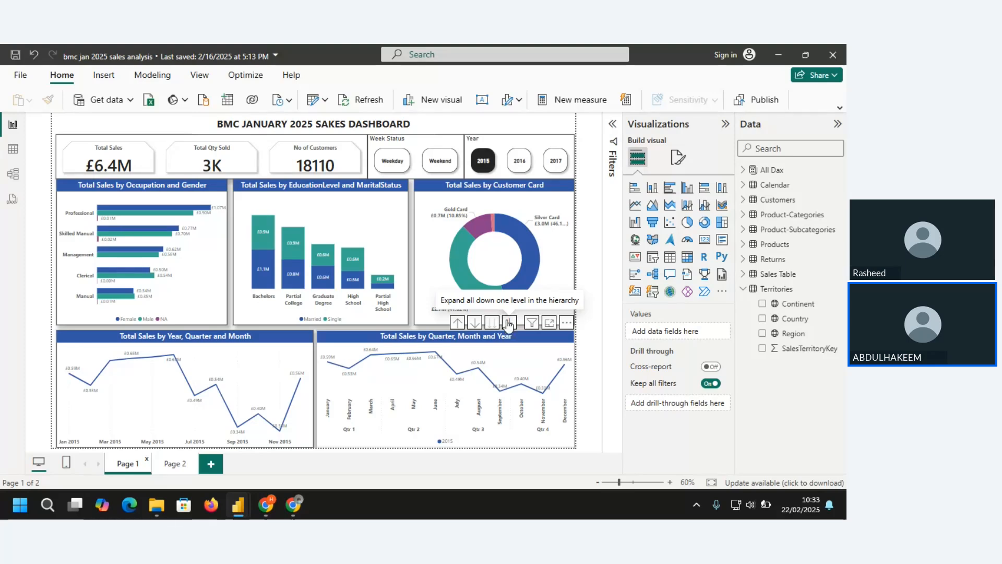
pyautogui.click(509, 324)
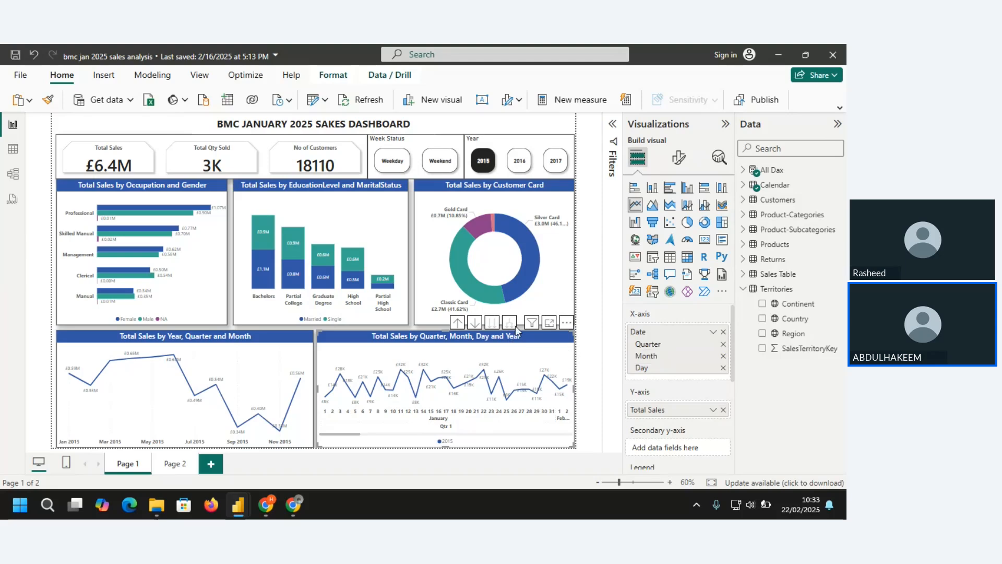
pyautogui.click(461, 324)
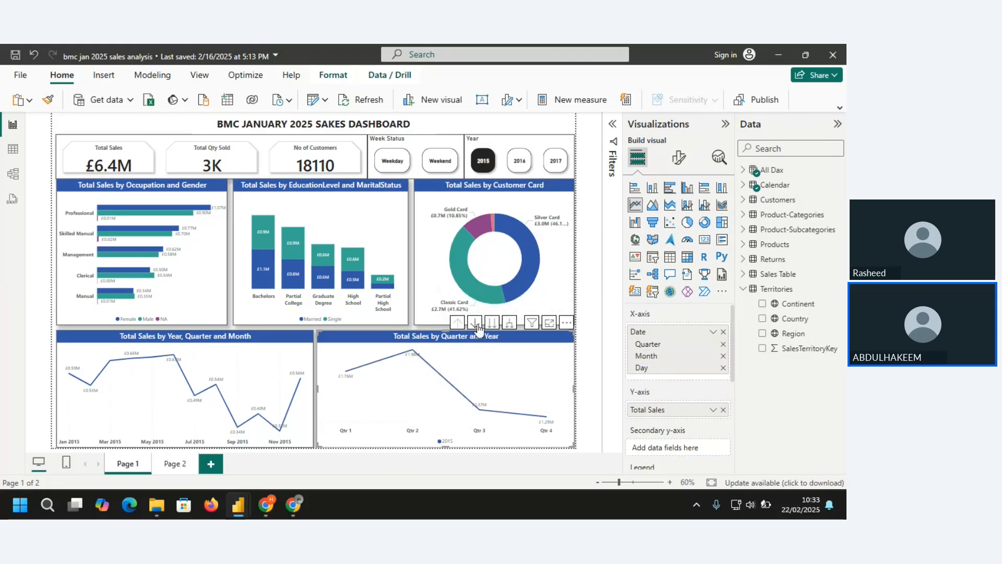
pyautogui.click(475, 323)
pyautogui.click(474, 323)
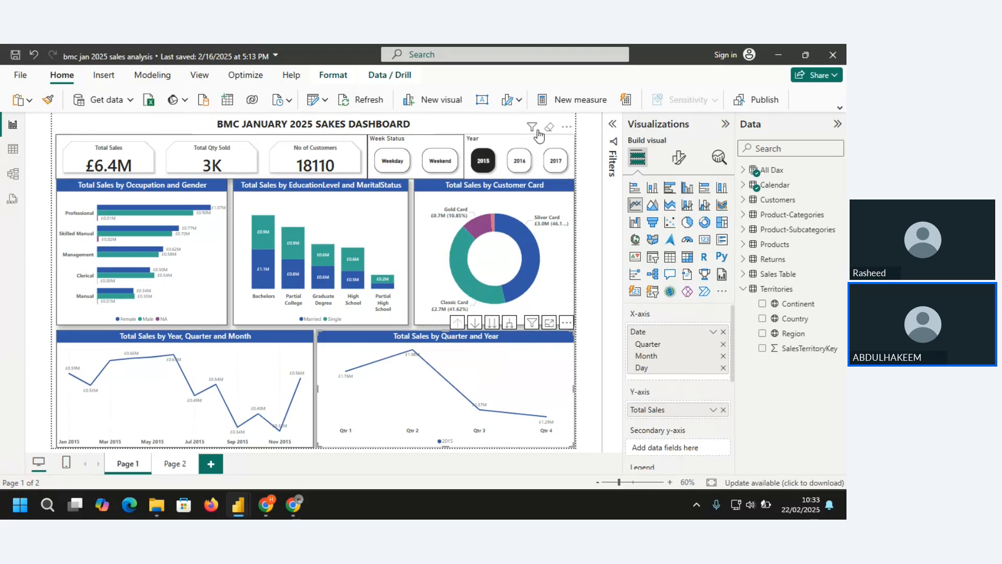
# Clear the Year slicer, expand the Total Sales by Year, Quarter and Month chart to day level and drill it up to quarter level.
pyautogui.click(549, 128)
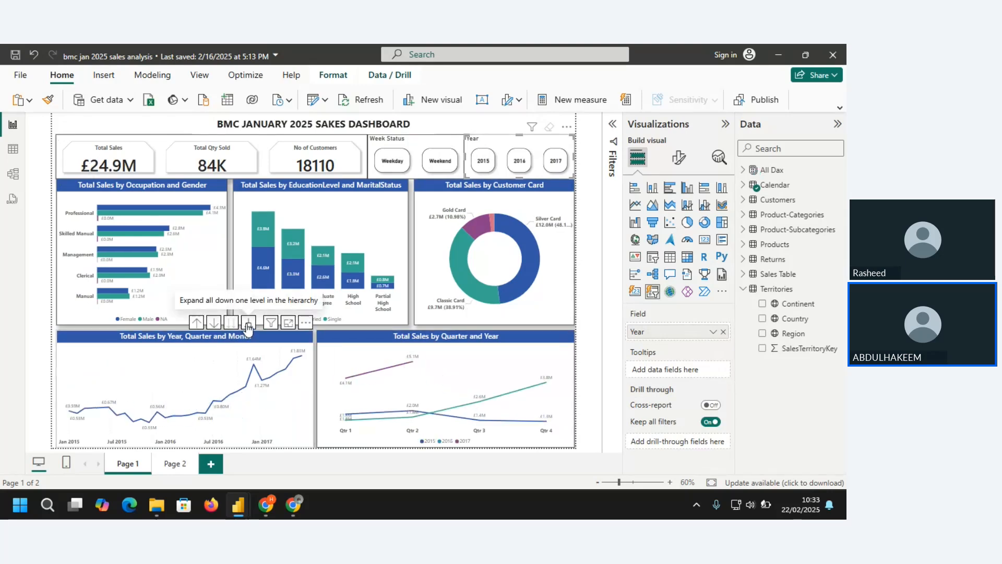
pyautogui.click(248, 322)
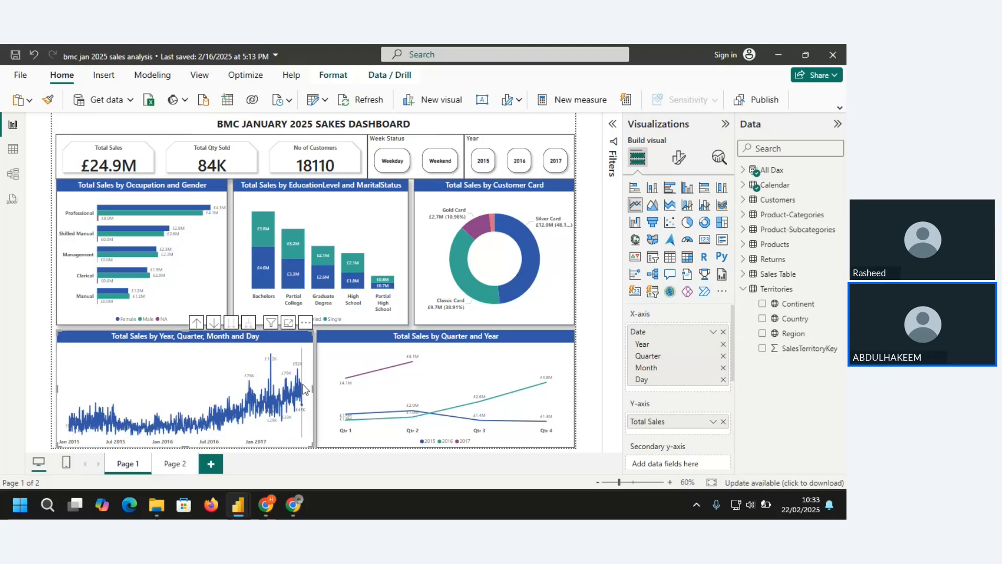
pyautogui.click(197, 323)
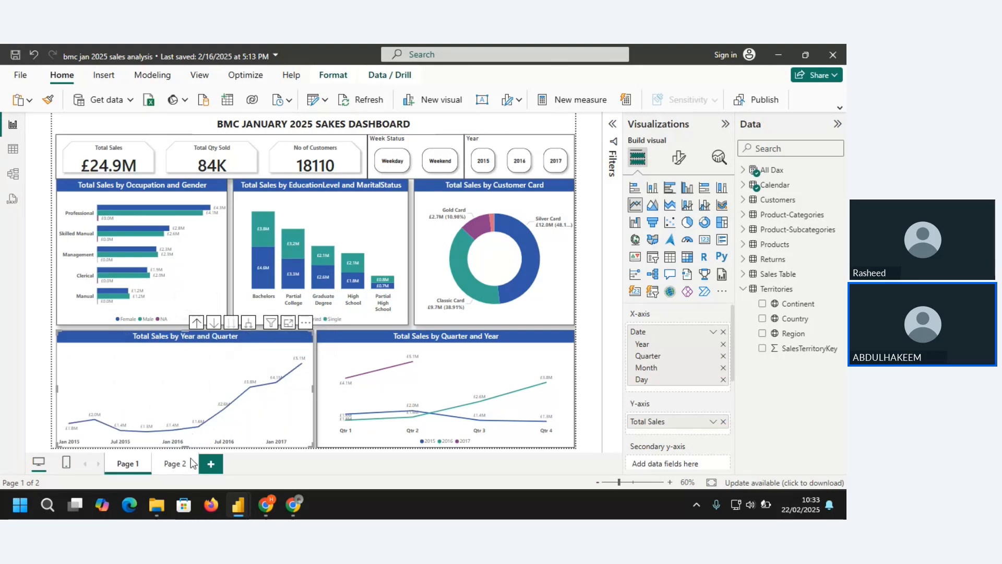
# Return to Page 2, select the empty filled map and create a hierarchy from the Continent field in Territories.
pyautogui.click(176, 463)
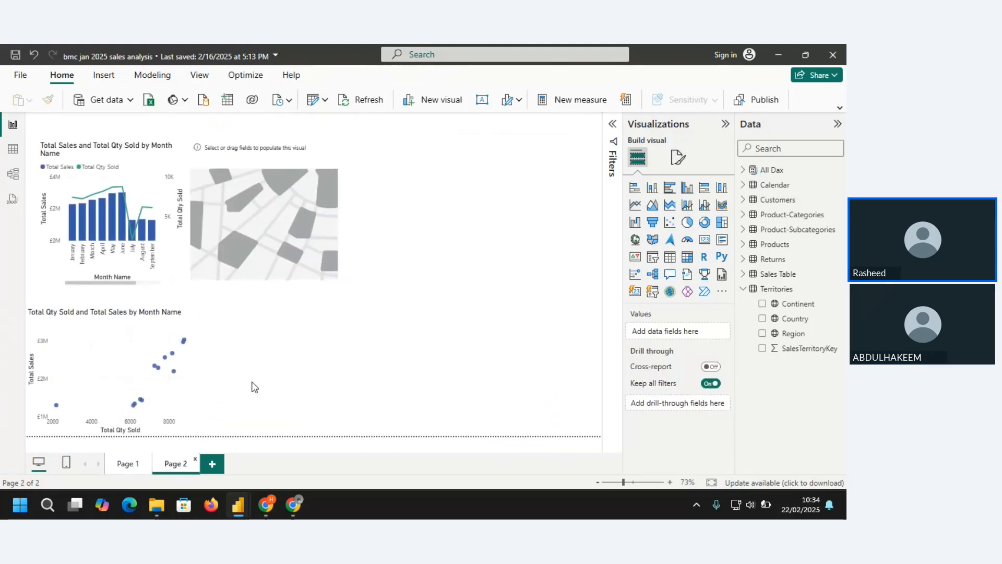
pyautogui.moveTo(276, 504)
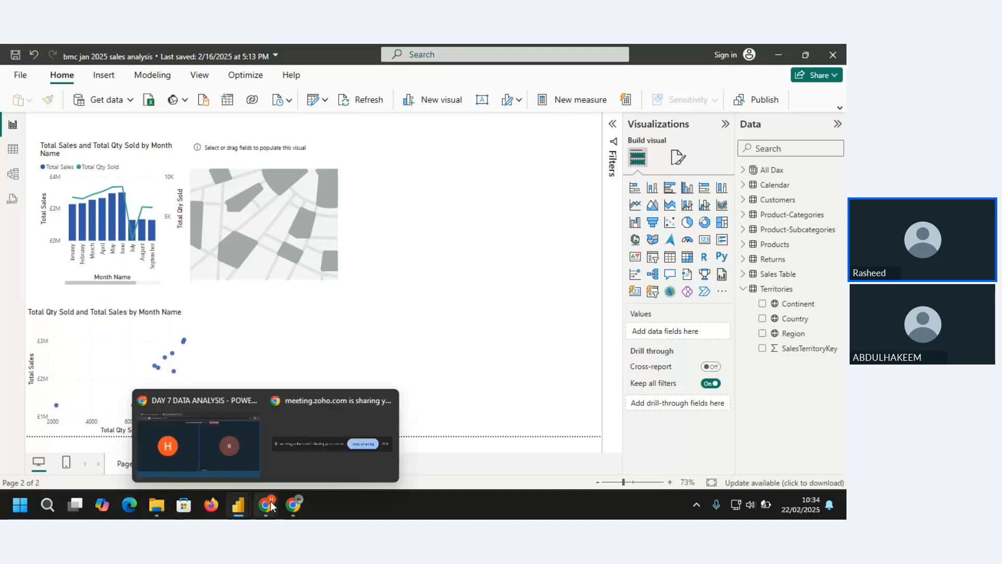
pyautogui.click(233, 444)
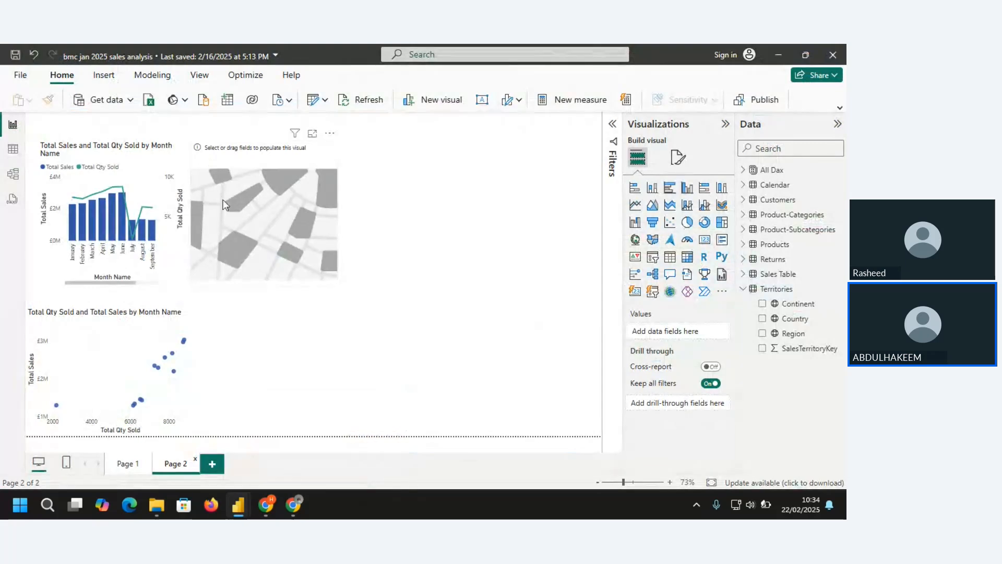
pyautogui.click(233, 217)
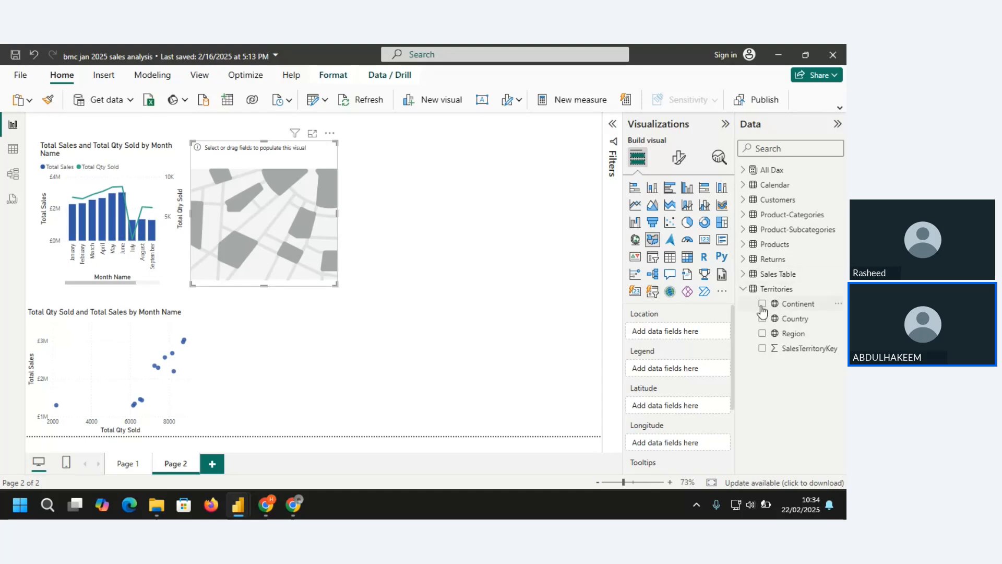
pyautogui.rightClick(803, 305)
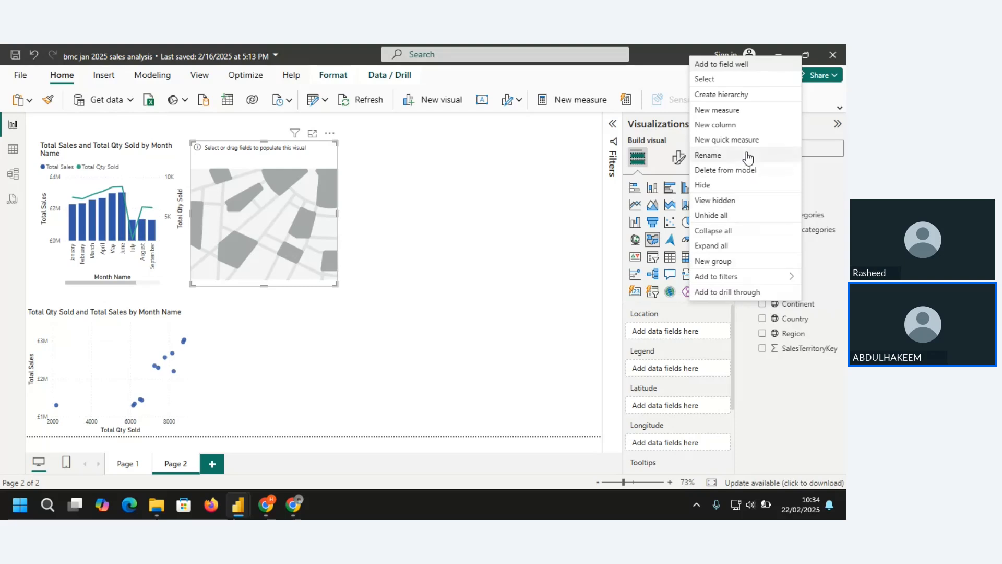
pyautogui.click(717, 97)
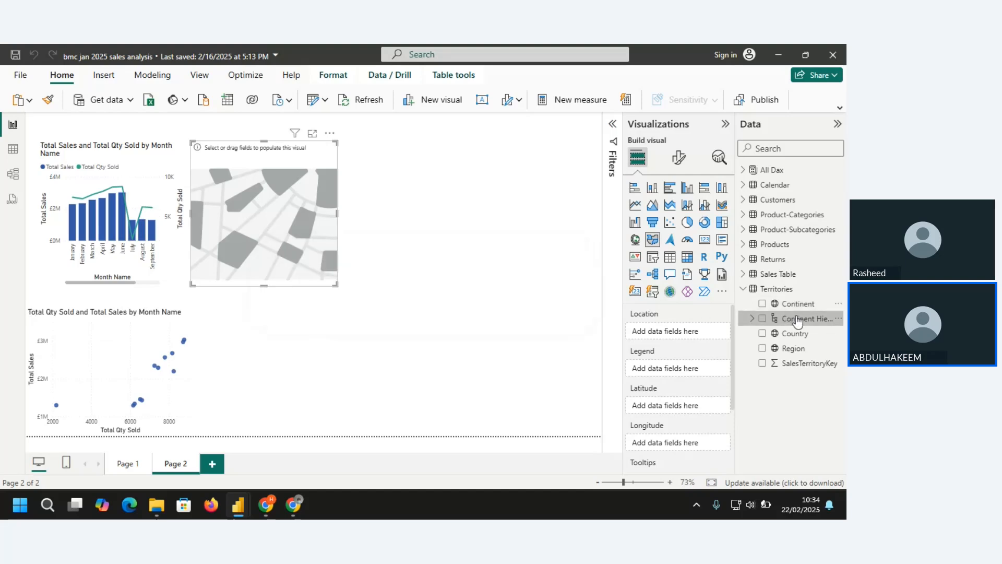
# Add the Country field to the Continent Hierarchy and expand the hierarchy to show its levels.
pyautogui.click(796, 335)
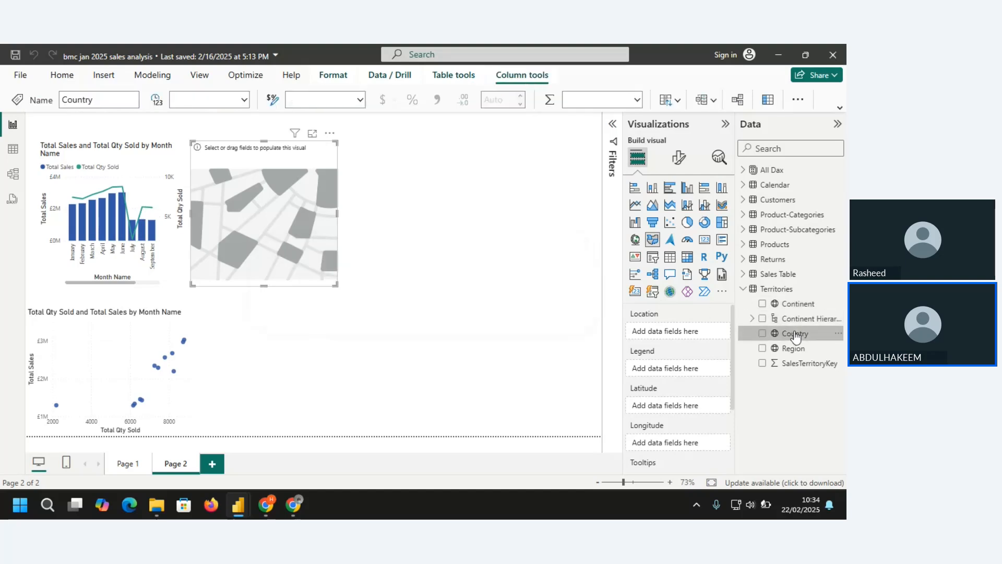
pyautogui.rightClick(795, 334)
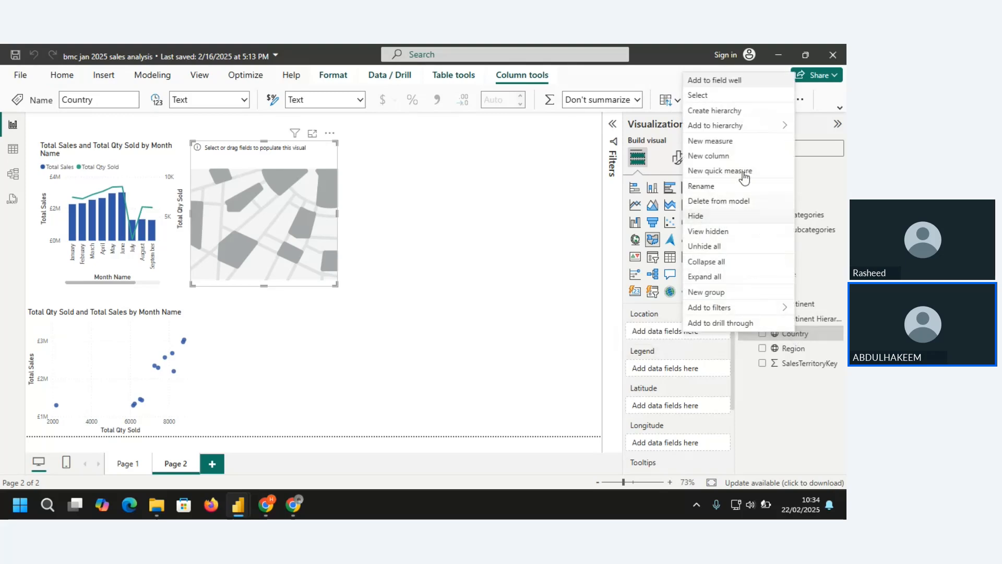
pyautogui.moveTo(733, 134)
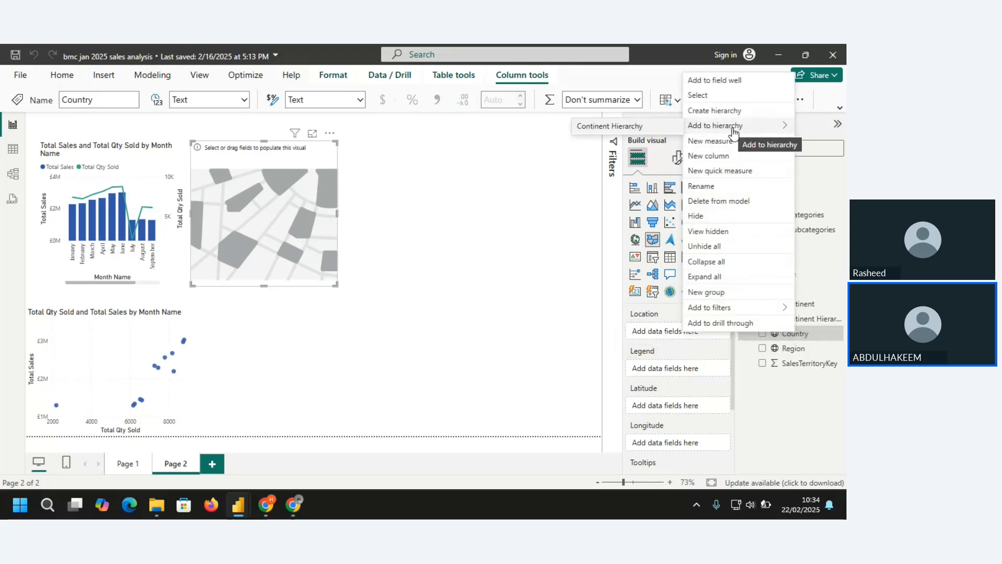
pyautogui.click(604, 131)
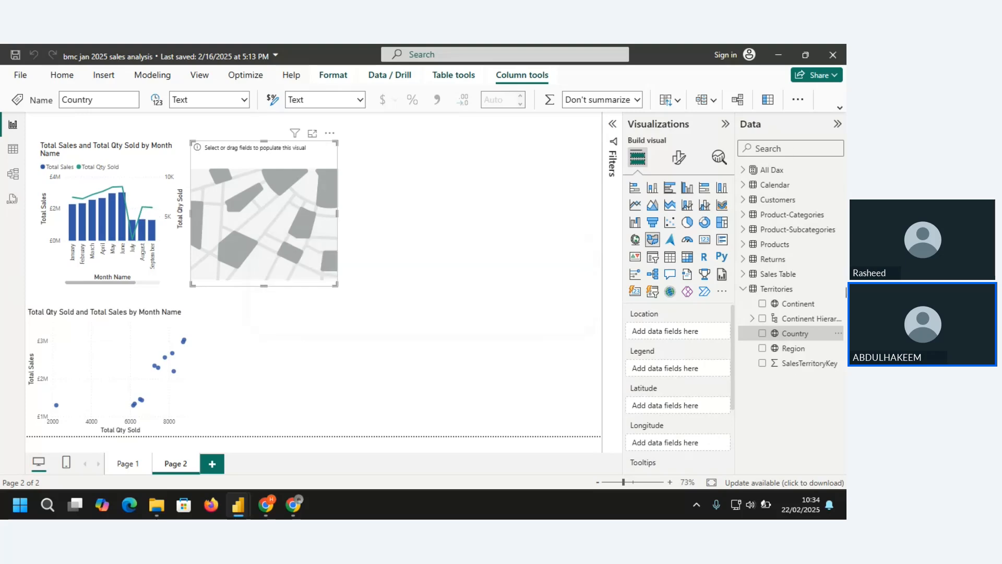
pyautogui.click(753, 320)
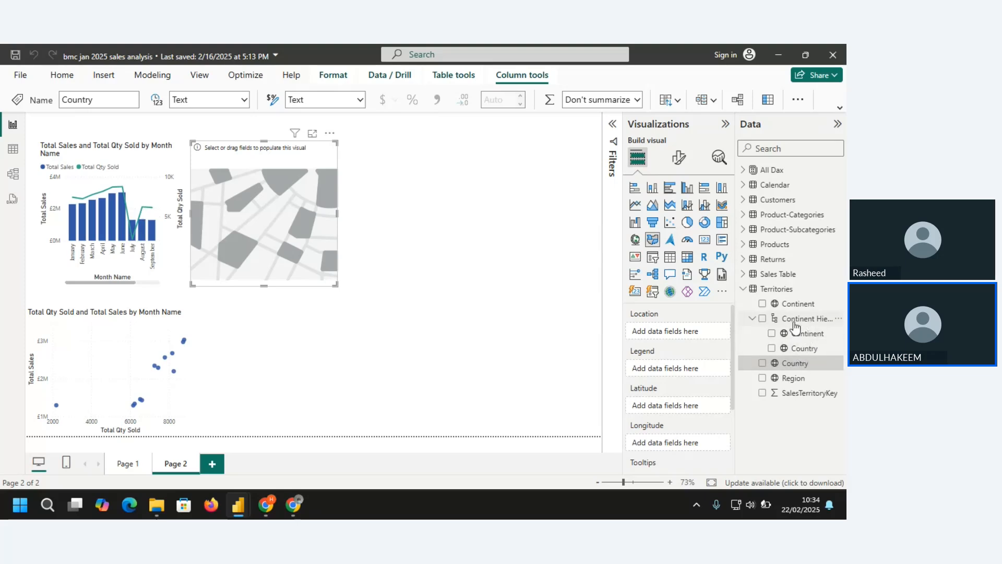
# Add the Region field to the Continent Hierarchy below Country and collapse the hierarchy.
pyautogui.click(793, 379)
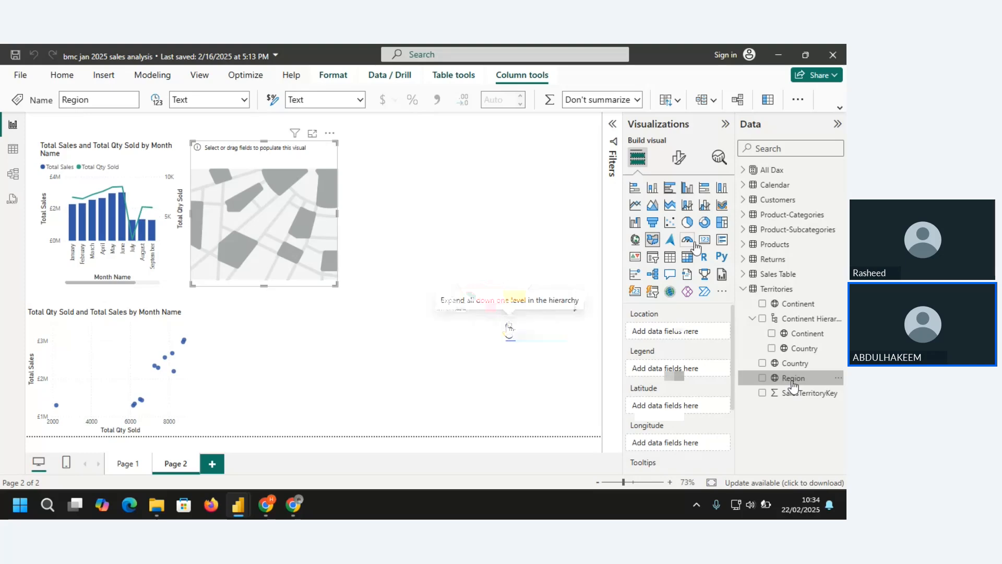
pyautogui.rightClick(792, 382)
pyautogui.moveTo(715, 177)
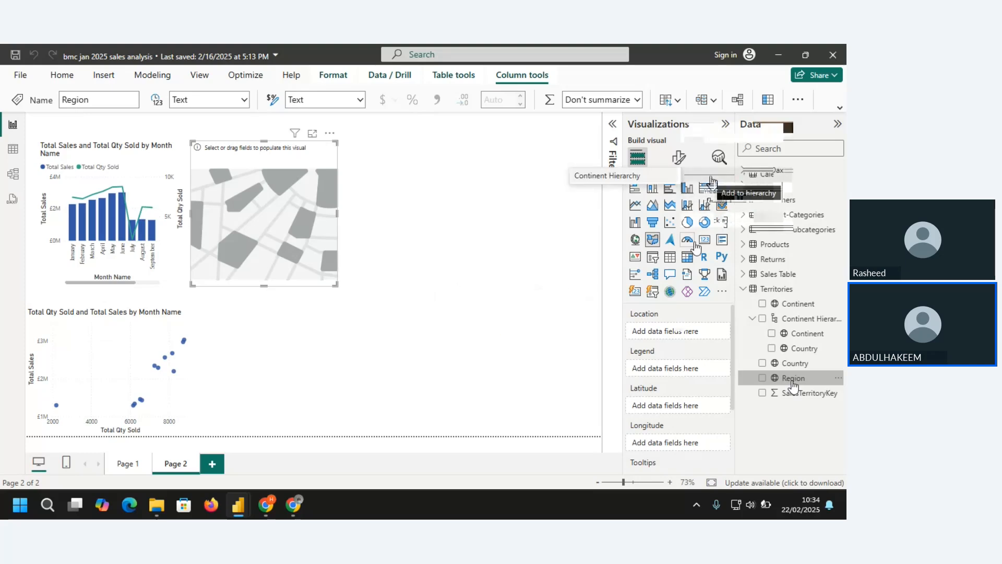
pyautogui.click(606, 177)
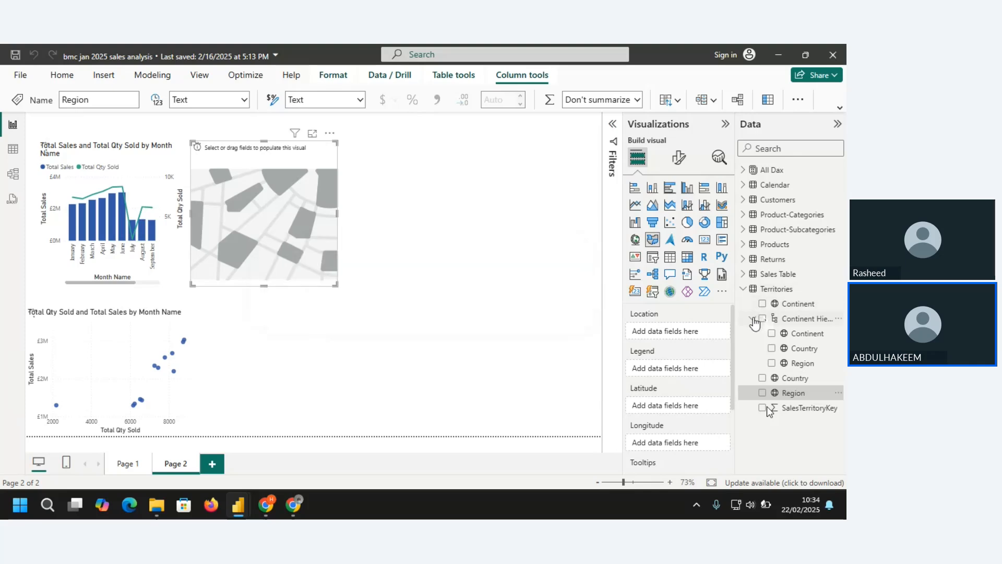
pyautogui.click(752, 319)
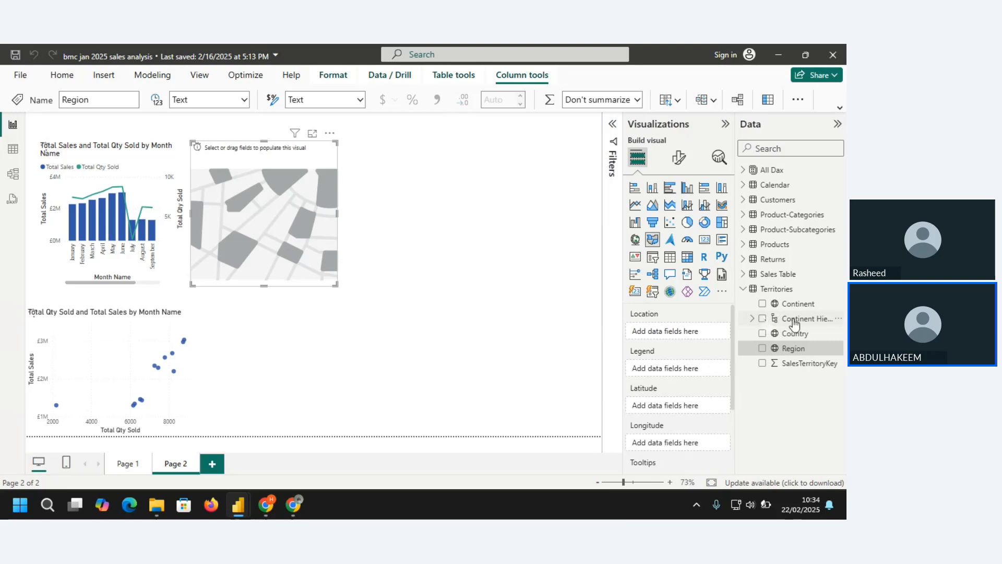
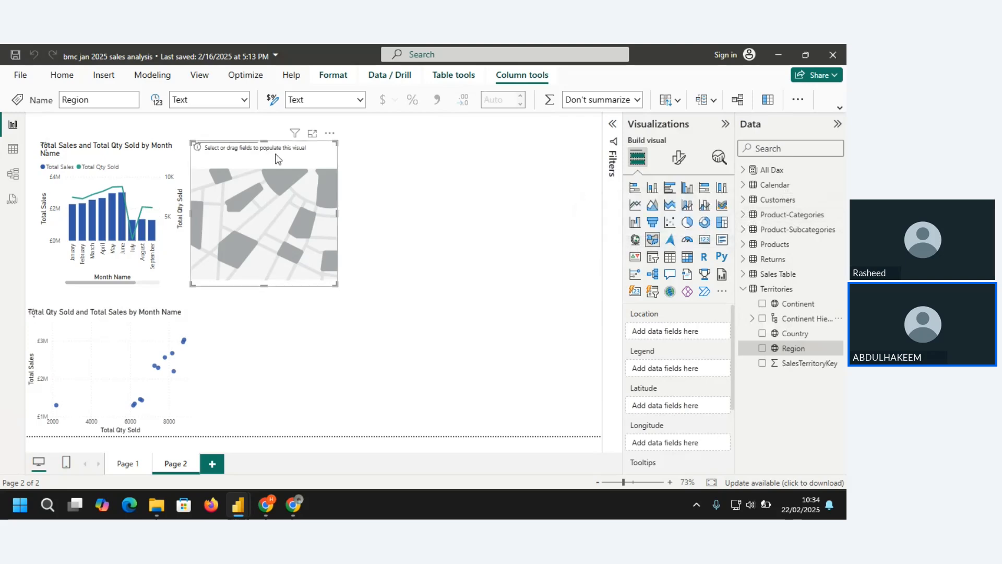
# Populate the filled map with the Continent Hierarchy and the Total Sales measure, and enlarge the map slightly.
pyautogui.click(763, 319)
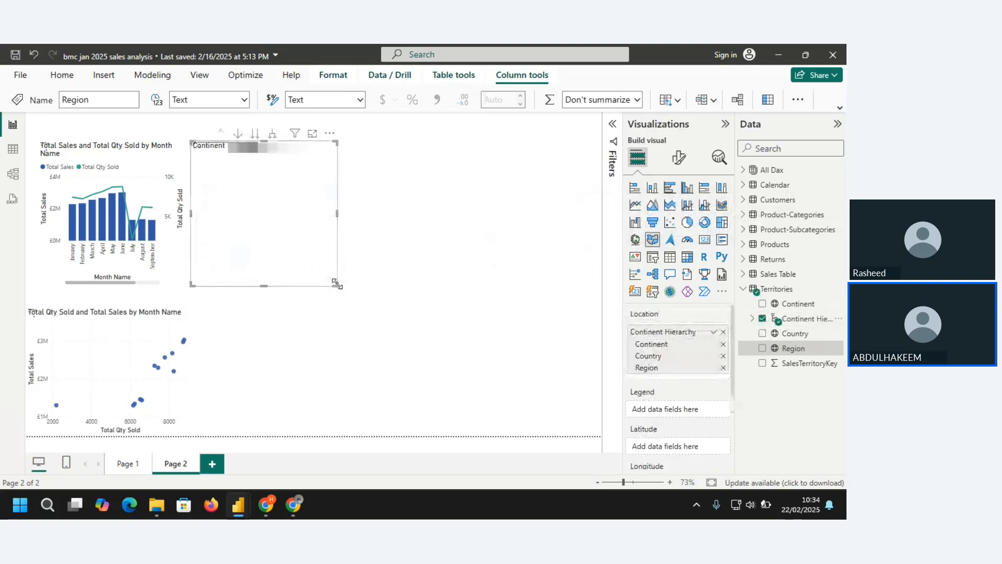
pyautogui.moveTo(337, 285); pyautogui.dragTo(371, 299)
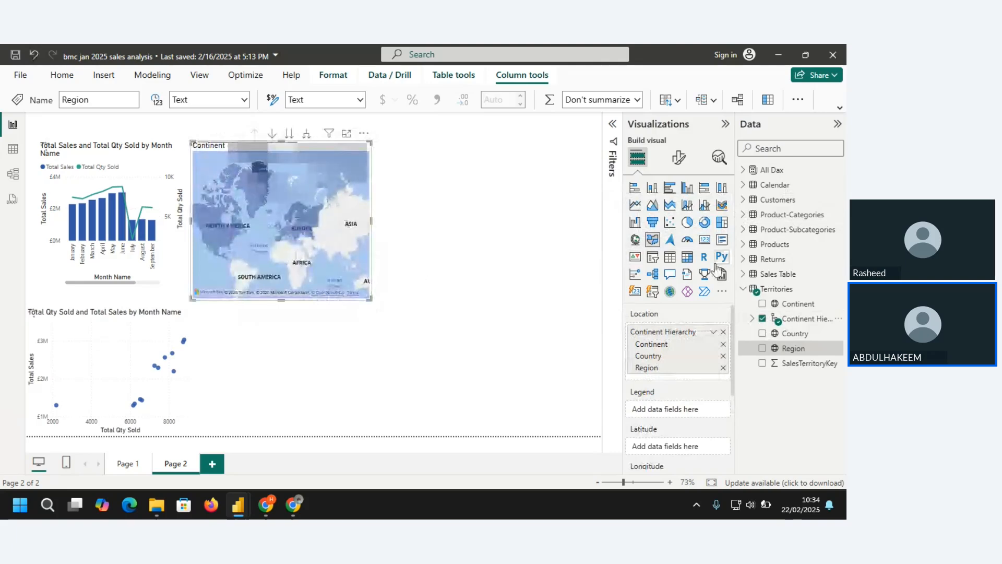
pyautogui.click(742, 175)
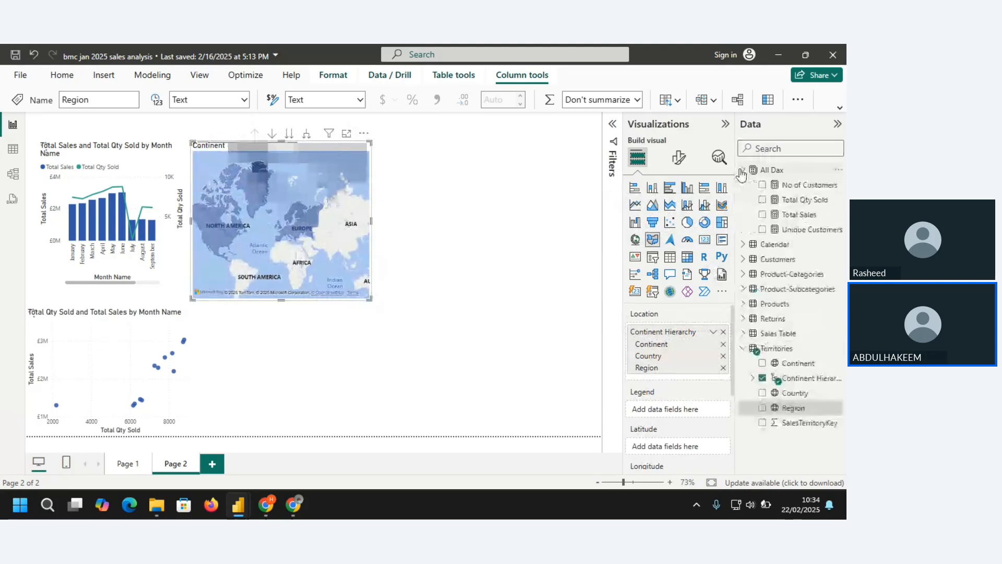
pyautogui.click(763, 214)
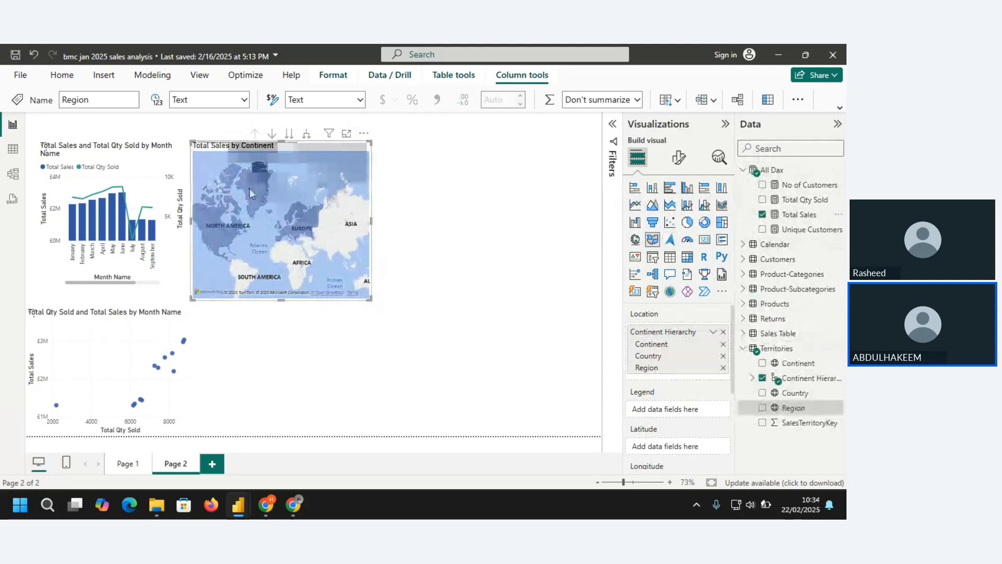
# Examine Total Sales by continent on the filled map in focus mode and return to the report.
pyautogui.click(346, 135)
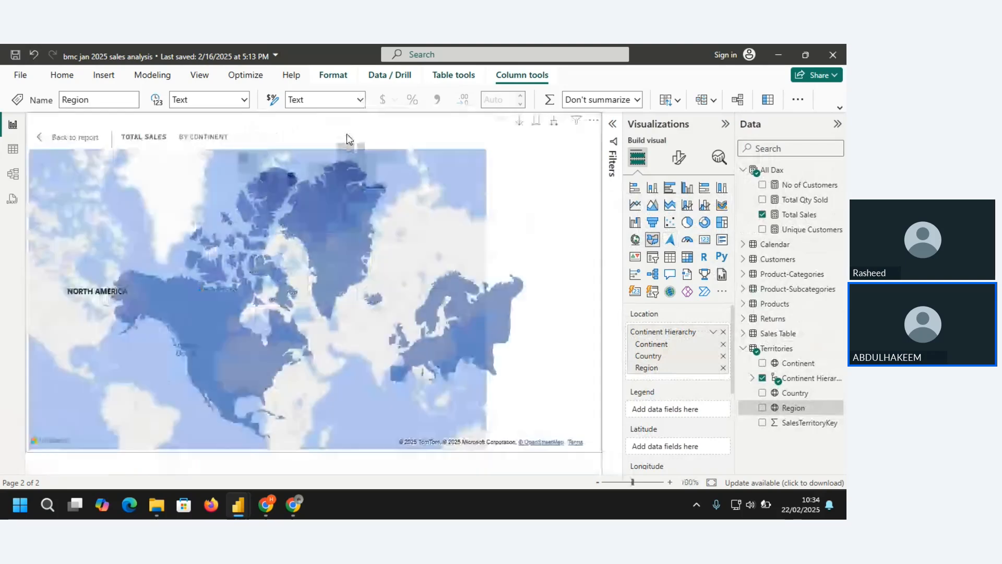
pyautogui.moveTo(252, 305)
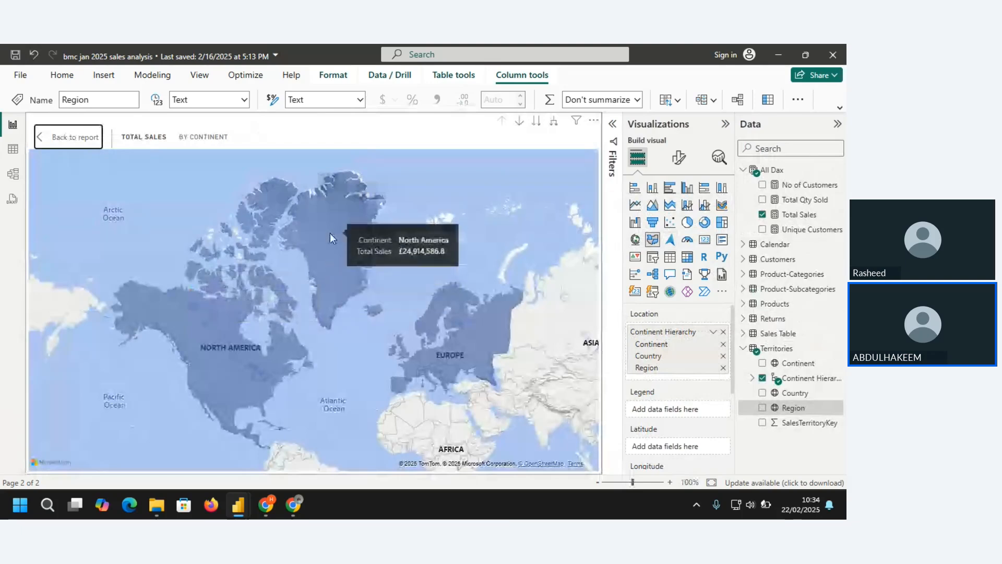
pyautogui.click(49, 136)
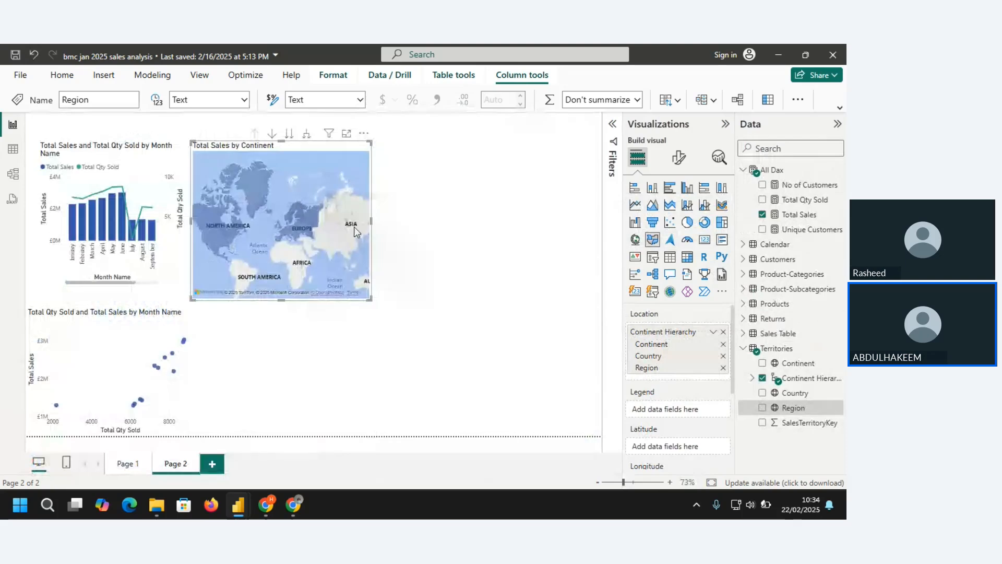
# Convert the filled map to the bubble Map visual and inspect the Total Sales of the continent bubbles.
pyautogui.click(635, 245)
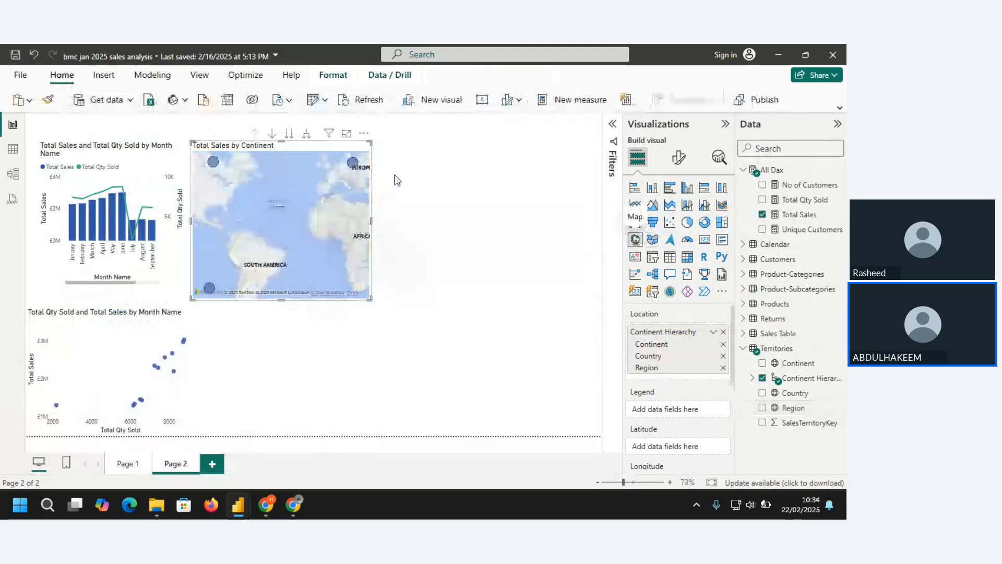
pyautogui.moveTo(355, 168)
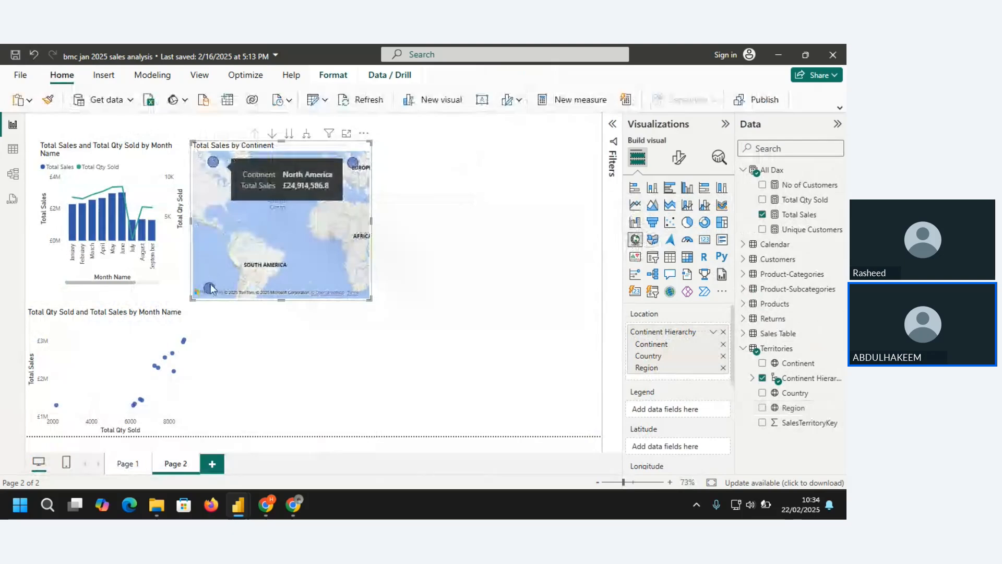
pyautogui.moveTo(218, 171)
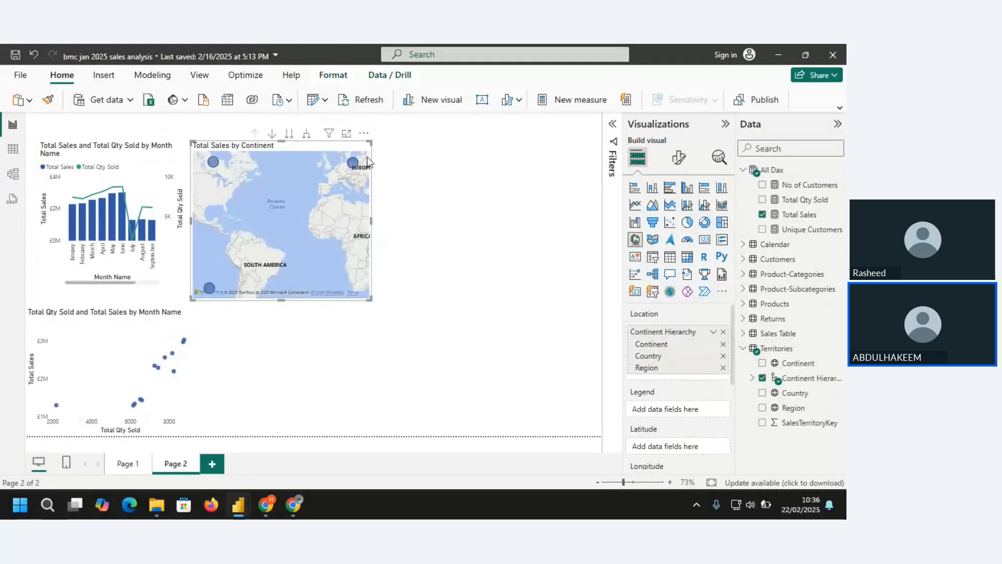
# Move the Territories table slightly lower in the model diagram and return to the report.
pyautogui.click(13, 177)
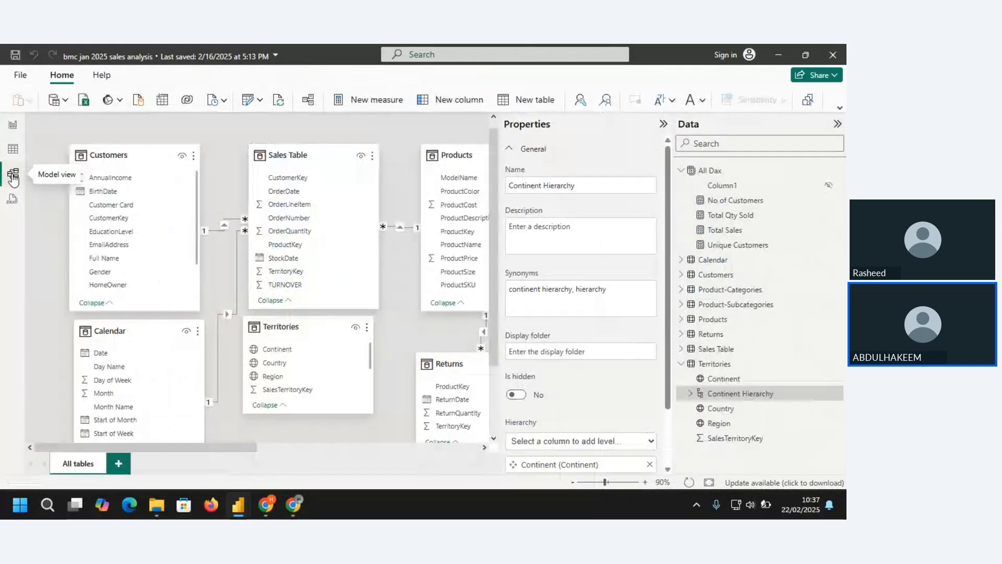
pyautogui.moveTo(316, 332); pyautogui.dragTo(323, 354)
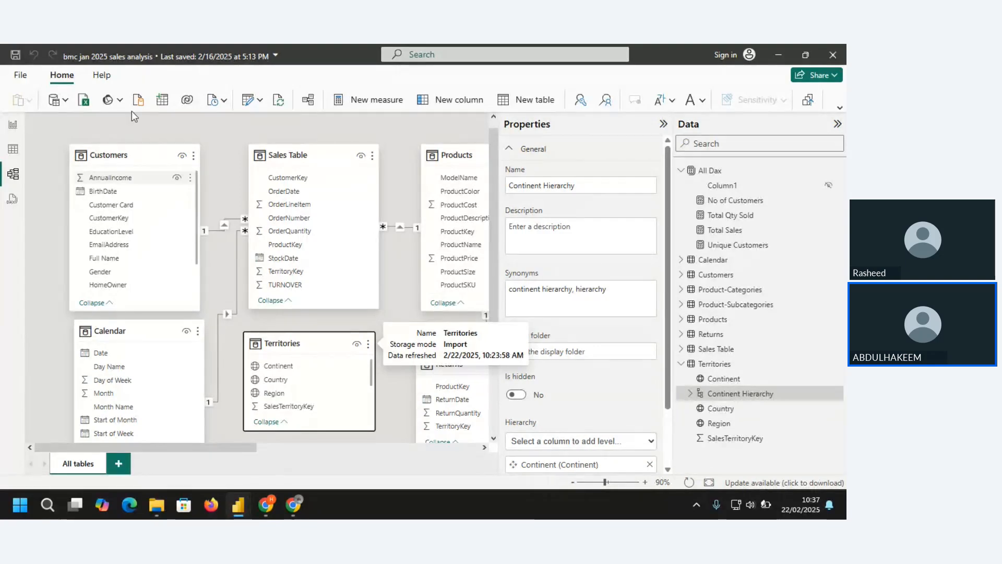
pyautogui.click(12, 126)
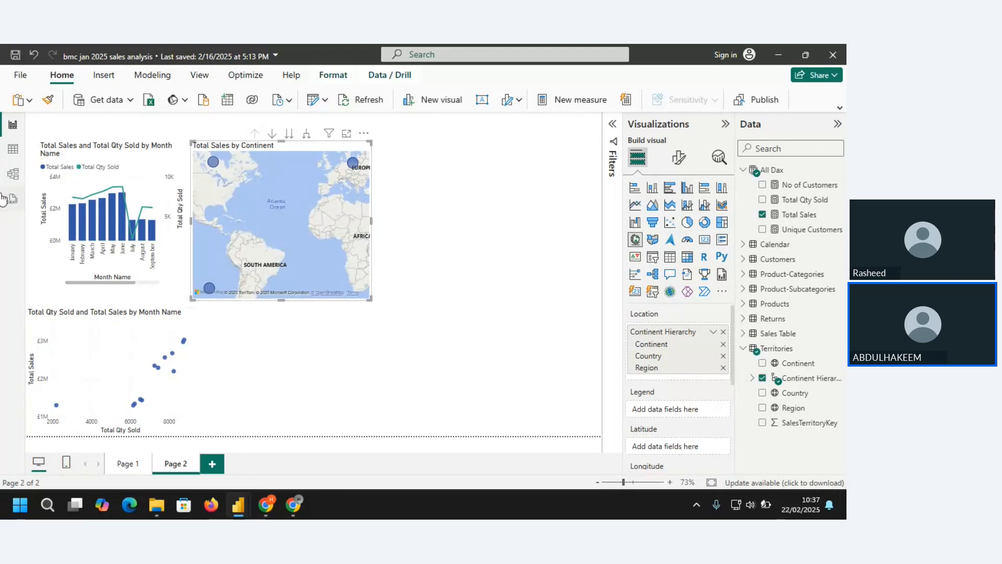
# Create a relationship between SalesTerritoryKey in Territories and TerritoryKey in Sales Table, and return to the report.
pyautogui.click(13, 174)
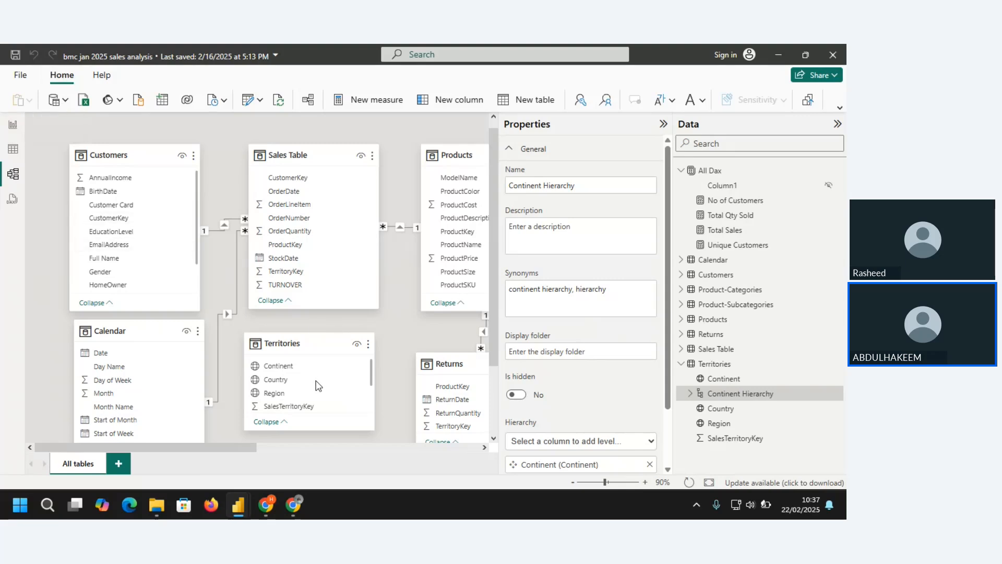
pyautogui.moveTo(284, 406); pyautogui.dragTo(298, 271)
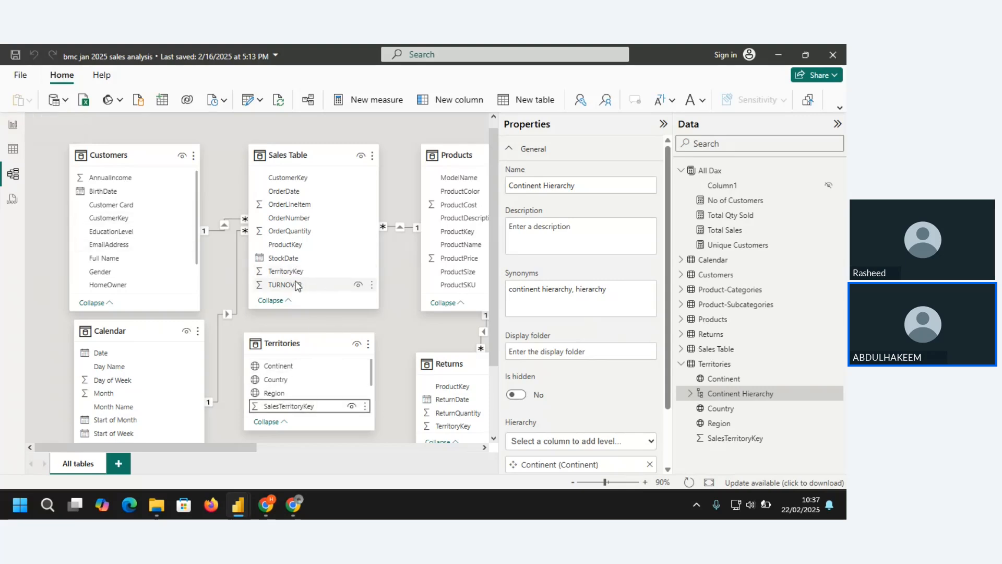
pyautogui.moveTo(301, 407); pyautogui.dragTo(305, 275)
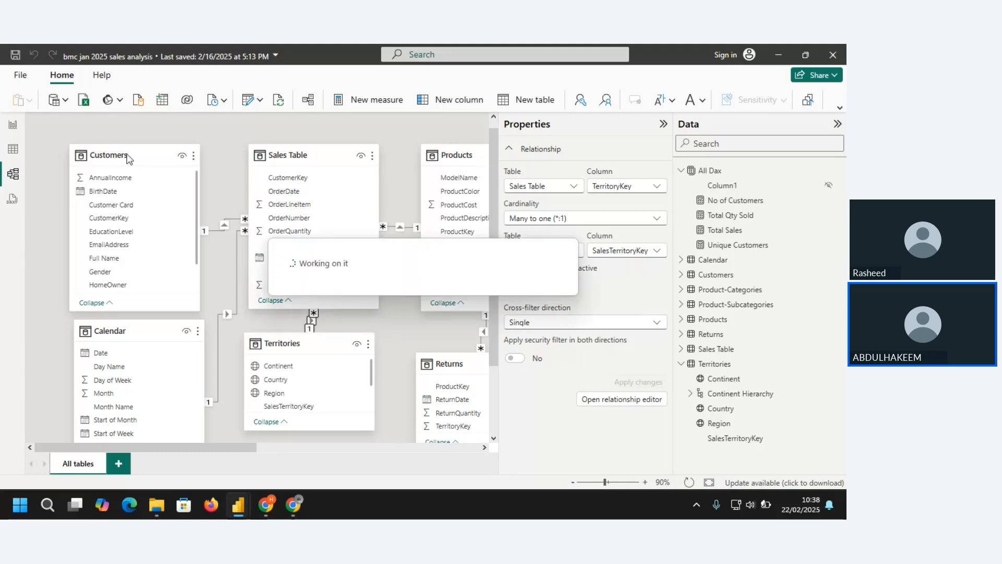
pyautogui.click(13, 125)
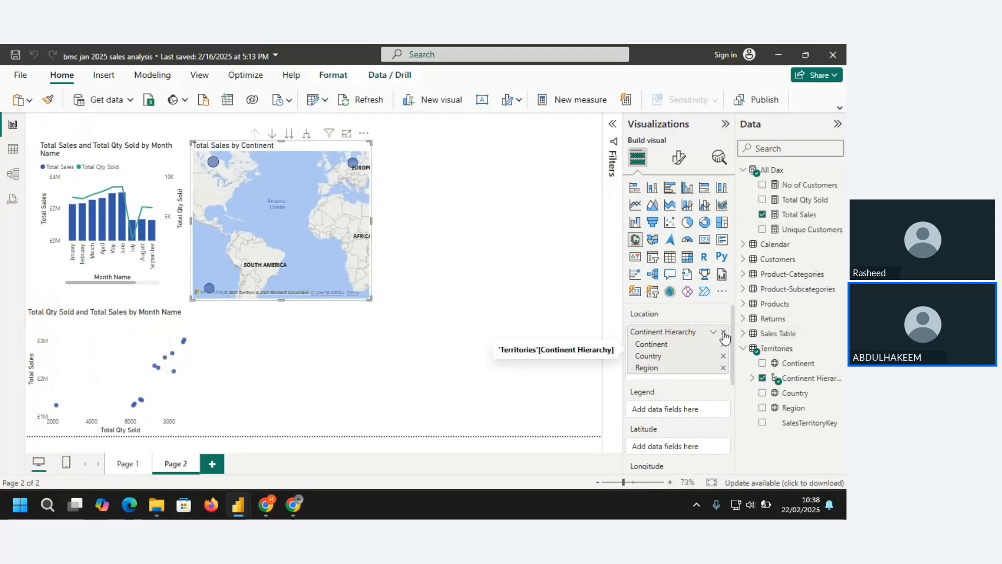
# Remove the Continent Hierarchy from the map's location and add it back.
pyautogui.click(723, 332)
pyautogui.moveTo(794, 379); pyautogui.dragTo(768, 376)
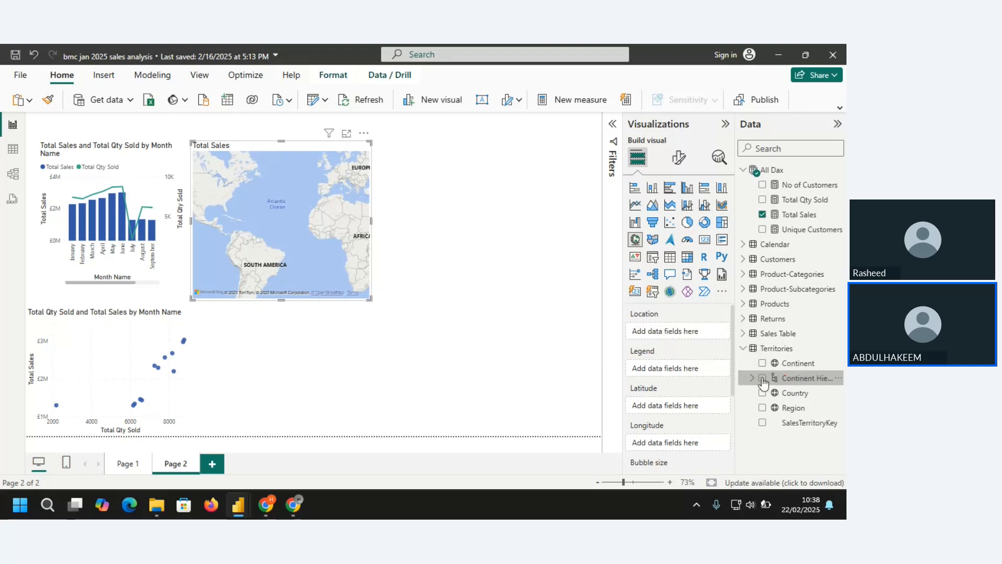
pyautogui.click(763, 378)
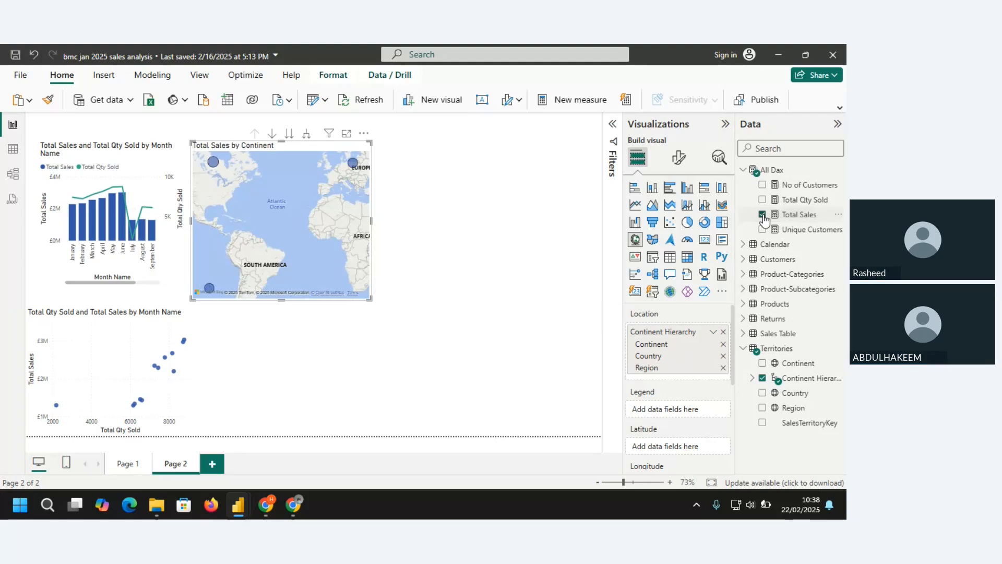
# Cross-filter the page's charts by the North America bubble on the map and clear the selection again.
pyautogui.click(214, 166)
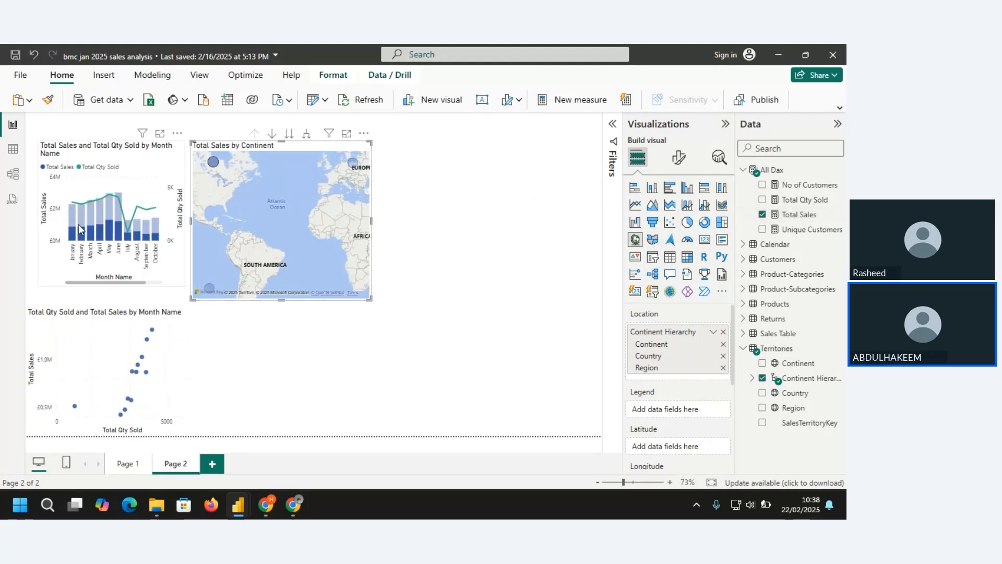
pyautogui.click(282, 238)
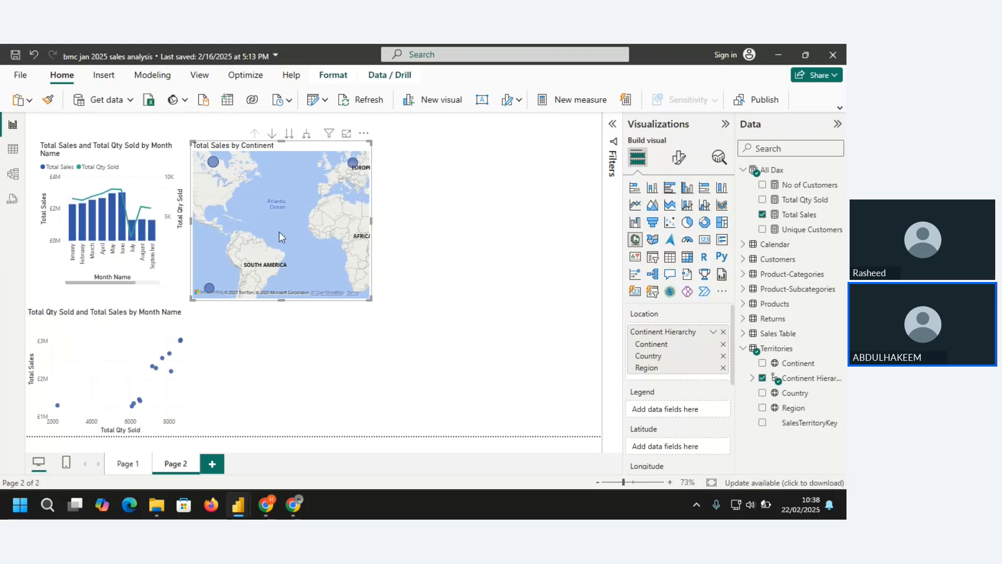
# Move the Territories table slightly lower beneath Sales Table in the model diagram and return to the report.
pyautogui.click(13, 176)
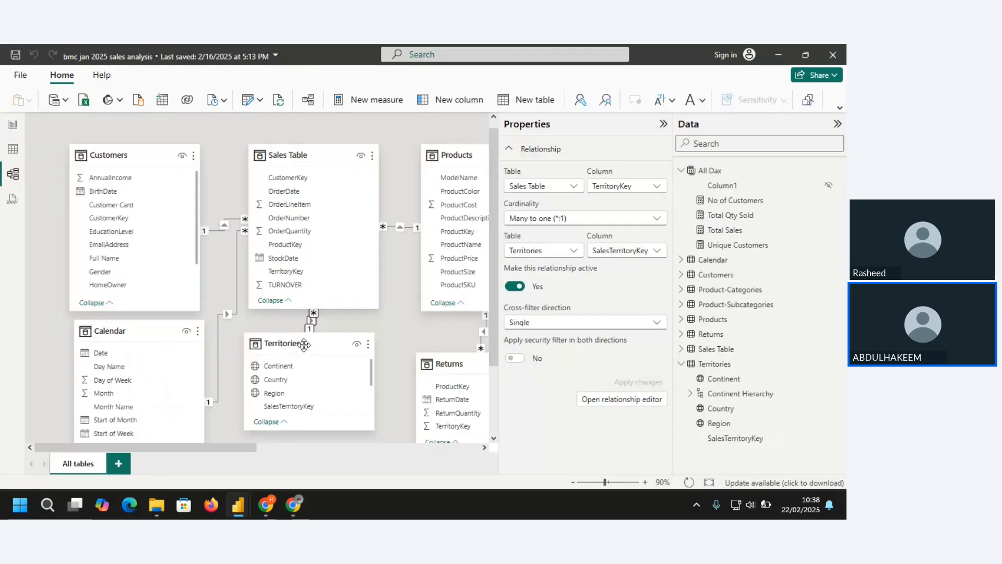
pyautogui.moveTo(312, 384); pyautogui.dragTo(312, 379)
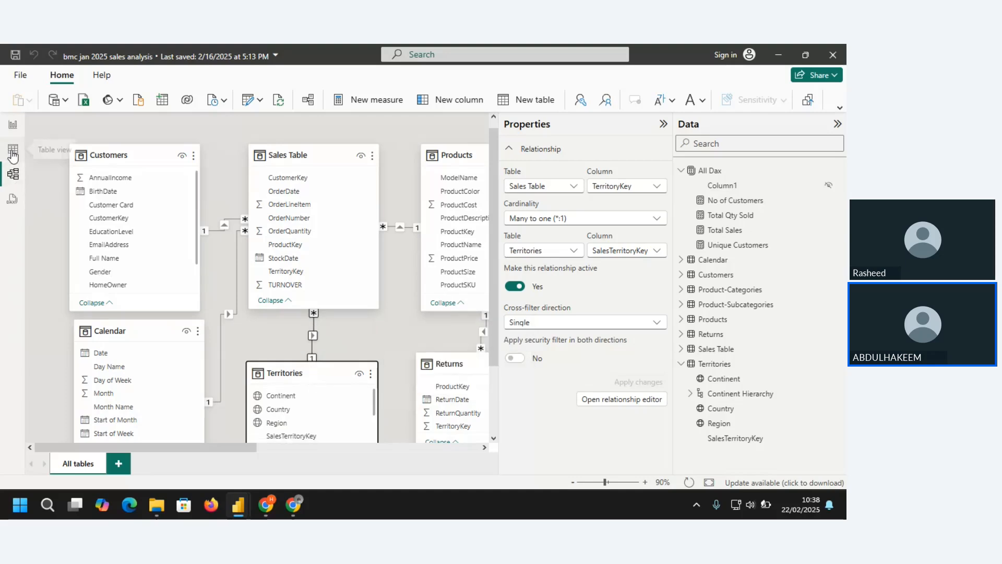
pyautogui.click(13, 125)
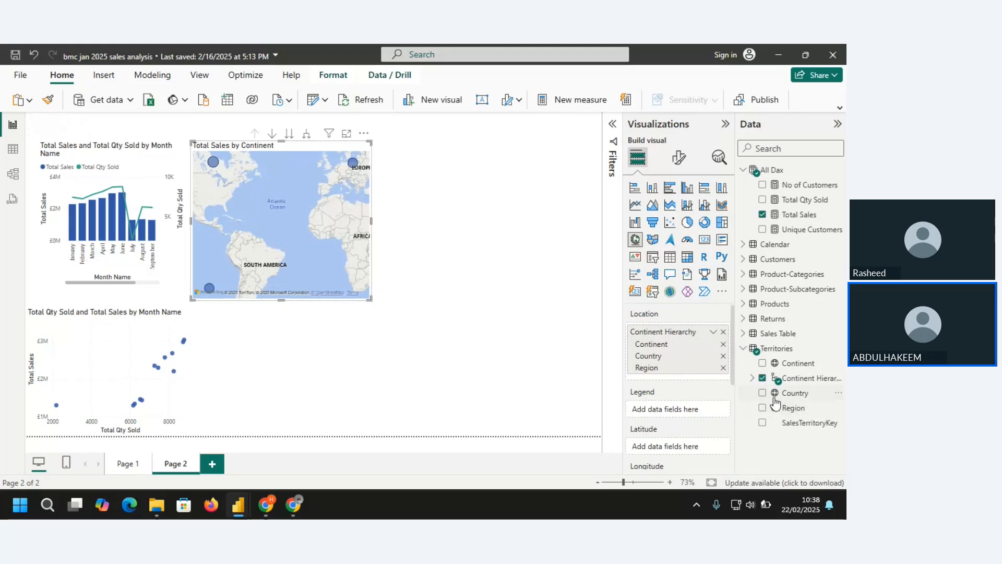
# Expand the map to the country level, open it in focus mode, and inspect the countries' Total Sales.
pyautogui.click(306, 134)
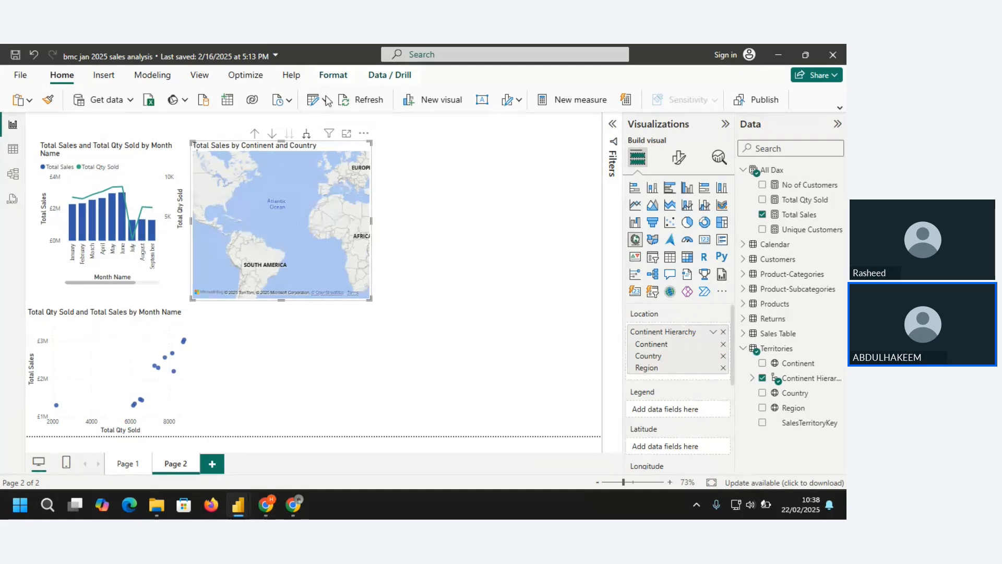
pyautogui.click(346, 134)
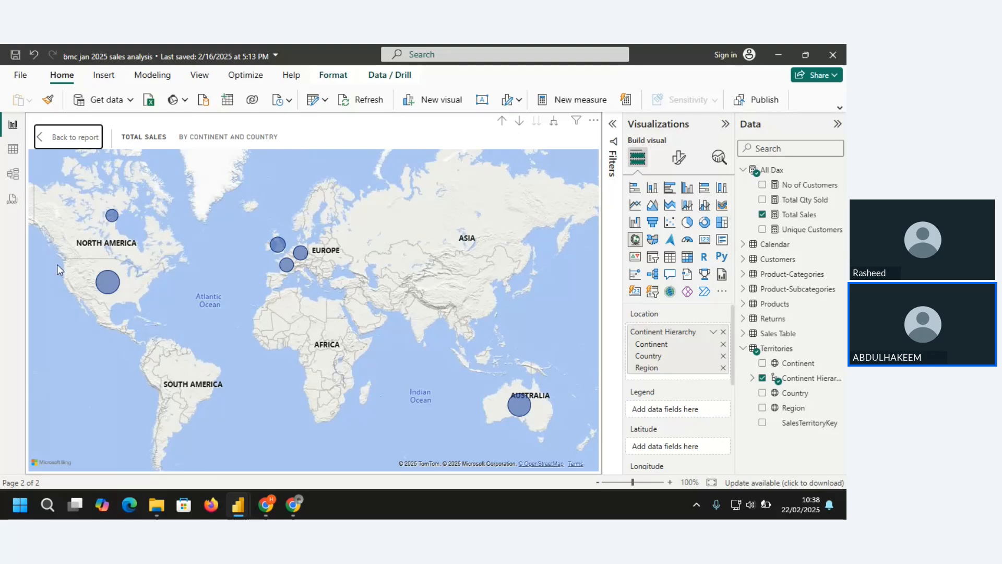
pyautogui.moveTo(115, 280)
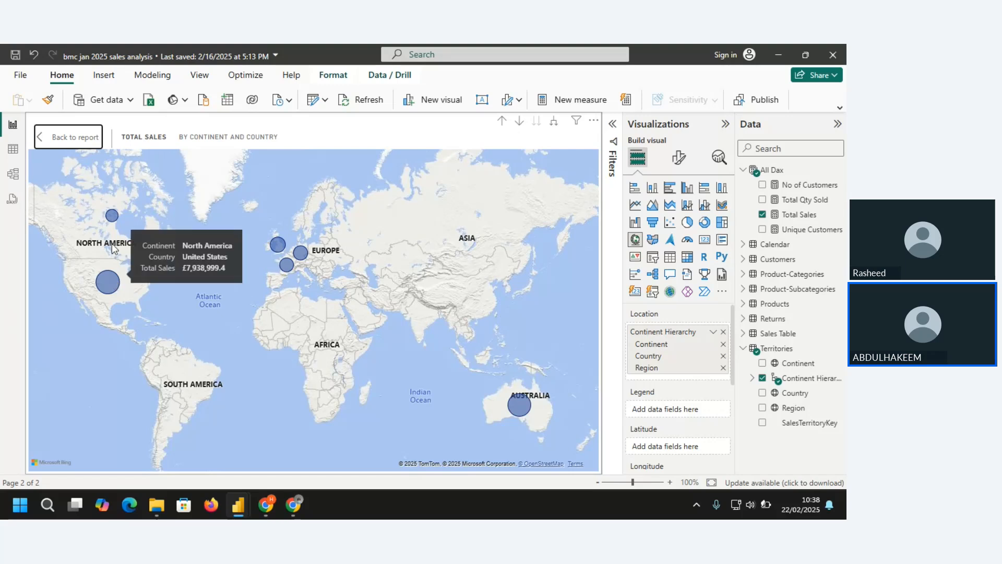
pyautogui.moveTo(111, 215)
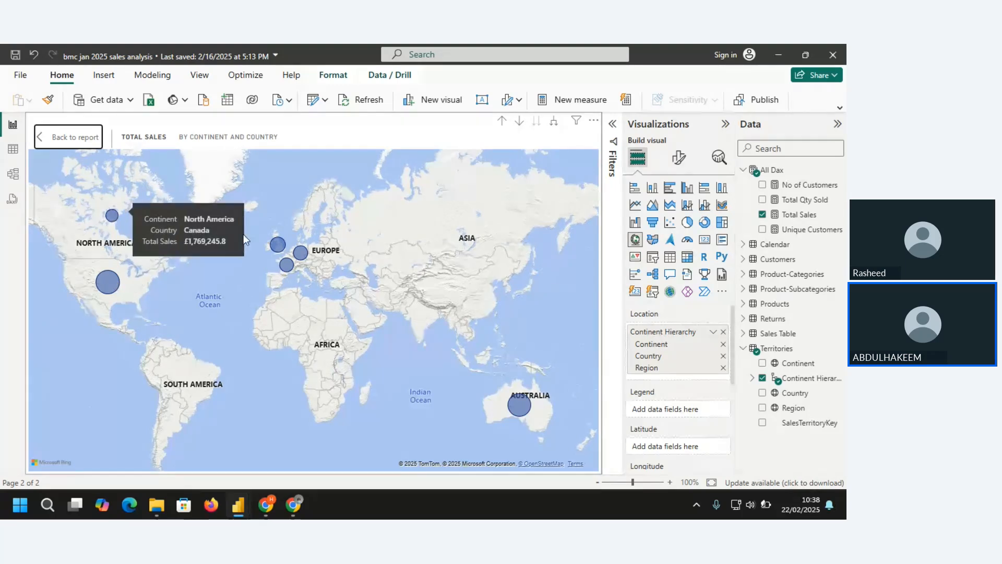
pyautogui.moveTo(286, 249)
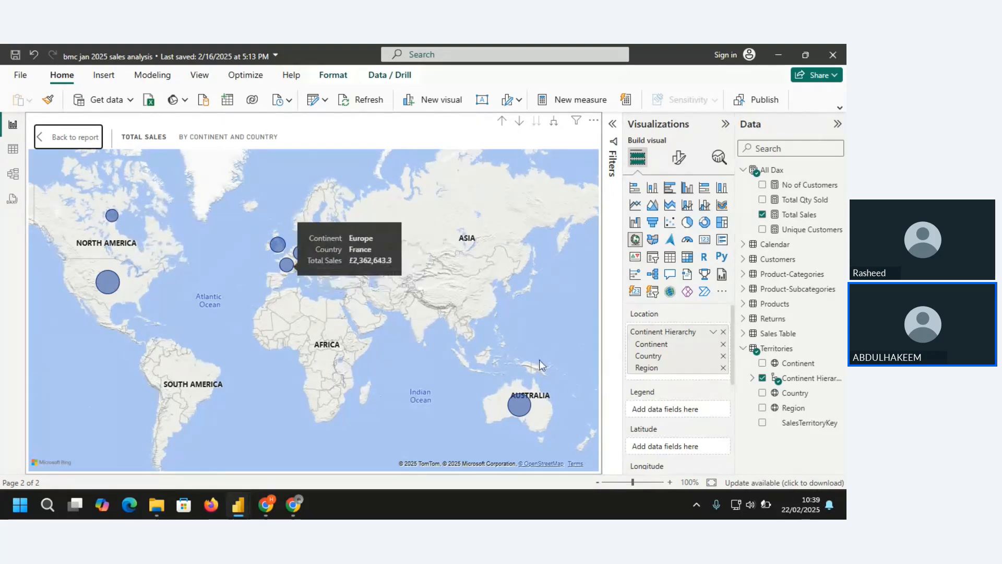
pyautogui.moveTo(520, 407)
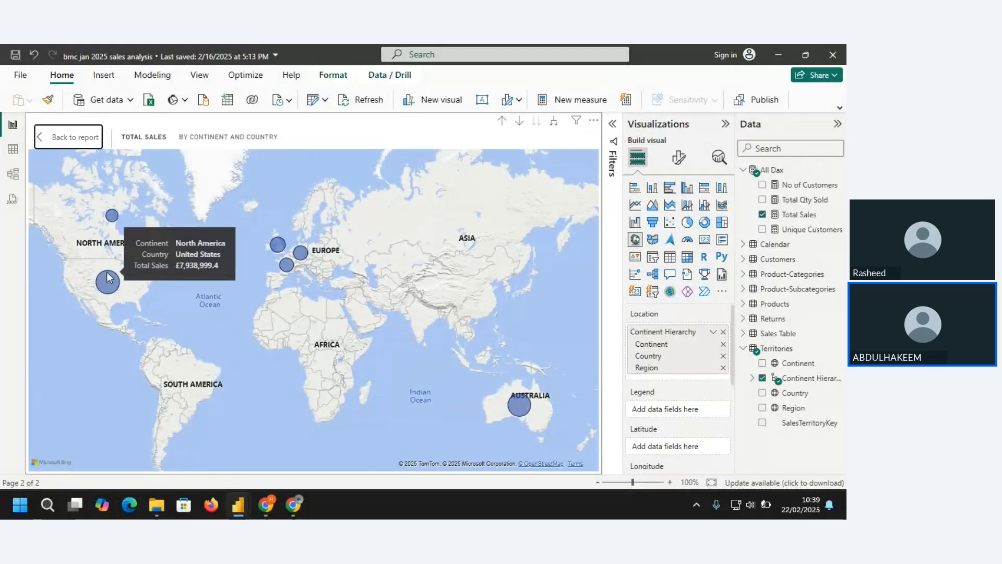
# Expand the map to the region level and remove Region from its location hierarchy.
pyautogui.click(555, 128)
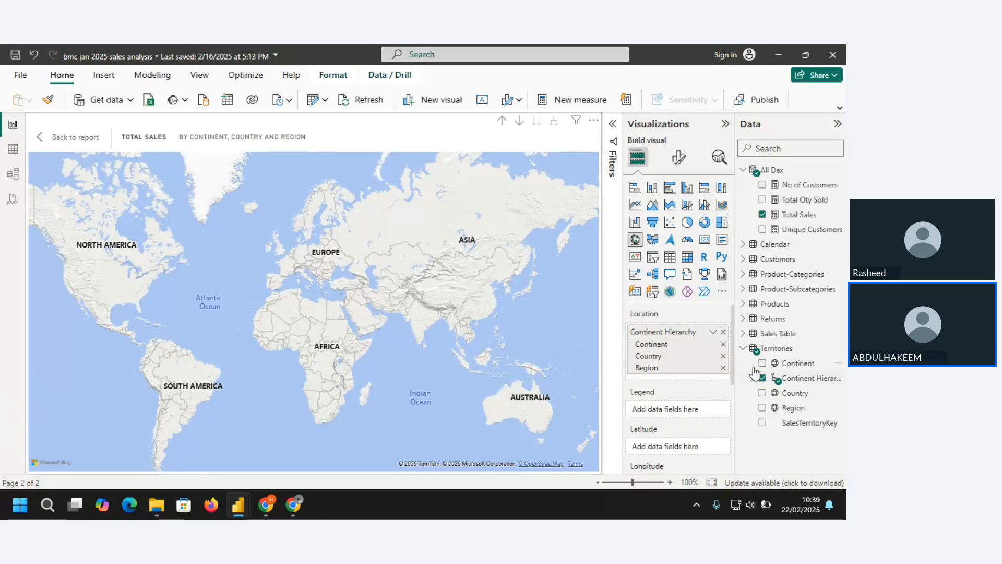
pyautogui.click(723, 368)
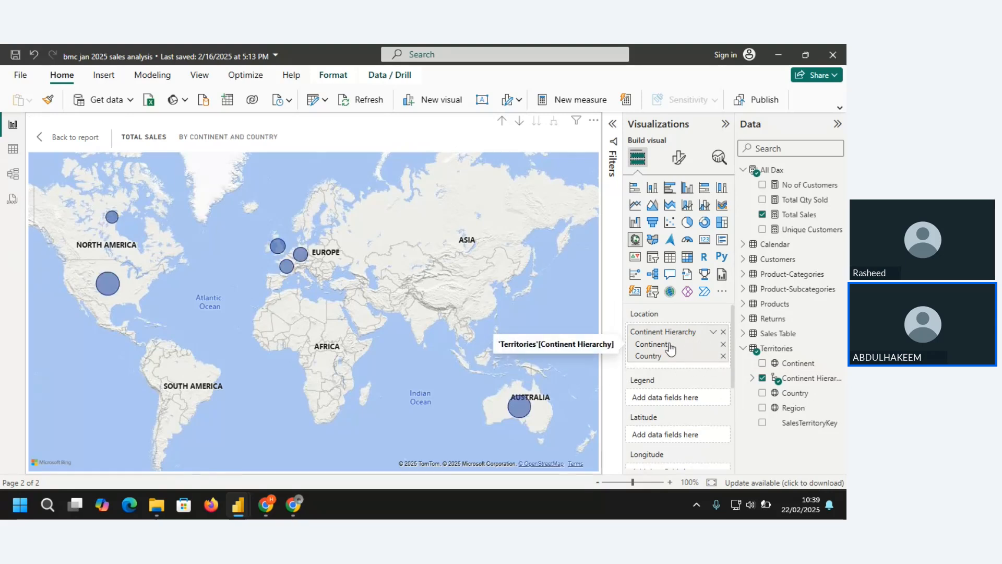
# Drill the map up to the continent level, inspect the bubbles' Total Sales, and return to the report page.
pyautogui.click(502, 122)
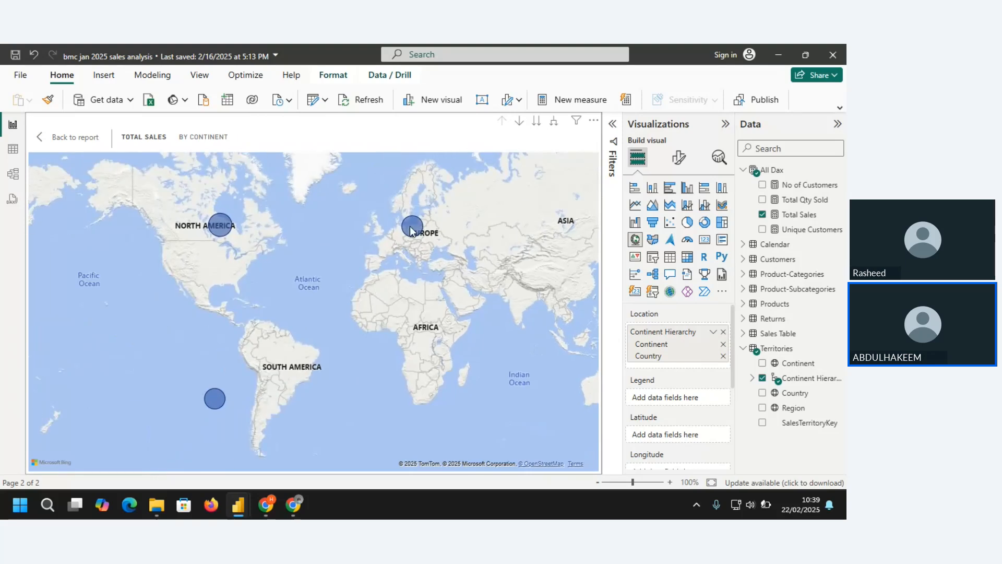
pyautogui.moveTo(412, 229)
pyautogui.moveTo(221, 229)
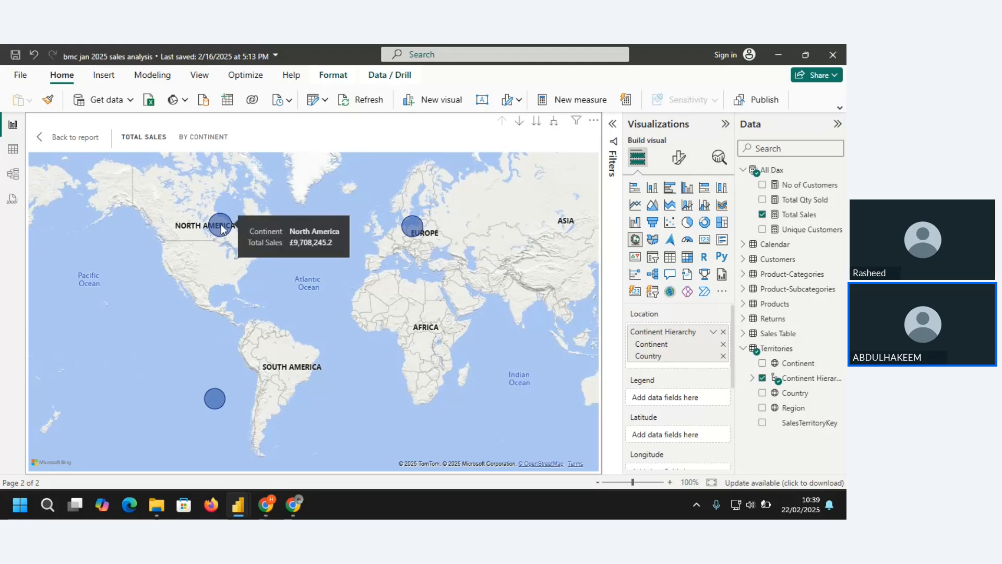
pyautogui.moveTo(218, 399)
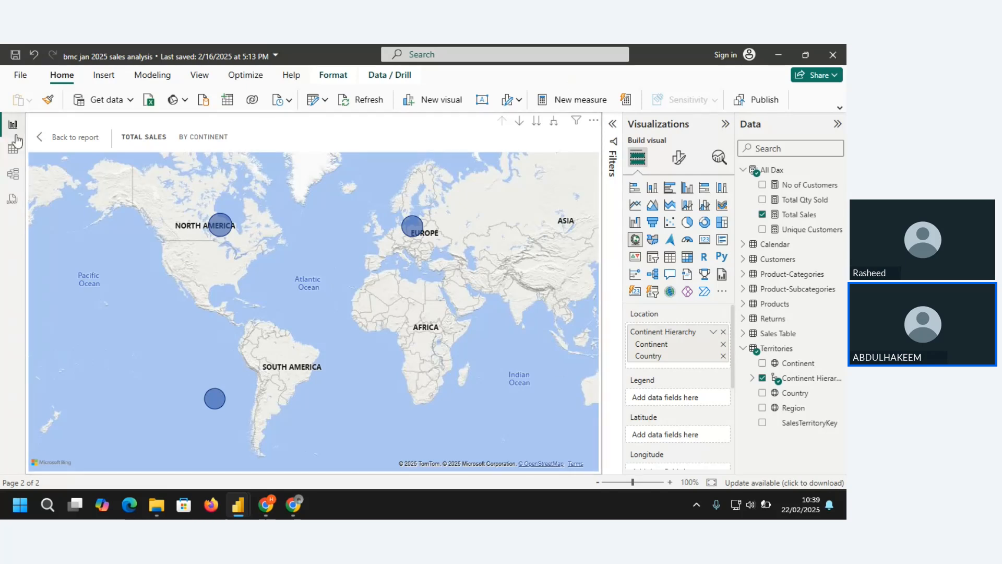
pyautogui.click(75, 137)
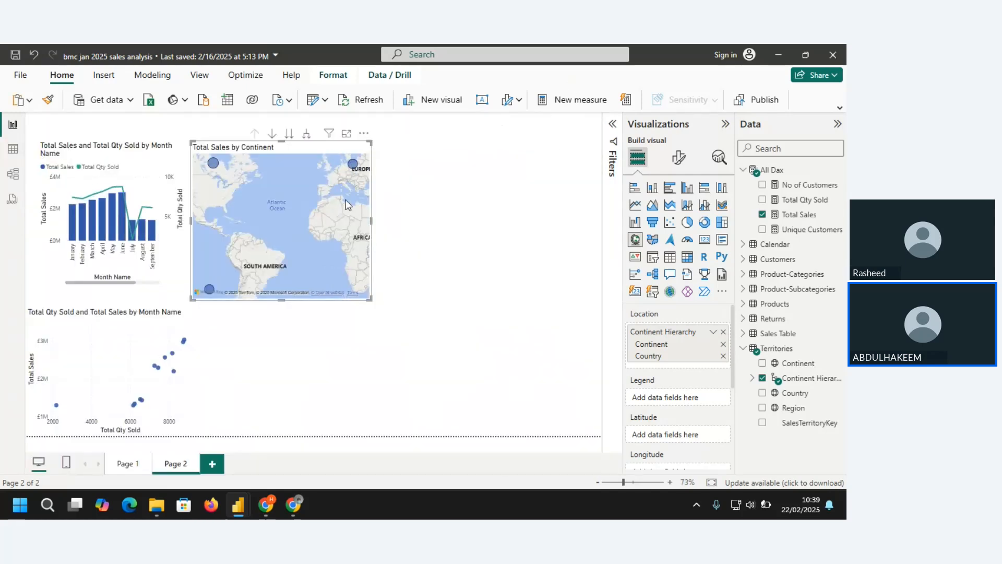
# Try the filled map for Total Sales by continent and switch back to the bubble Map visual.
pyautogui.click(653, 241)
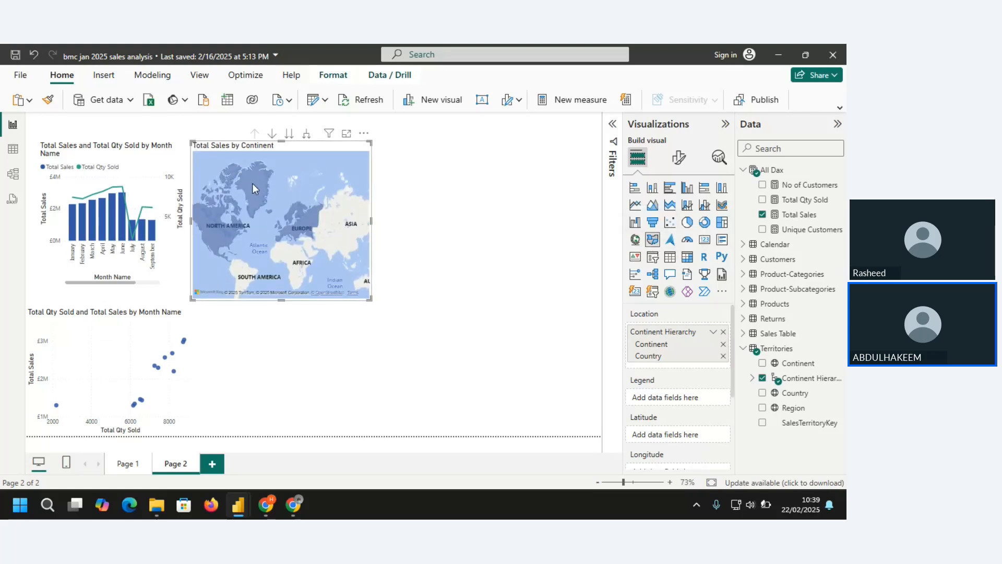
pyautogui.moveTo(252, 184)
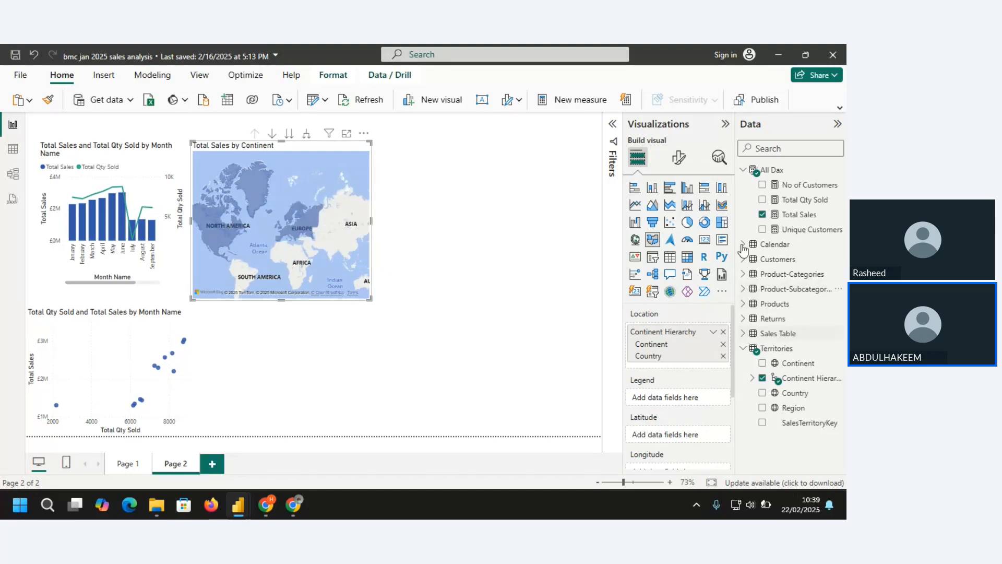
pyautogui.click(635, 239)
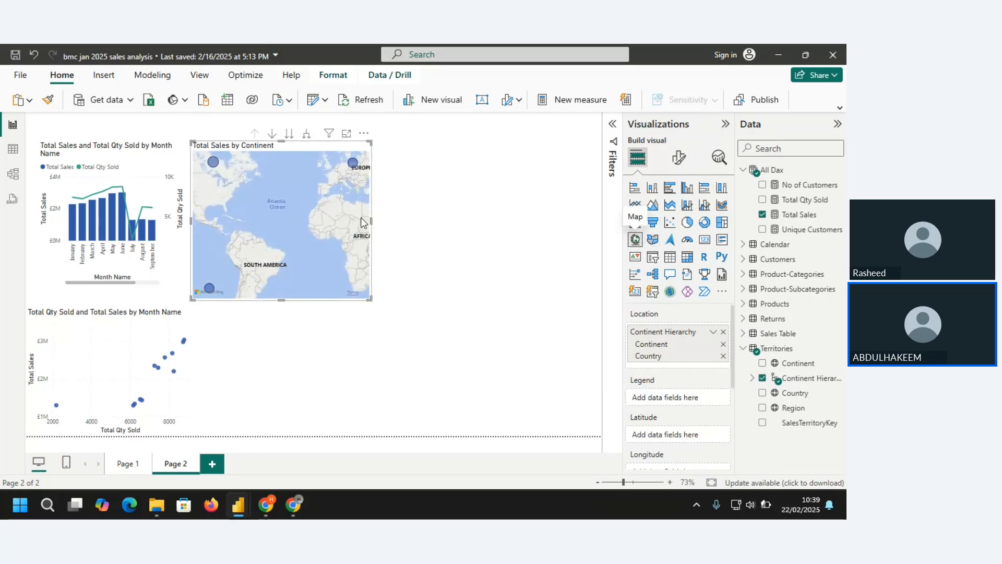
# Add a new matrix beside the map with ProductName as rows and Total Sales and Total Qty Sold as values.
pyautogui.click(364, 302)
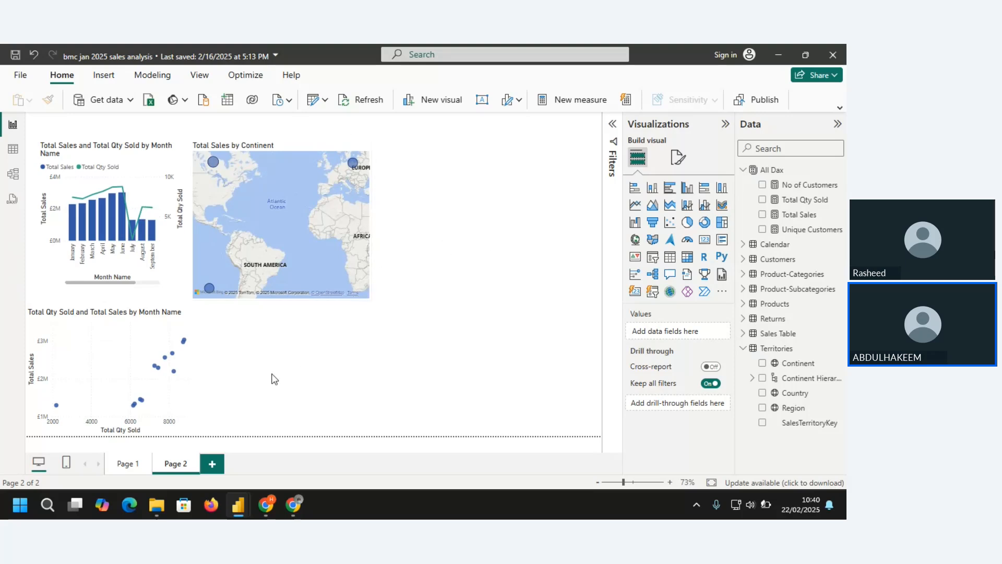
pyautogui.click(688, 258)
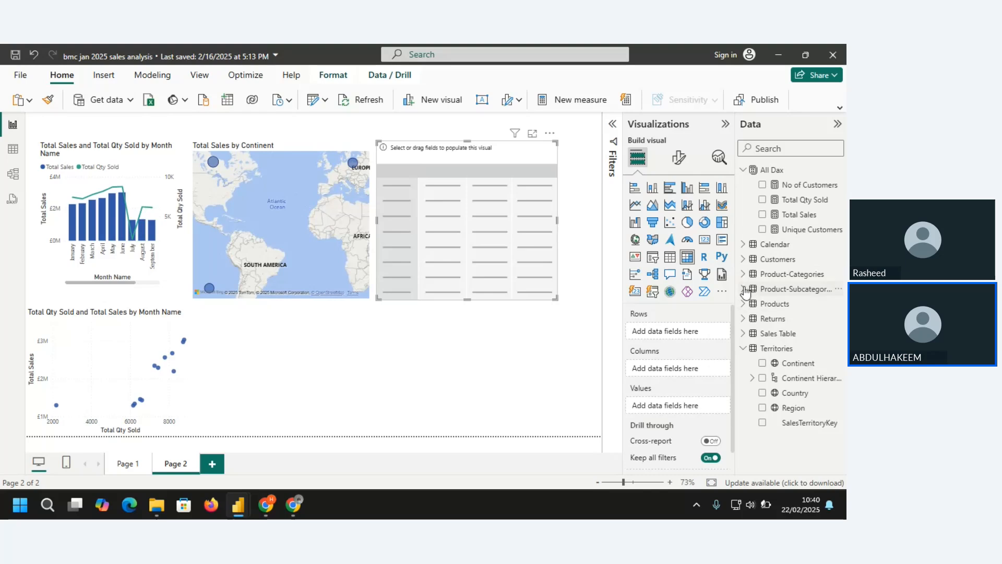
pyautogui.click(743, 304)
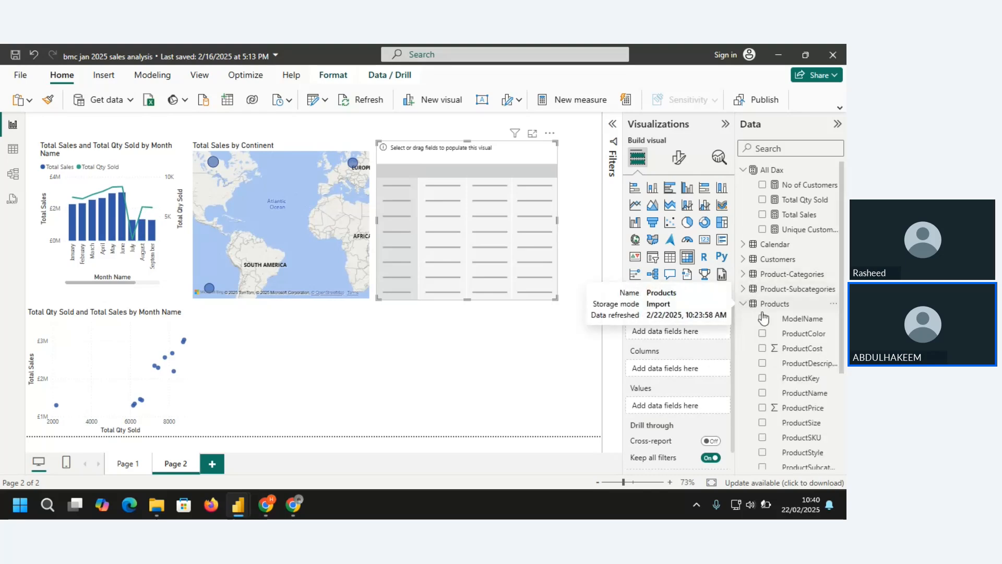
pyautogui.click(763, 394)
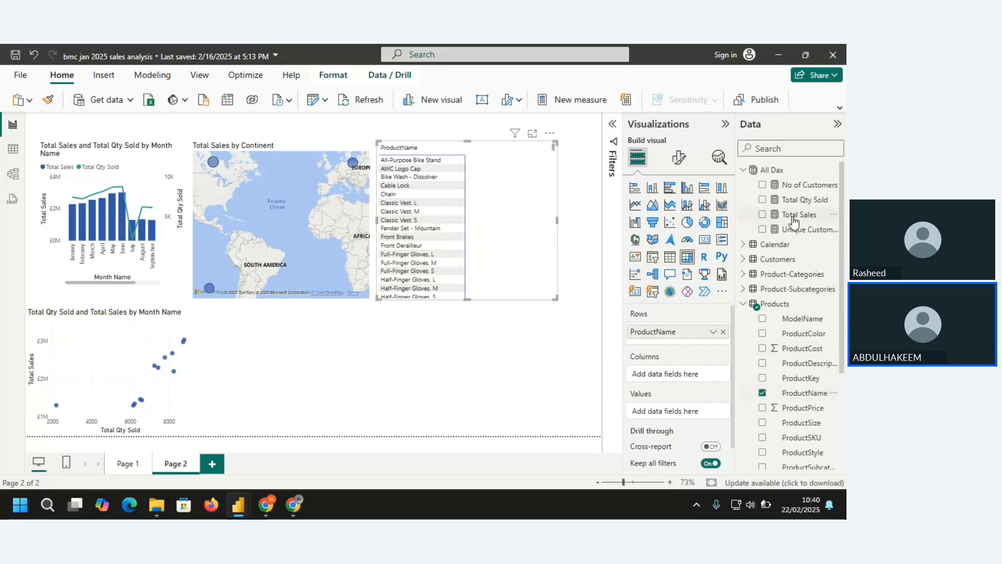
pyautogui.moveTo(794, 222); pyautogui.dragTo(692, 384)
pyautogui.click(763, 215)
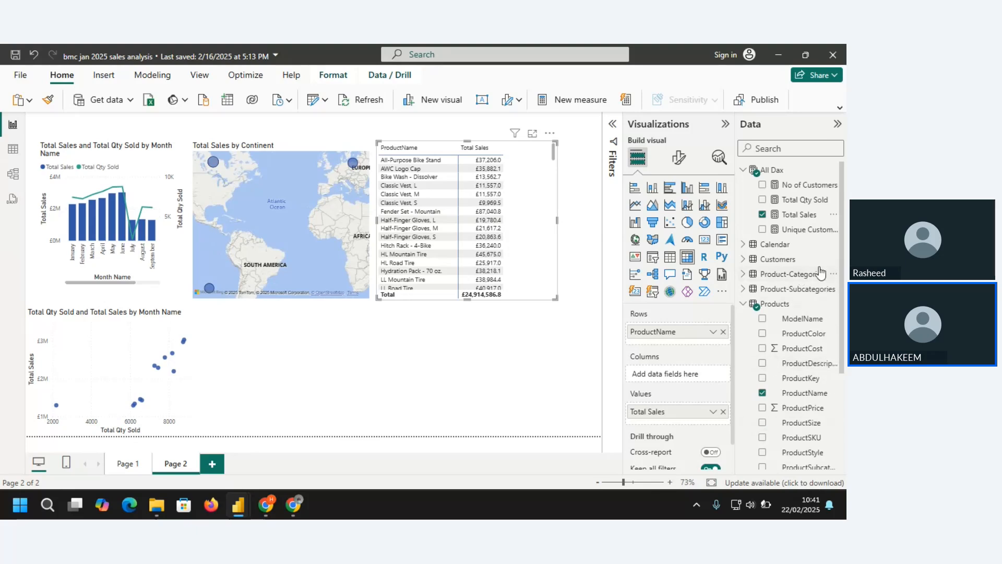
pyautogui.click(762, 201)
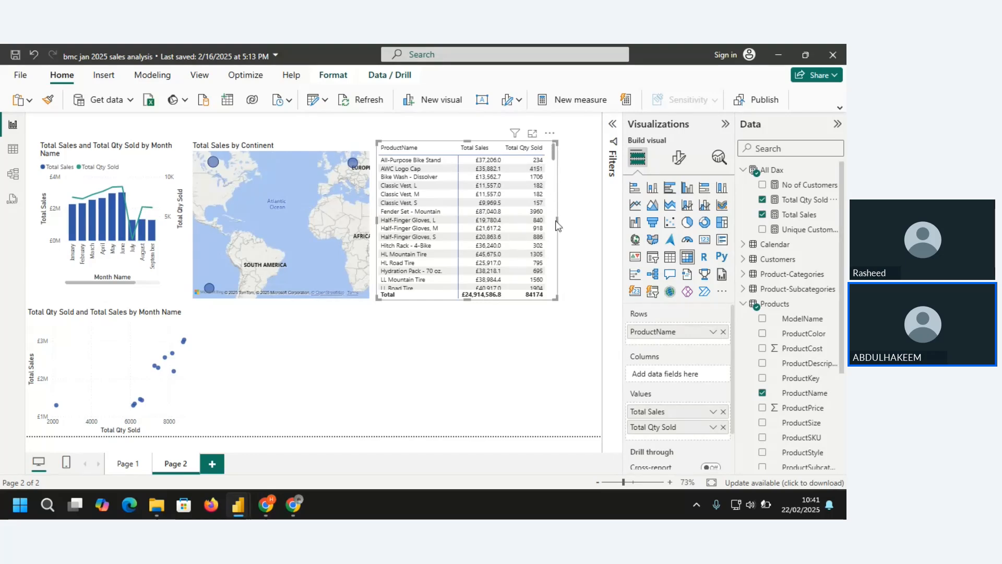
# Widen the product matrix towards the page's edge and sort it by Total Qty Sold in descending order.
pyautogui.moveTo(557, 221); pyautogui.dragTo(592, 220)
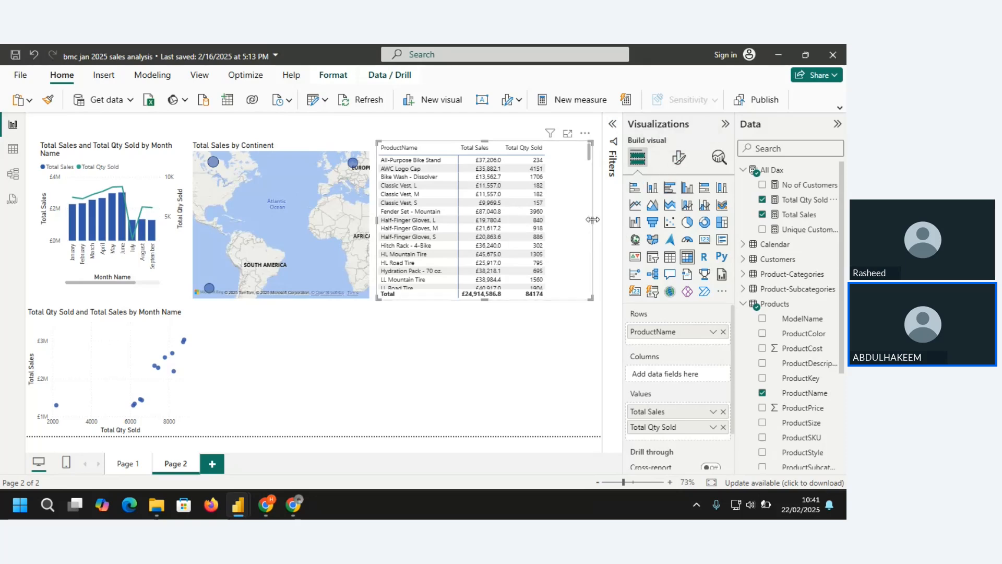
pyautogui.click(523, 148)
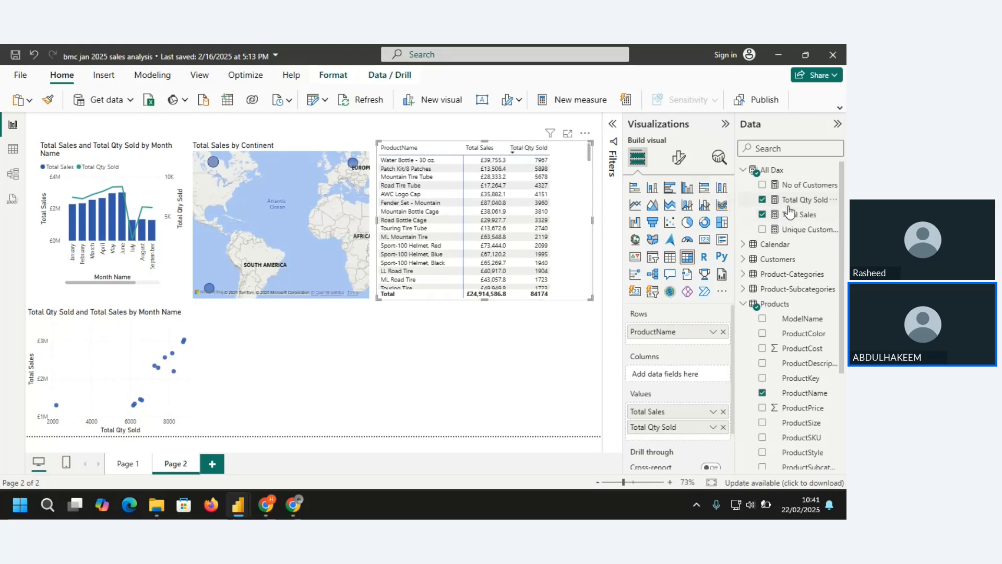
# Add Total Sales to the matrix a second time as percent of grand total, and sort descending by that column.
pyautogui.moveTo(791, 219); pyautogui.dragTo(687, 419)
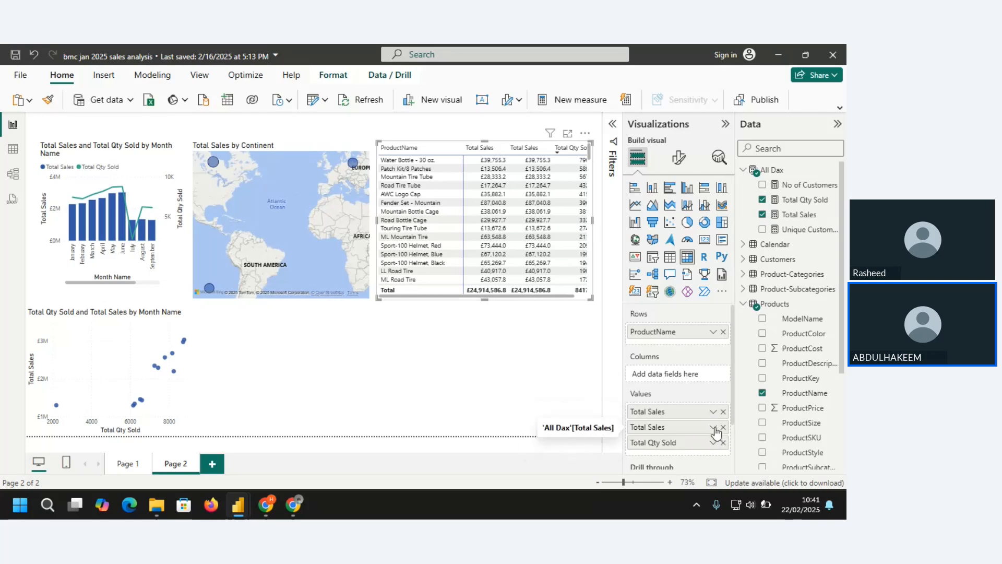
pyautogui.click(714, 427)
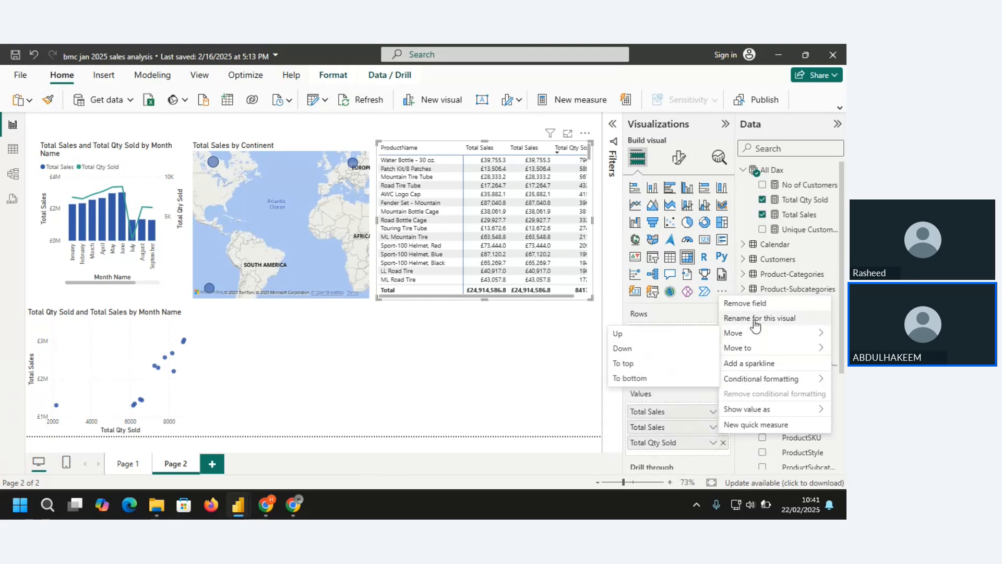
pyautogui.moveTo(739, 337)
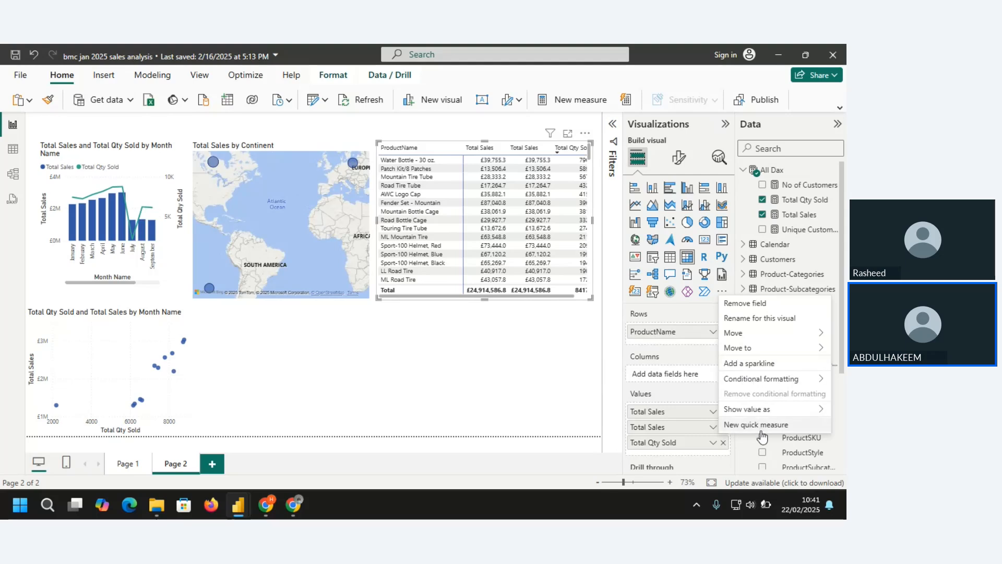
pyautogui.moveTo(761, 413)
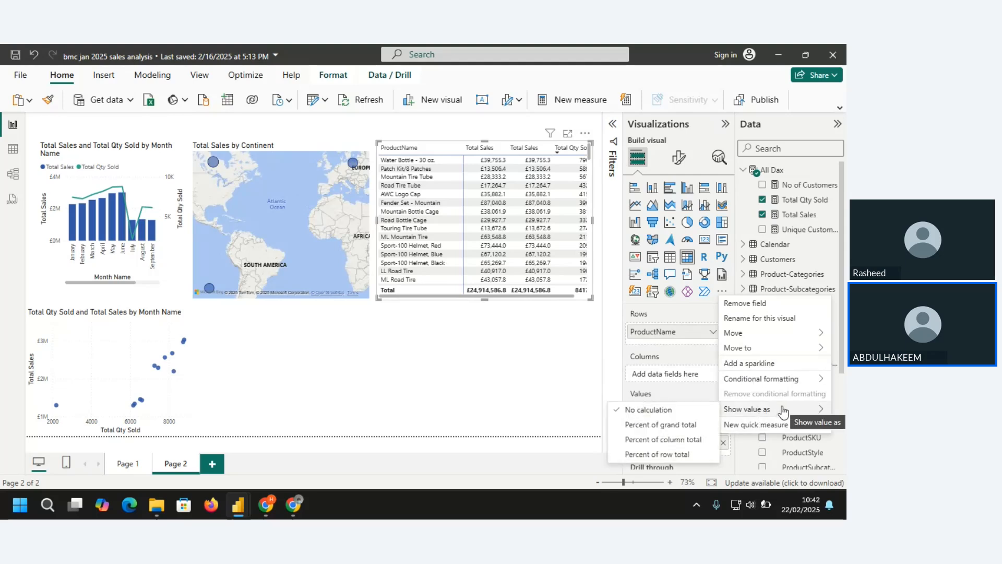
pyautogui.moveTo(774, 380)
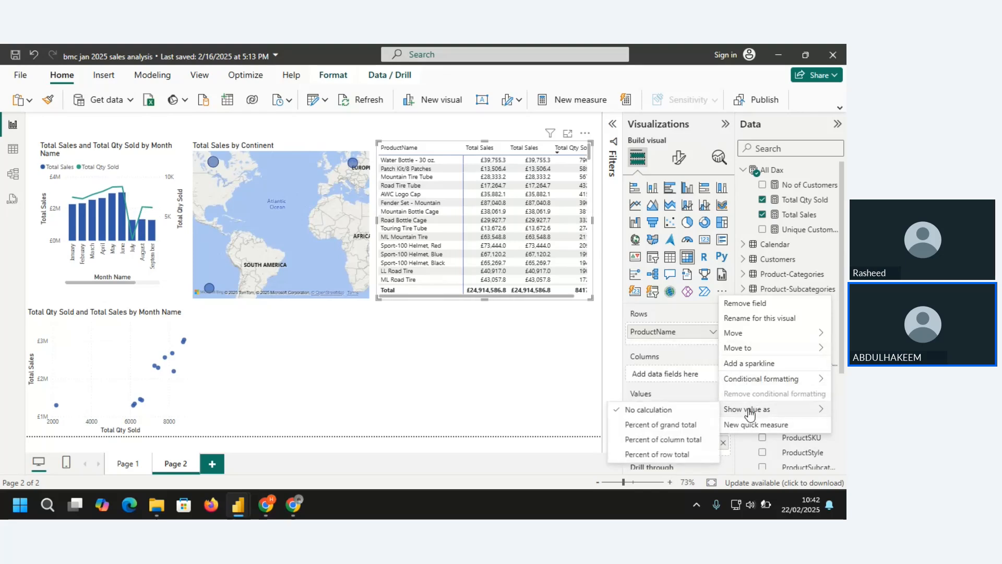
pyautogui.click(653, 425)
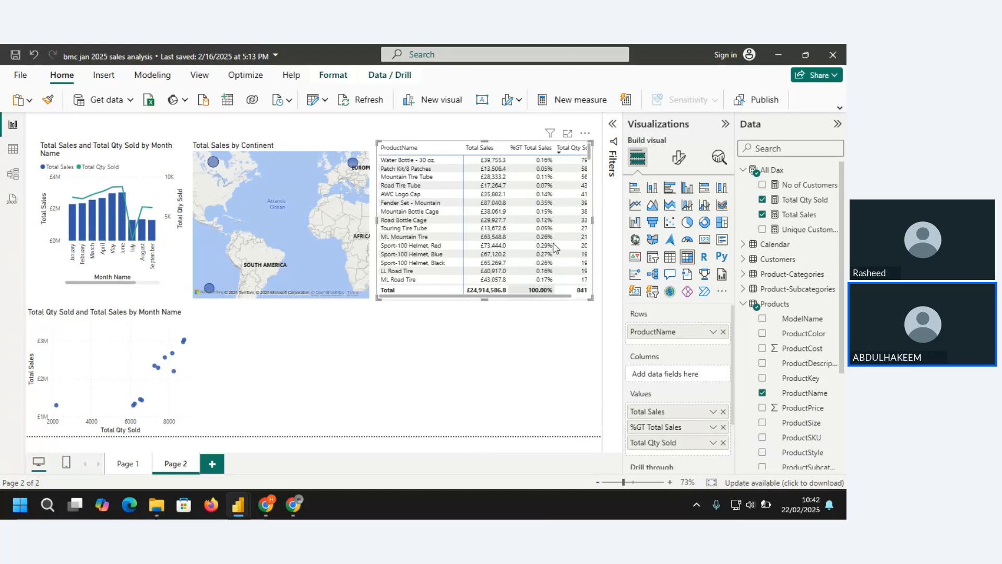
pyautogui.click(530, 151)
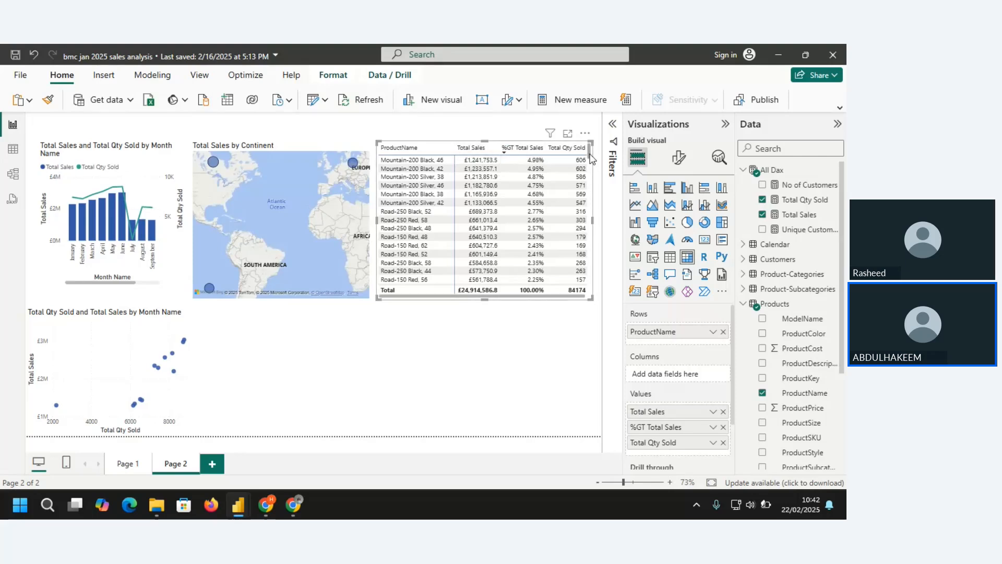
# Move the product matrix directly below the map, reduce its height and adjust its width to keep all columns in view.
pyautogui.moveTo(591, 158); pyautogui.dragTo(588, 138)
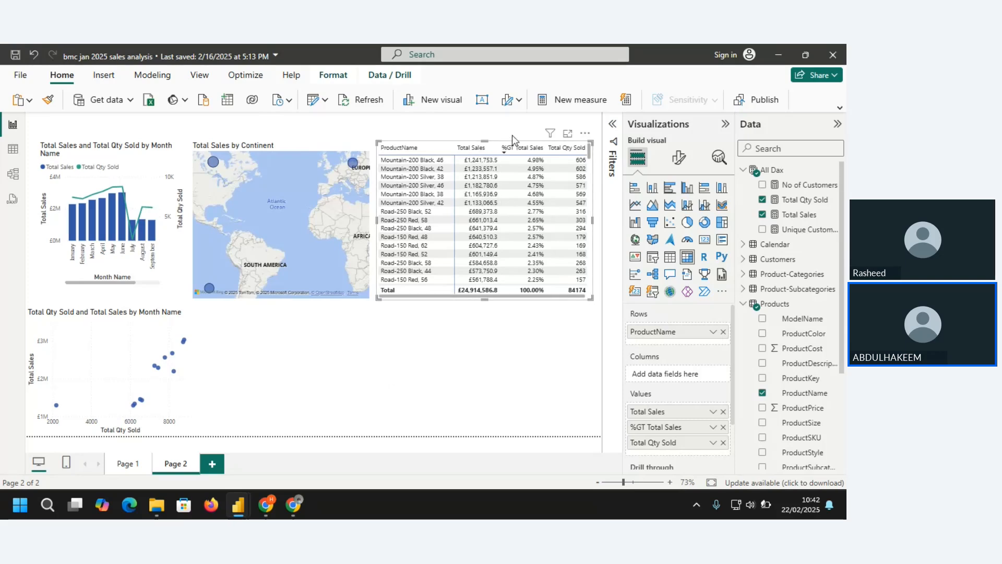
pyautogui.moveTo(585, 224); pyautogui.dragTo(406, 360)
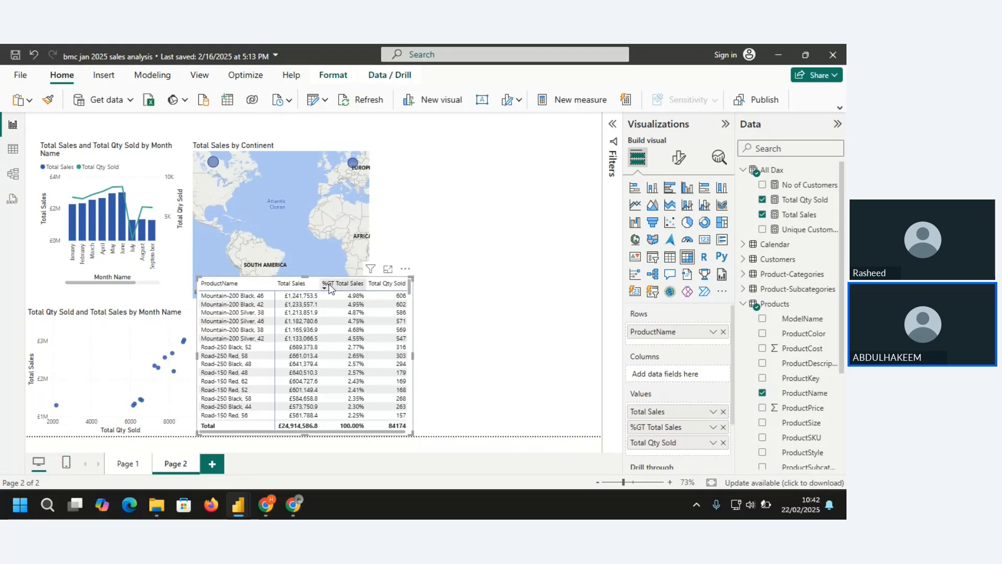
pyautogui.moveTo(304, 274); pyautogui.dragTo(297, 308)
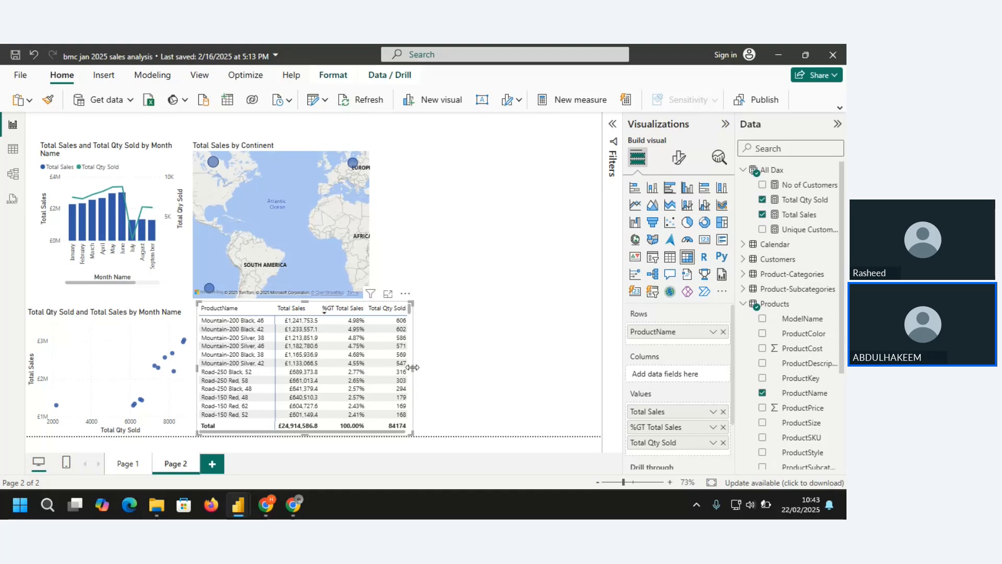
pyautogui.moveTo(413, 367); pyautogui.dragTo(377, 368)
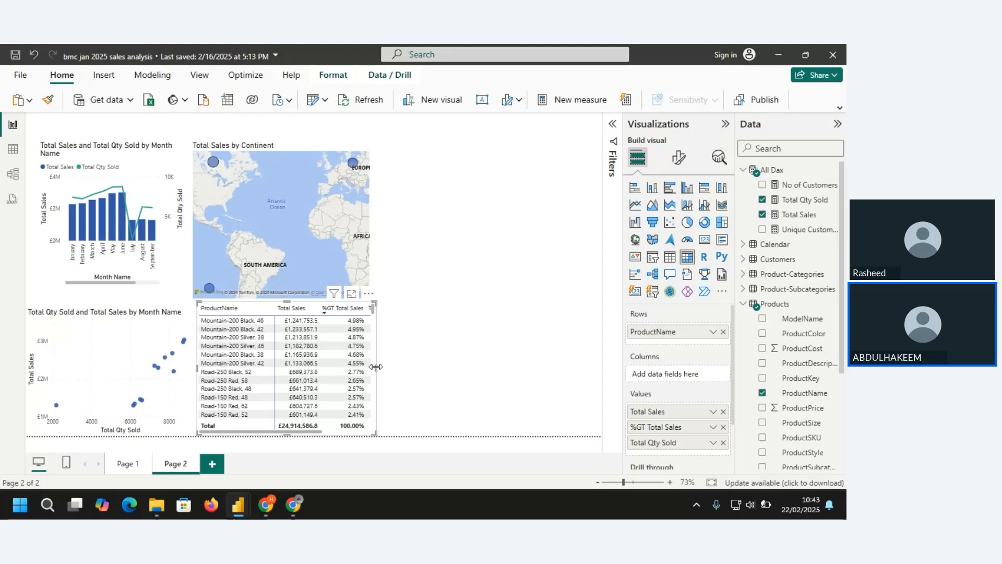
pyautogui.moveTo(376, 367); pyautogui.dragTo(420, 366)
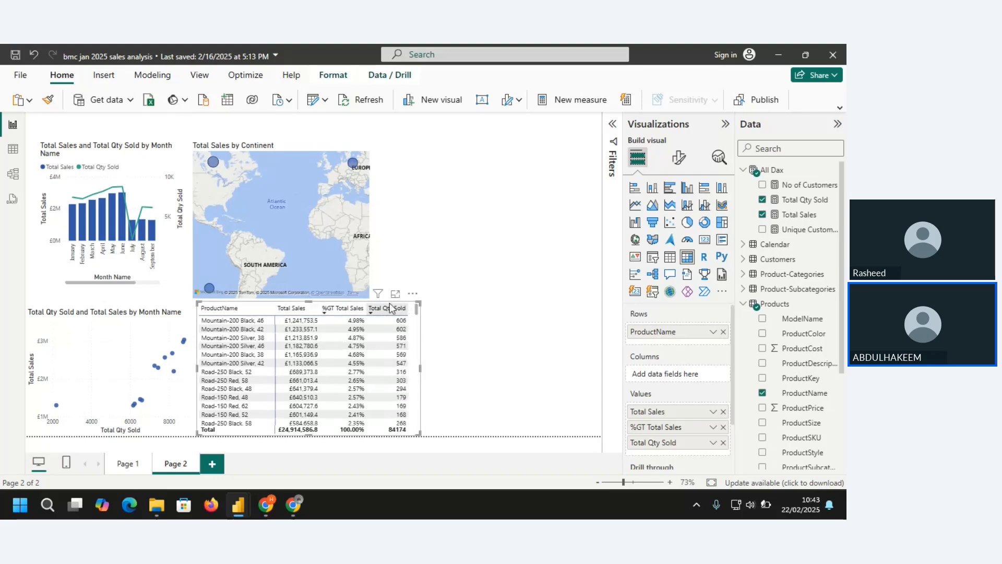
# Sort the product matrix by Total Qty Sold in descending order.
pyautogui.click(414, 294)
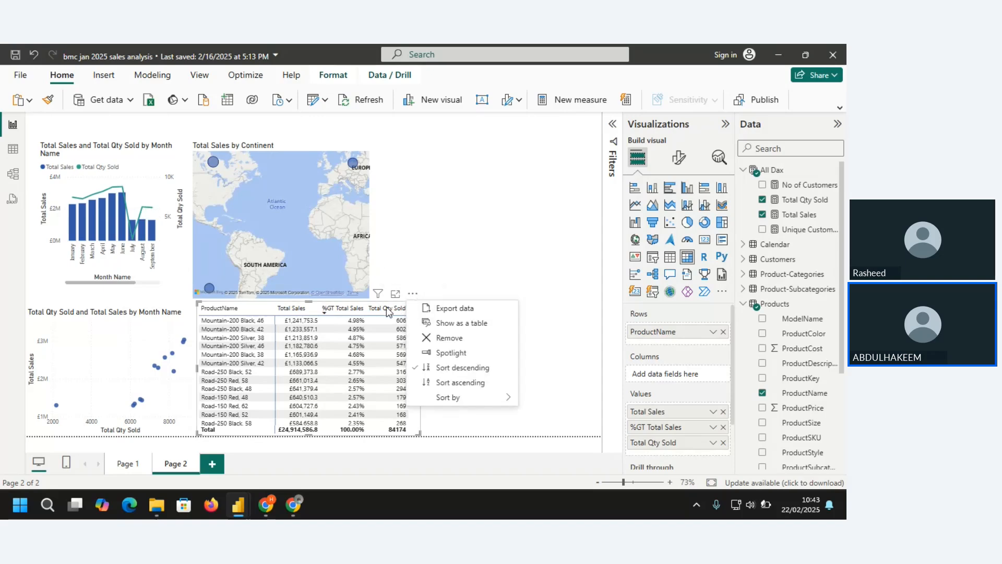
pyautogui.click(384, 308)
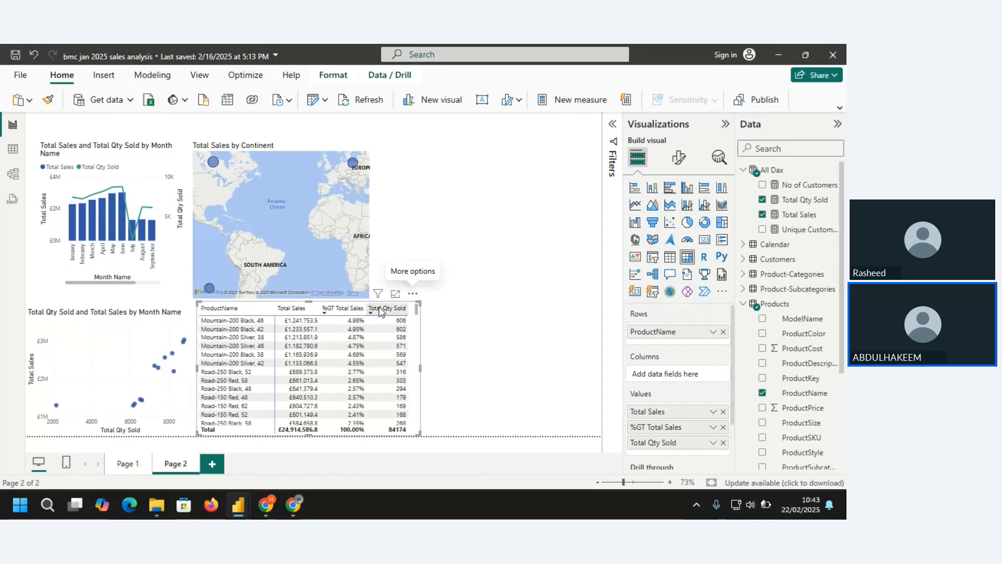
pyautogui.click(380, 307)
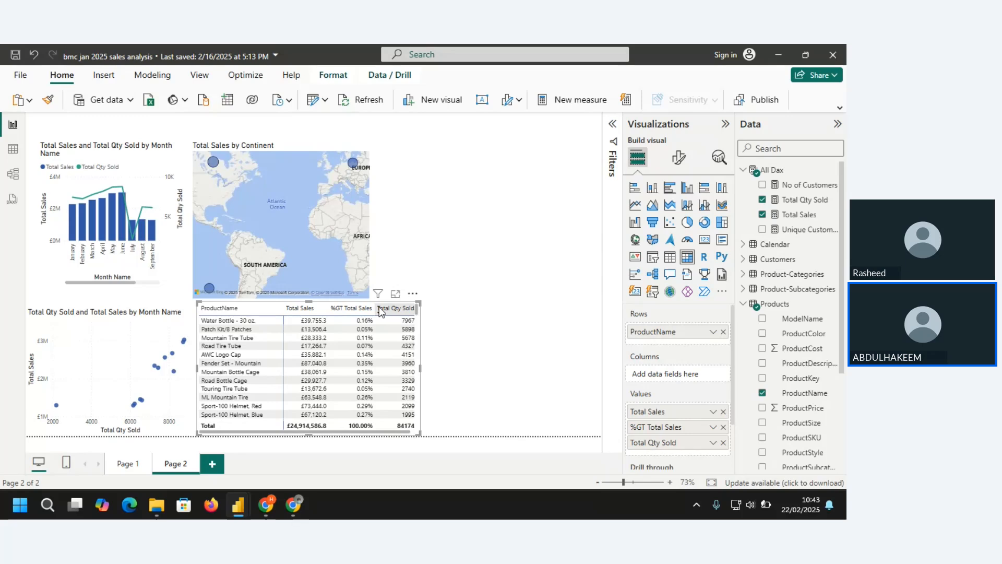
# Paste a copy of the product matrix, place it beside the original and narrow it to reduce the overlap.
pyautogui.click(469, 317)
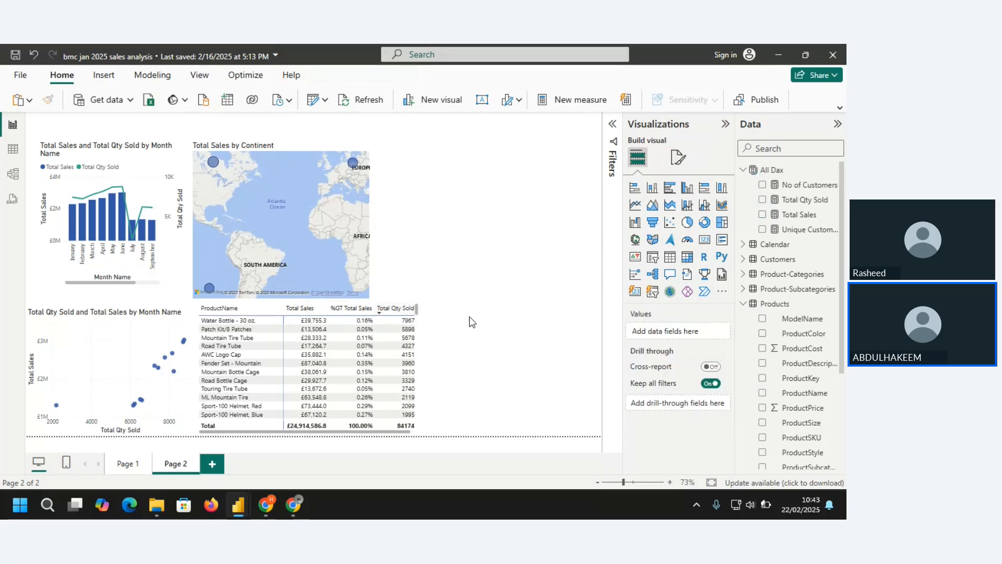
pyautogui.hotkey('ctrl', 'v')
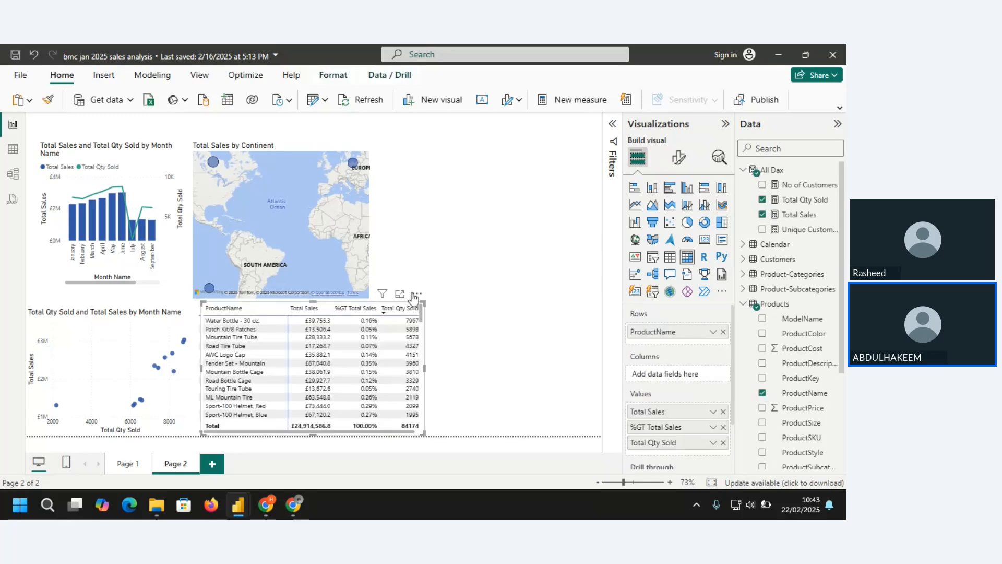
pyautogui.moveTo(417, 297); pyautogui.dragTo(594, 293)
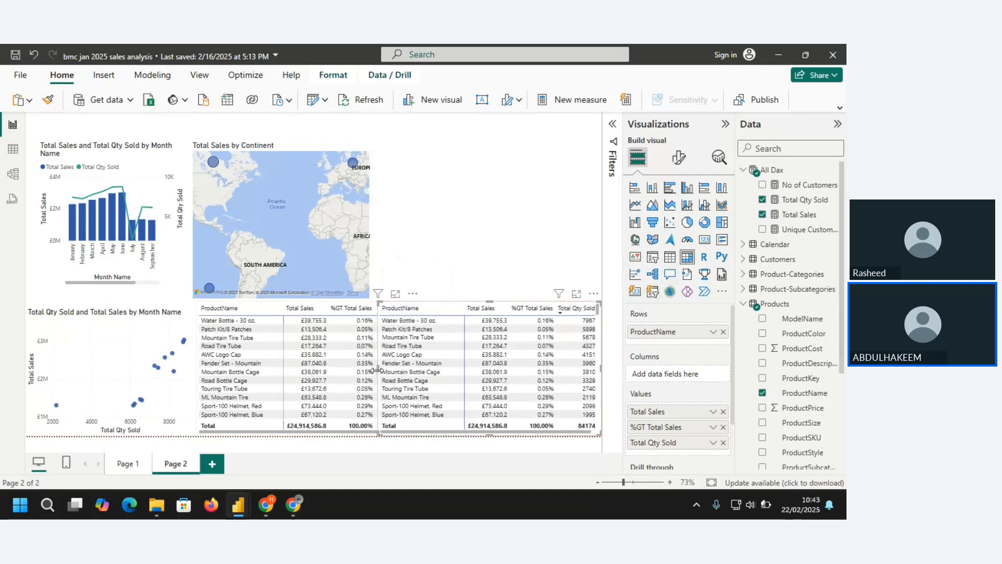
pyautogui.moveTo(376, 370); pyautogui.dragTo(404, 371)
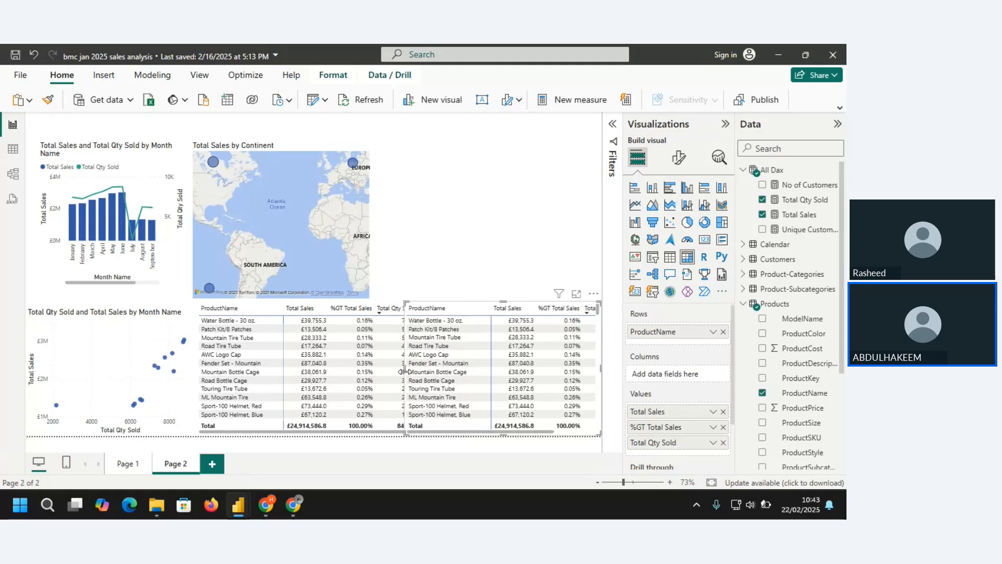
# Narrow the original product matrix to clear the copy and remove Total Qty Sold from its values.
pyautogui.click(402, 371)
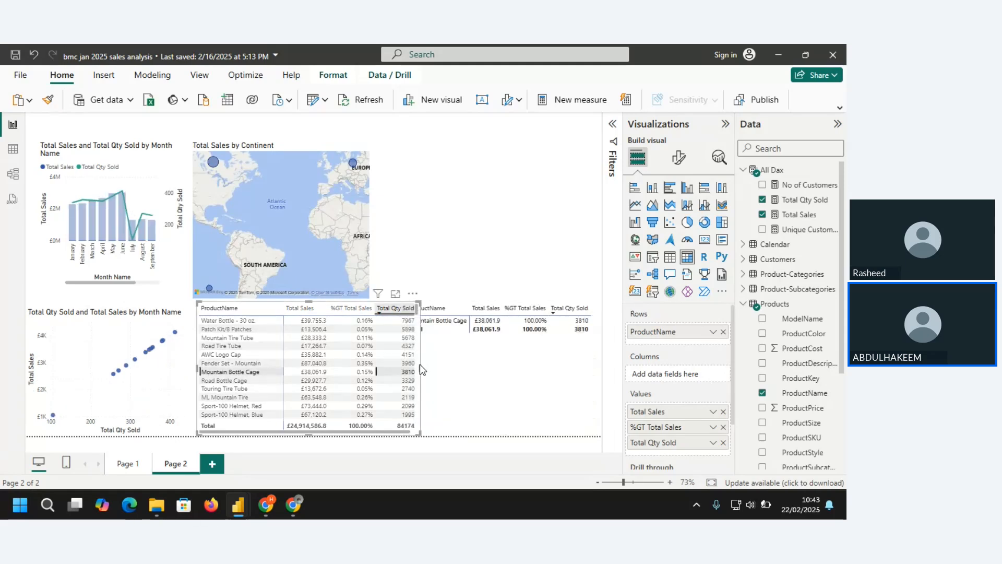
pyautogui.moveTo(414, 371); pyautogui.dragTo(396, 370)
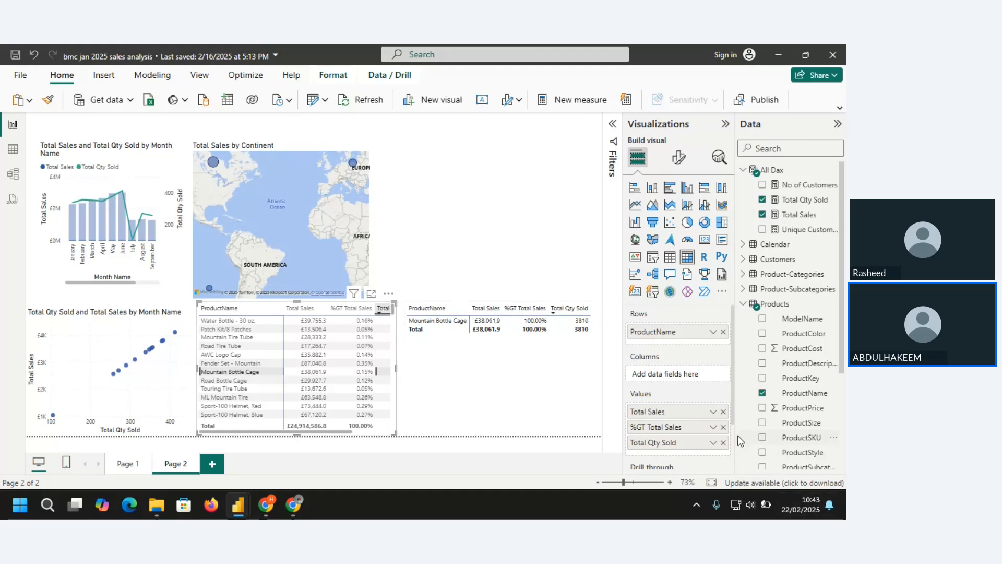
pyautogui.click(723, 443)
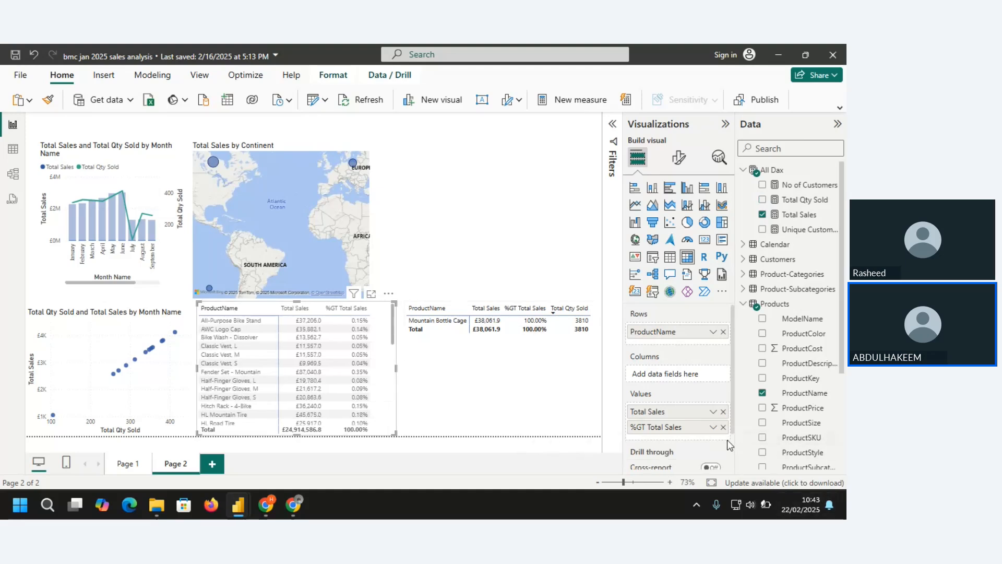
# Cross-filter the page by Classic Vest, S in the original matrix, and clear the selection again.
pyautogui.click(514, 246)
pyautogui.click(450, 383)
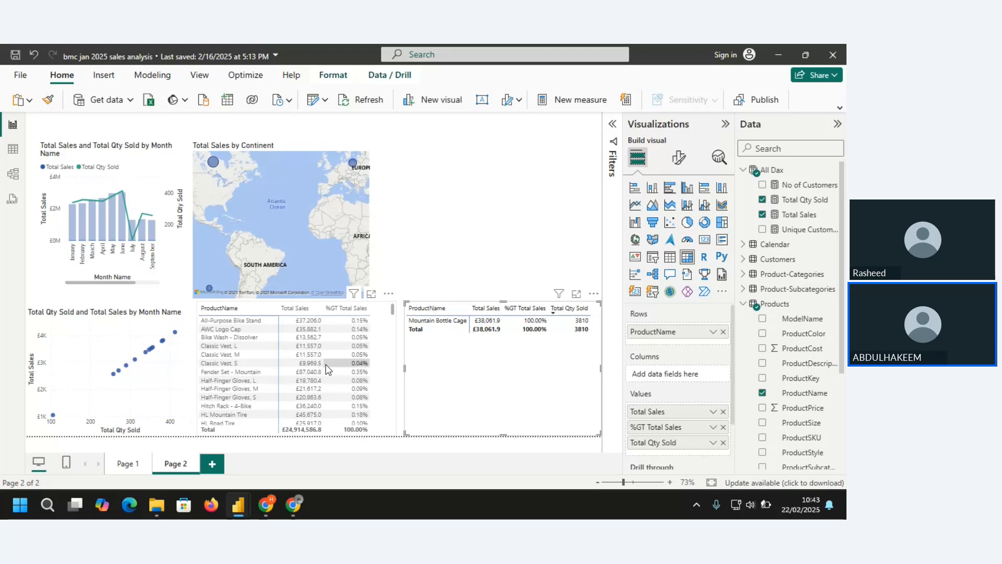
pyautogui.click(327, 368)
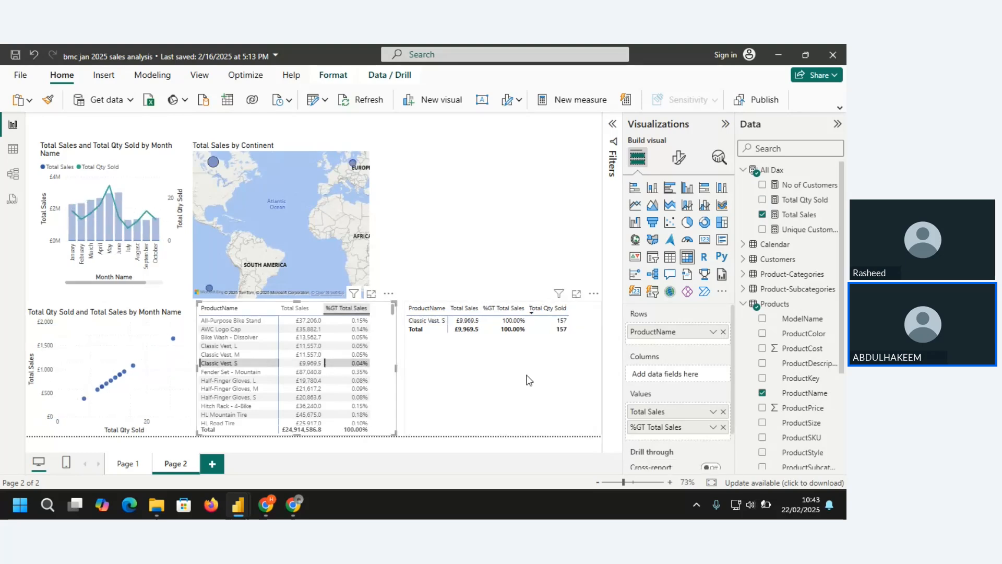
pyautogui.click(442, 351)
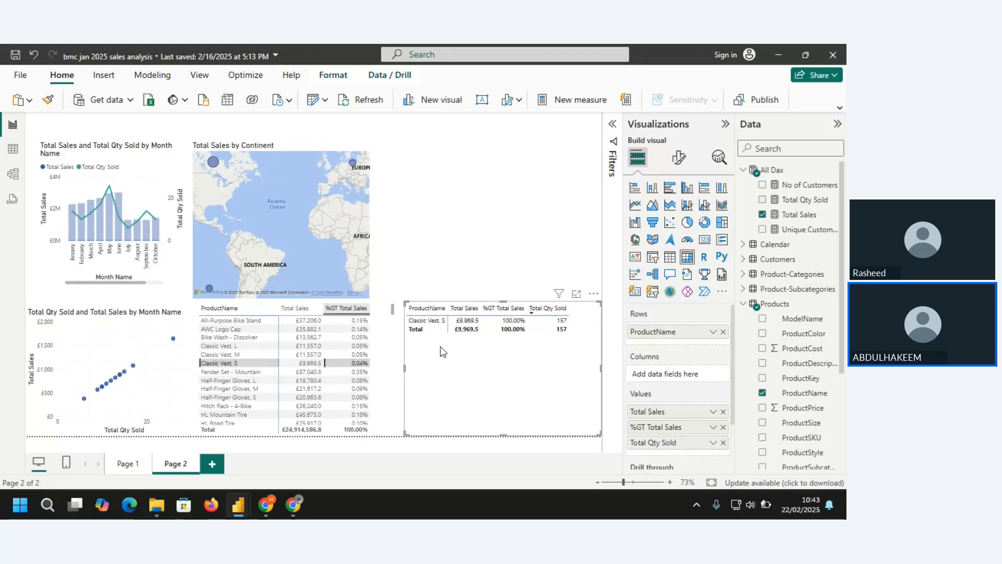
pyautogui.click(384, 338)
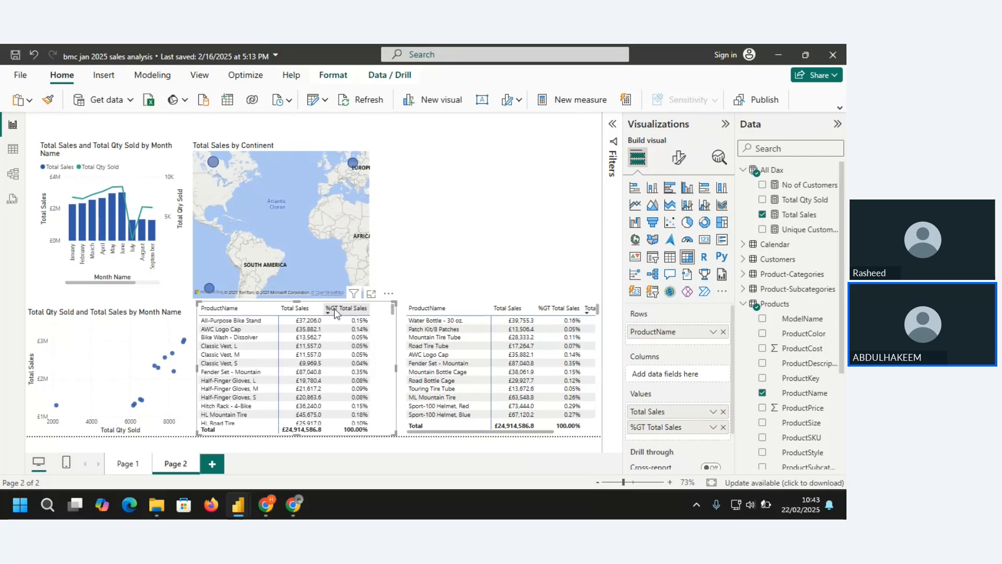
# Sort both product matrices by ProductName in ascending order.
pyautogui.click(388, 295)
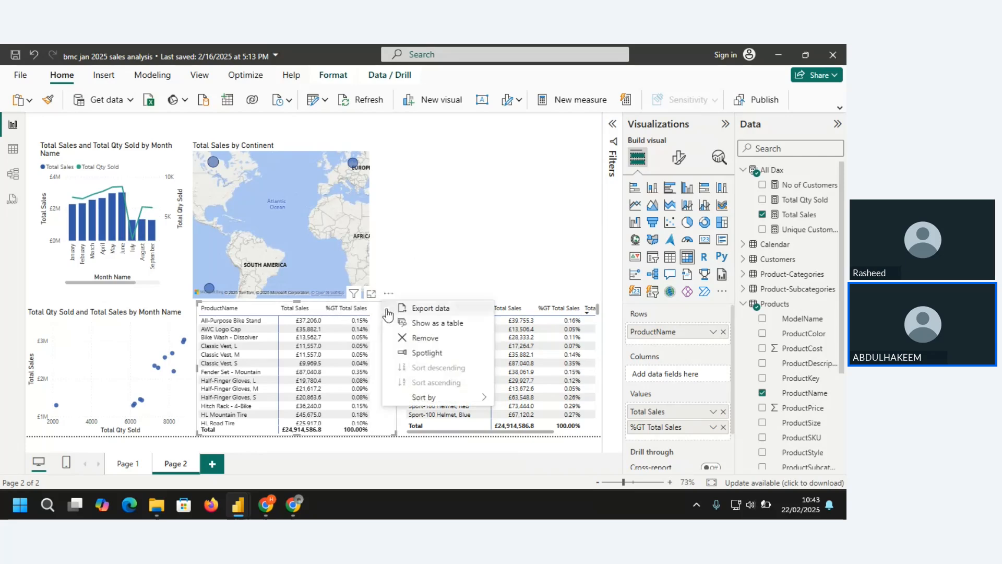
pyautogui.click(253, 311)
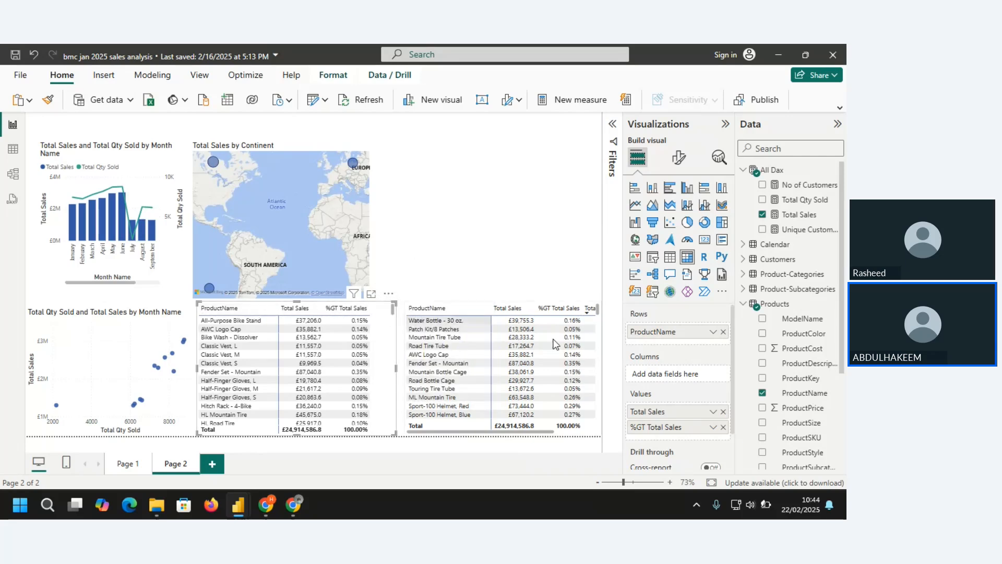
pyautogui.click(525, 311)
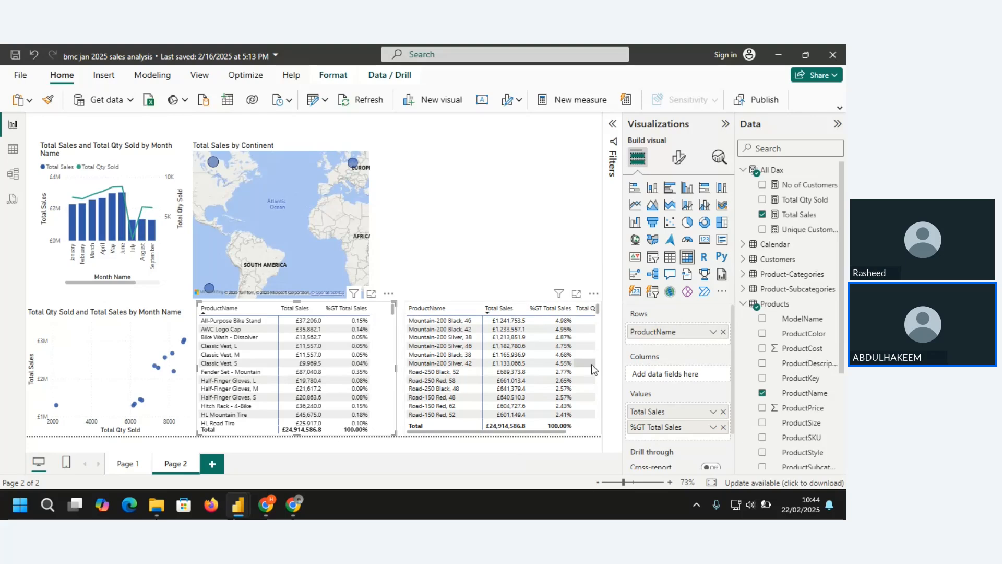
pyautogui.click(468, 312)
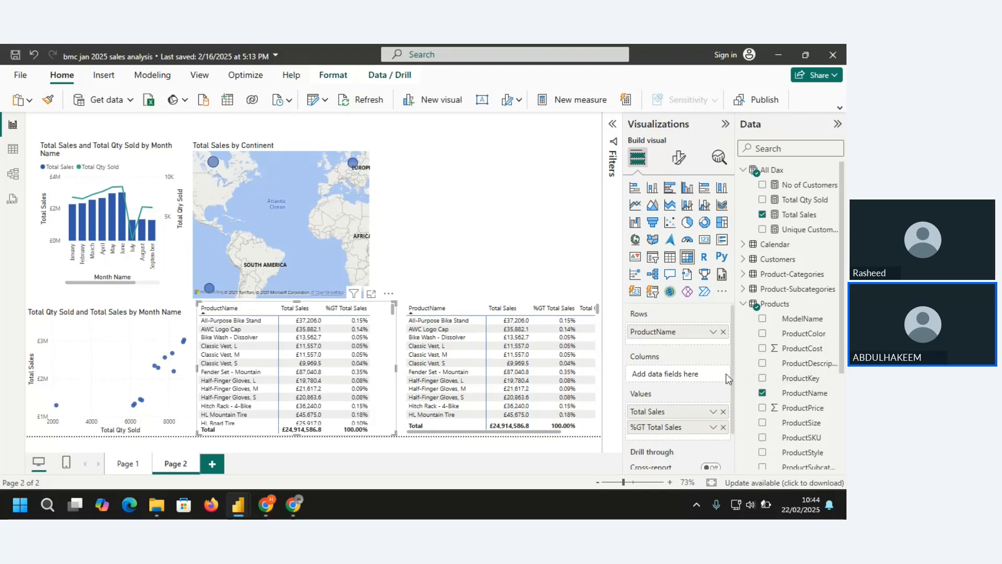
# Remove Total Qty Sold from the values of the copied product matrix.
pyautogui.moveTo(527, 432); pyautogui.dragTo(582, 432)
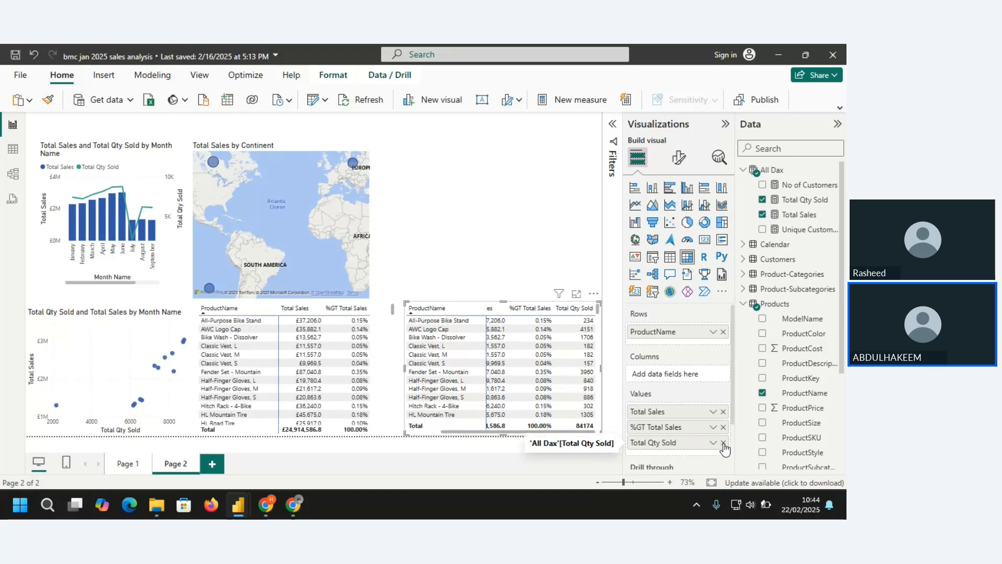
pyautogui.click(724, 442)
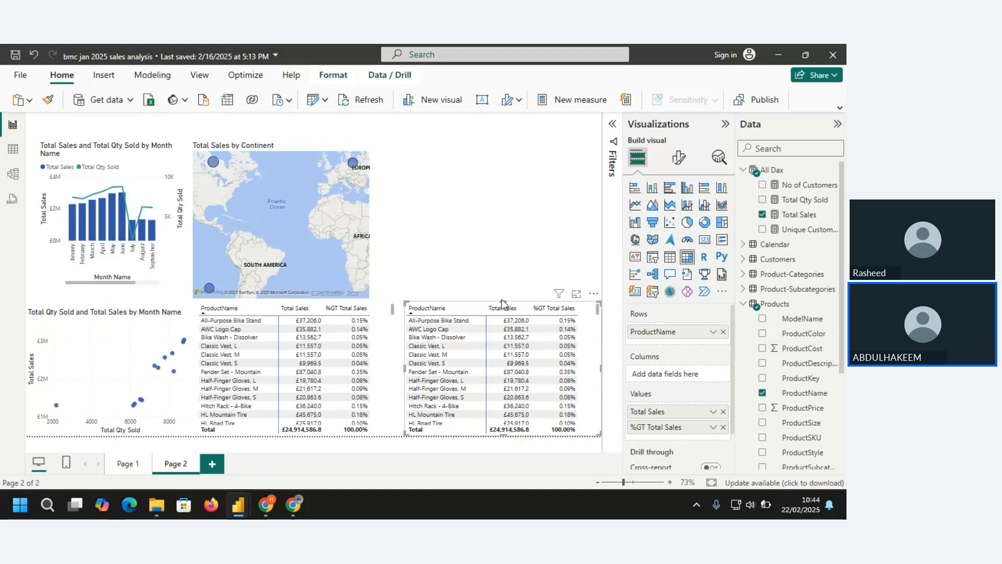
pyautogui.moveTo(503, 299); pyautogui.dragTo(509, 307)
# Add a new table above the copied matrix with Total Sales and the Customers fields EducationLevel and Occupation.
pyautogui.click(429, 145)
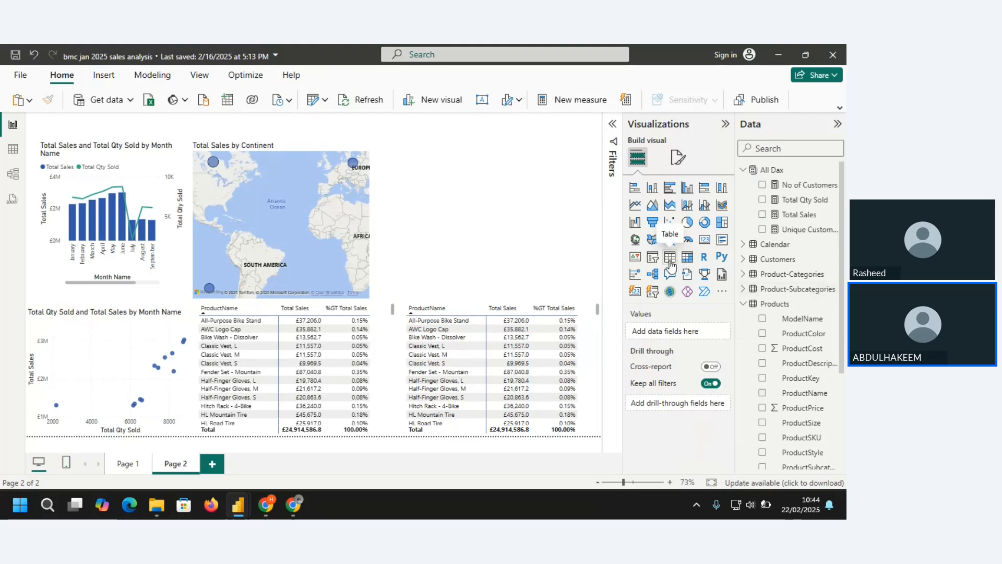
pyautogui.click(671, 257)
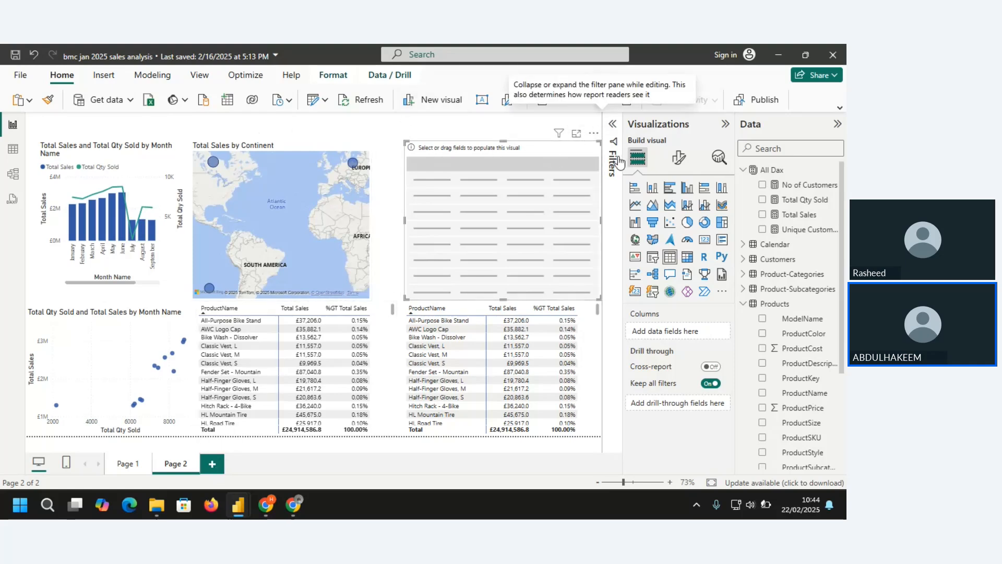
pyautogui.click(762, 216)
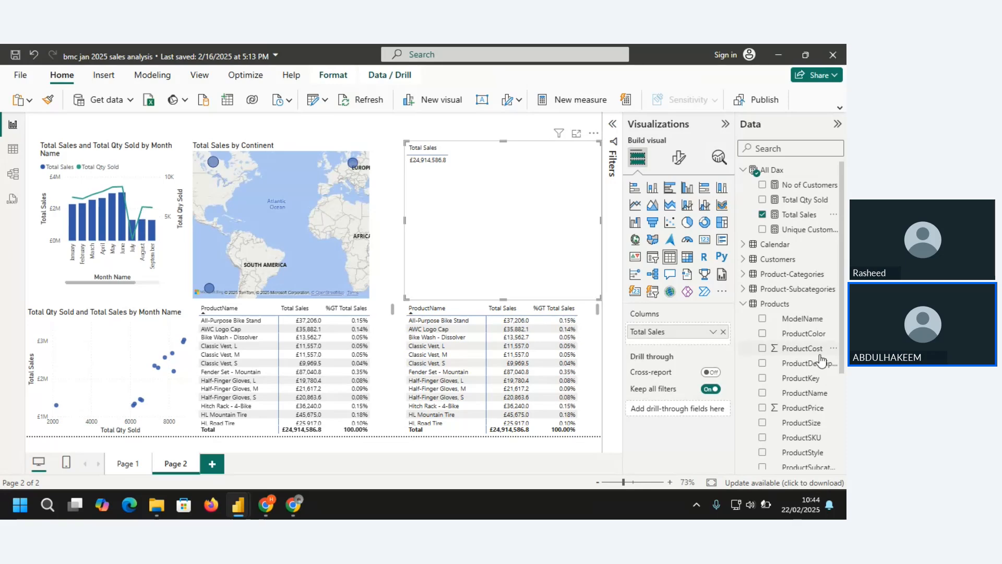
pyautogui.click(744, 260)
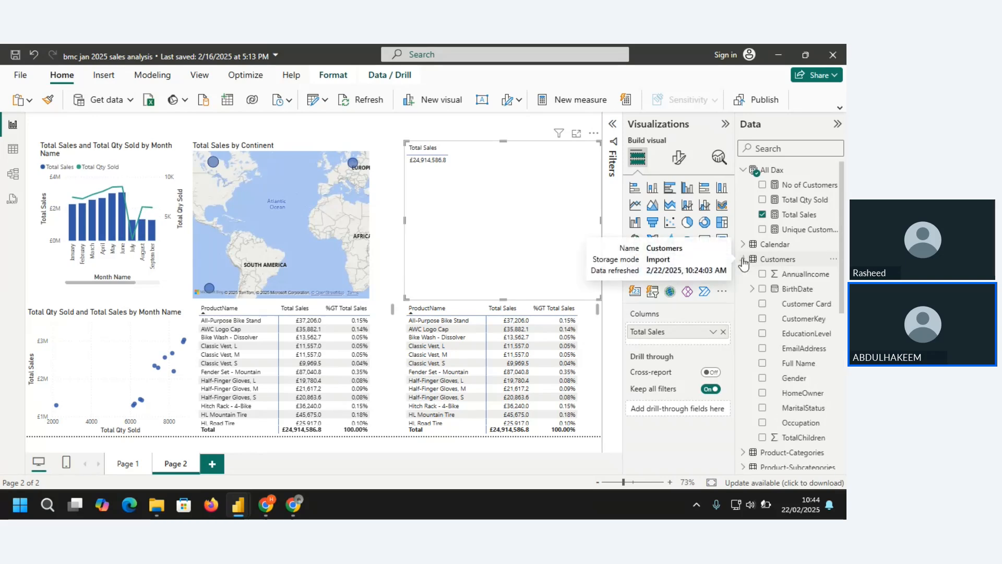
pyautogui.click(763, 334)
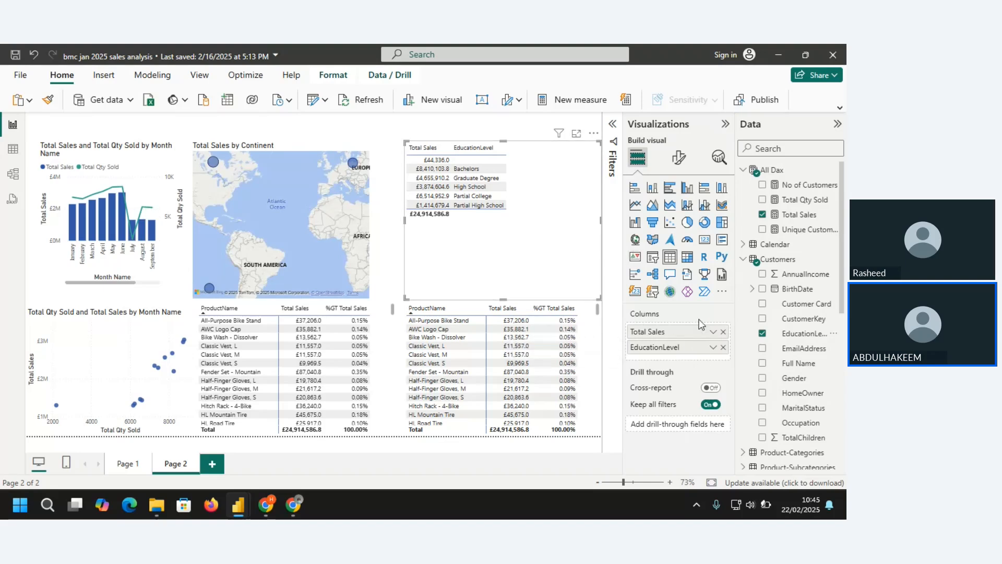
pyautogui.click(762, 424)
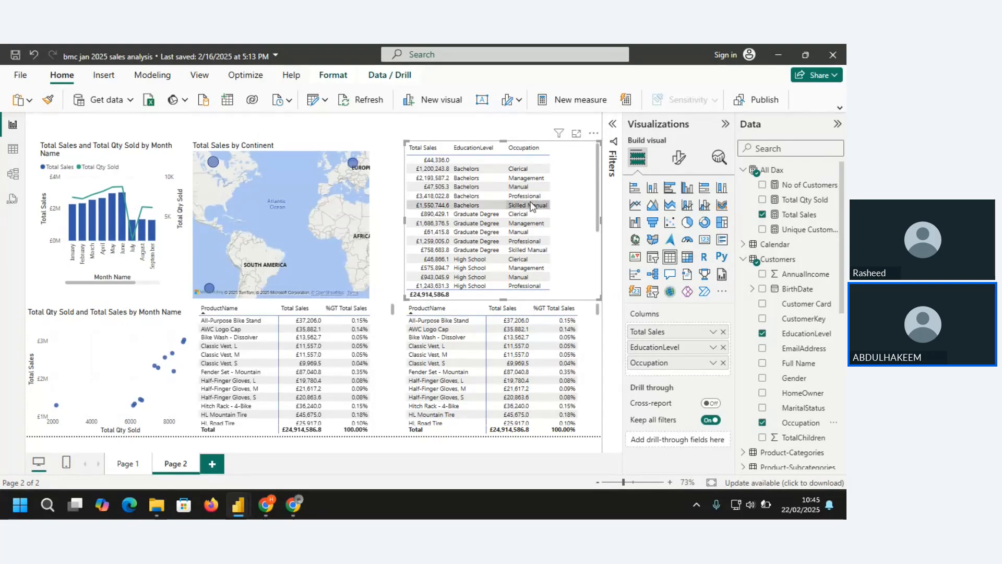
# Set the table's columns to EducationLevel, Total Sales and Total Qty Sold, dropping Occupation, and sort it descending by Total Sales.
pyautogui.click(429, 149)
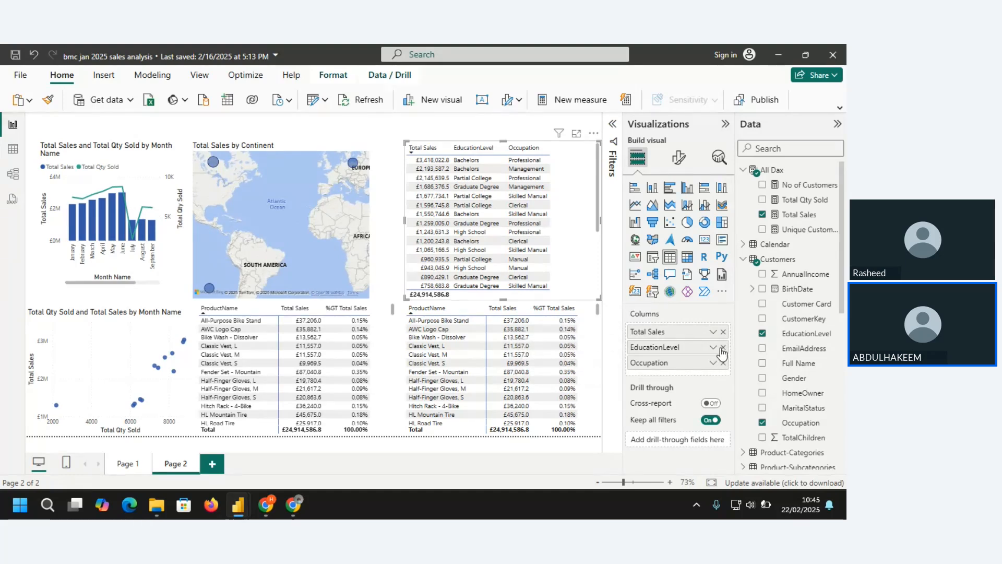
pyautogui.moveTo(669, 348)
pyautogui.mouseDown()
pyautogui.moveTo(665, 320)
pyautogui.moveTo(664, 354)
pyautogui.mouseUp()
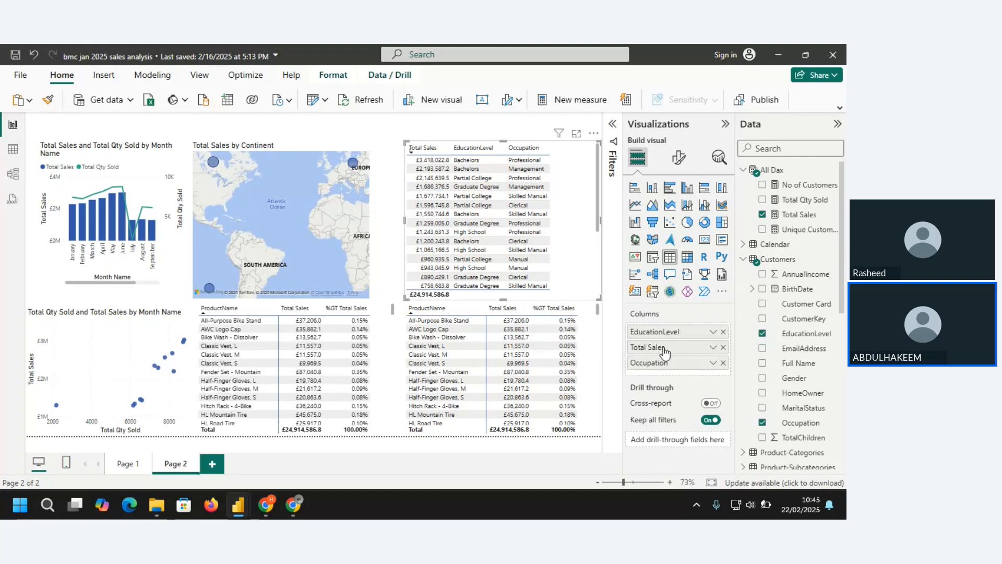
pyautogui.click(724, 363)
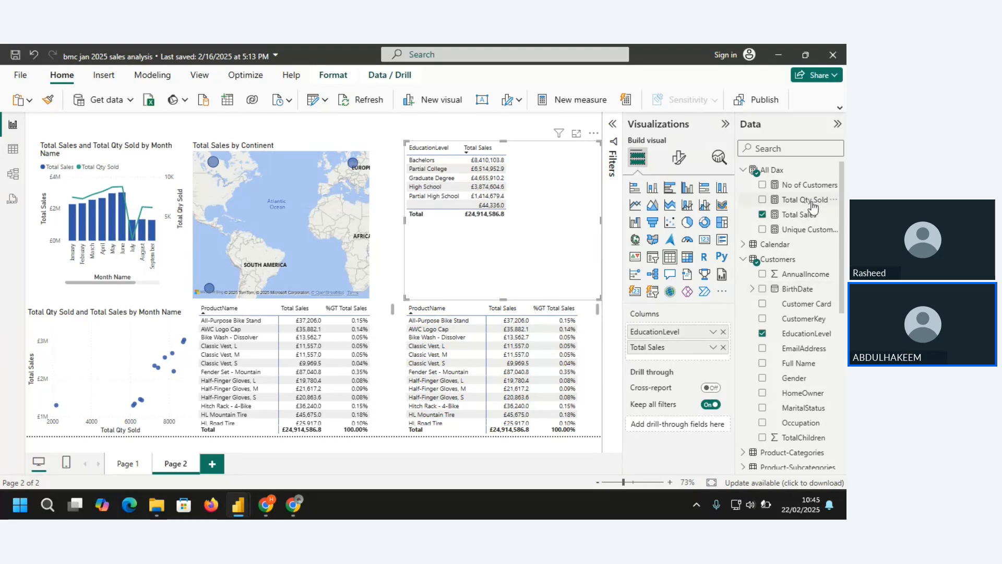
pyautogui.click(762, 199)
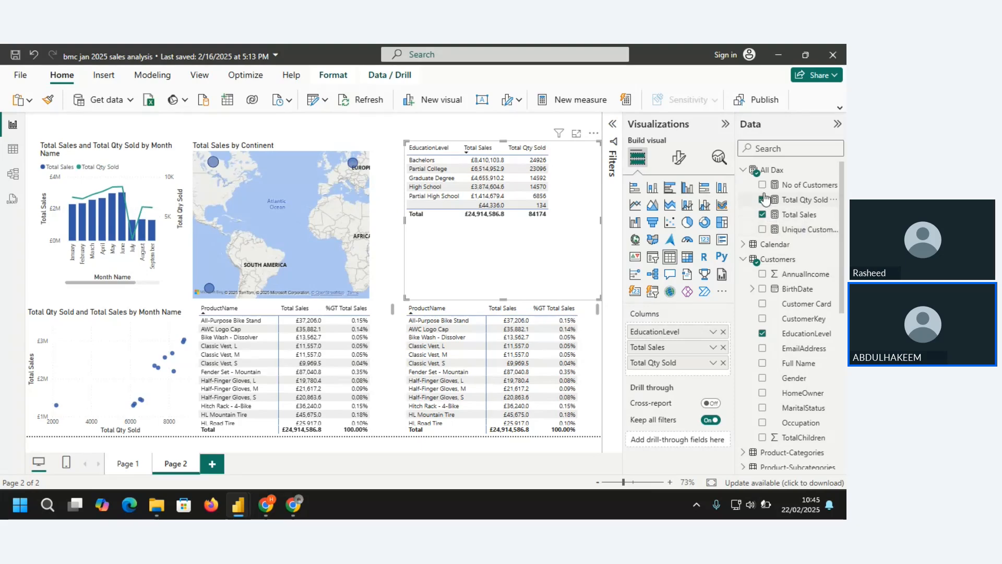
# Add the No of Customers measure as a column of the education-level sales table.
pyautogui.click(763, 185)
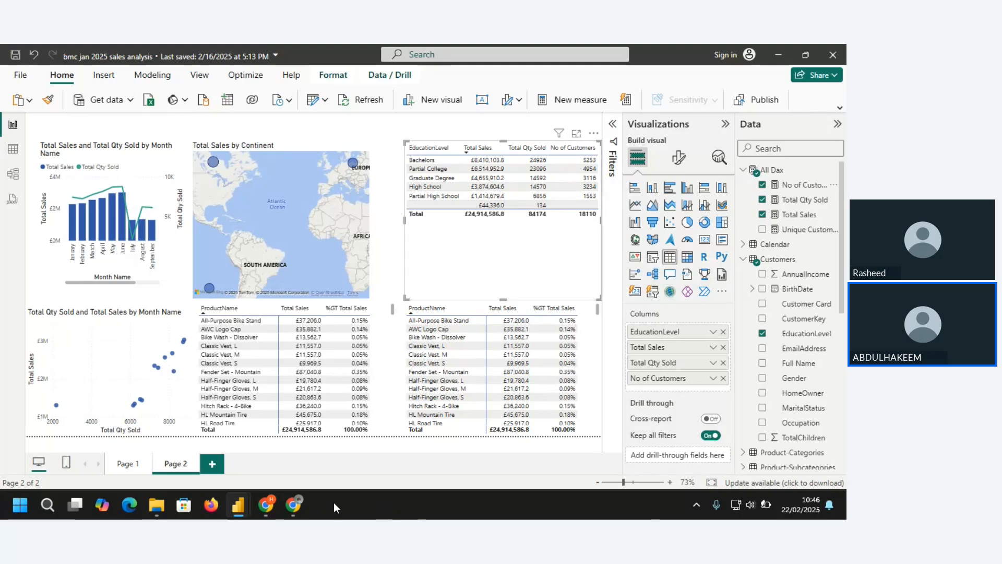
pyautogui.moveTo(268, 507)
pyautogui.click(234, 80)
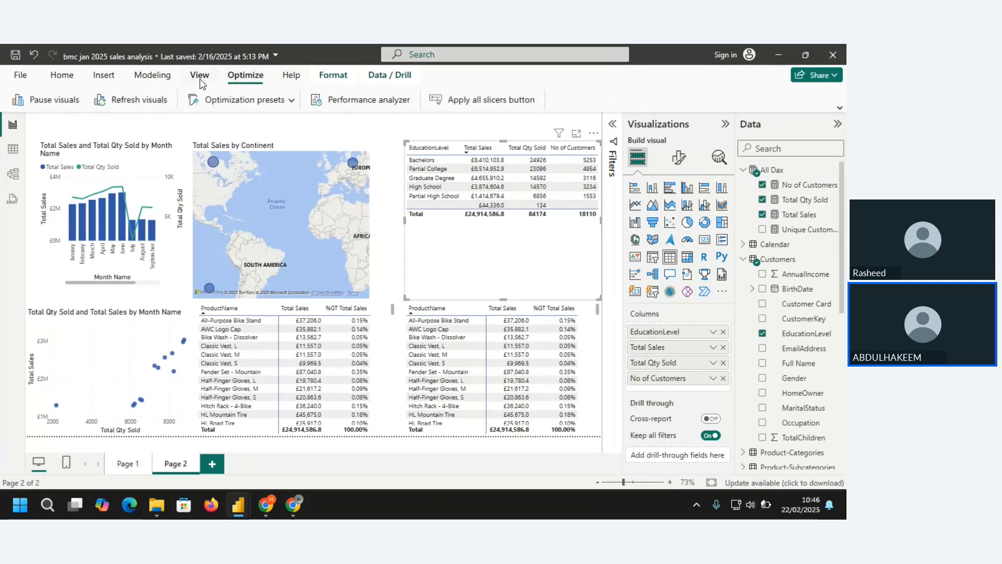
pyautogui.click(840, 110)
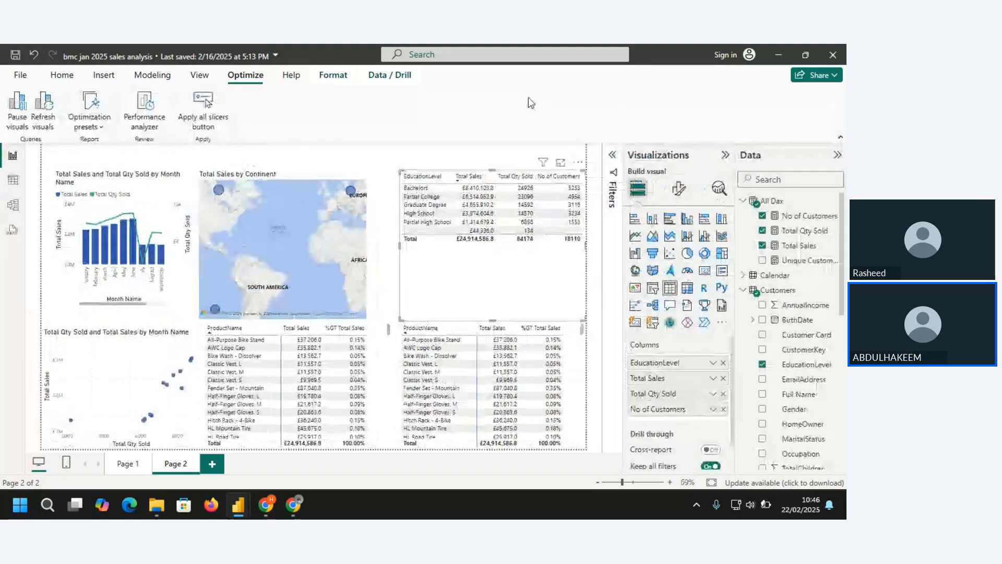
pyautogui.click(163, 77)
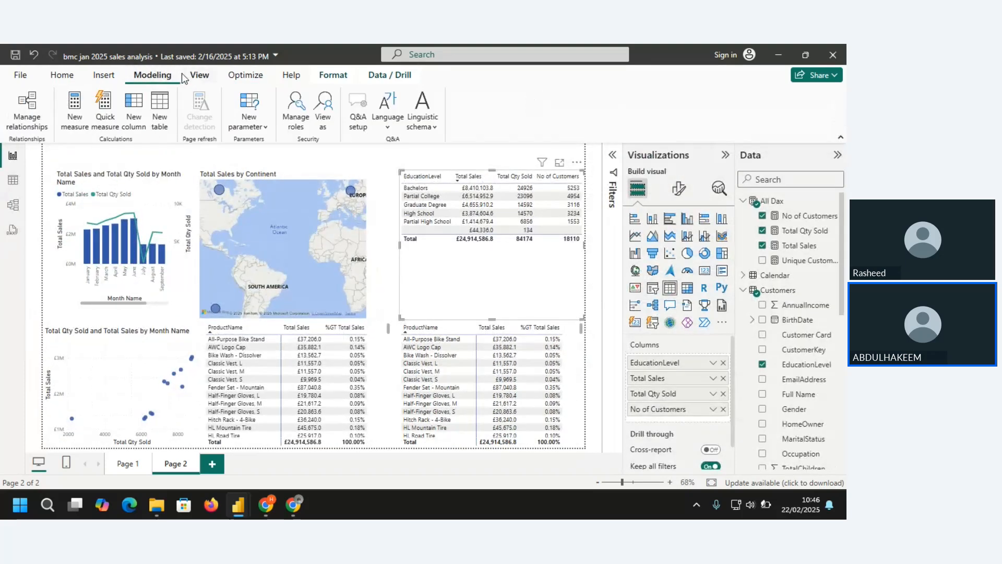
pyautogui.click(195, 76)
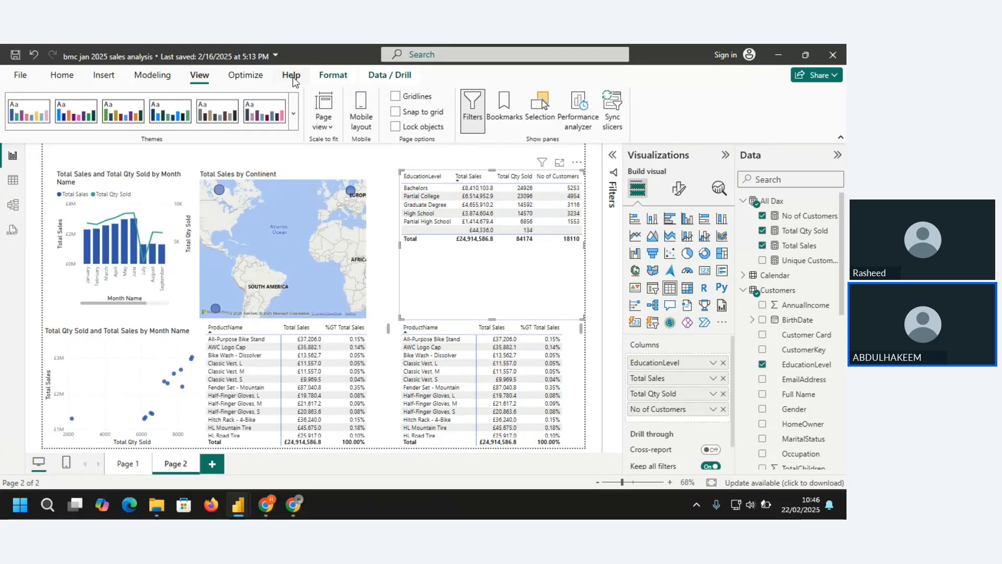
pyautogui.click(104, 76)
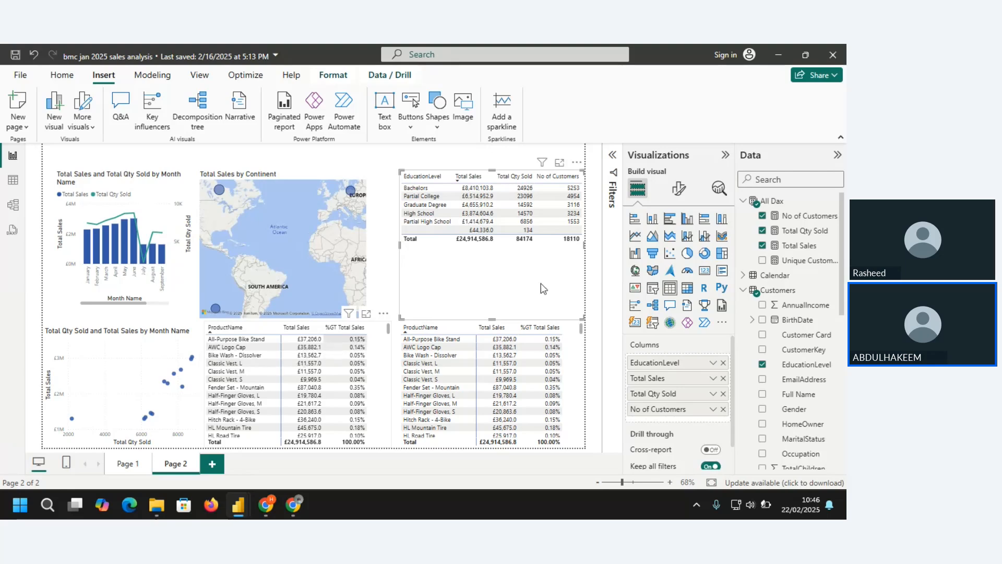
# Collapse the Visualizations pane and sort the product matrix below the map by ProductName in descending order.
pyautogui.click(724, 159)
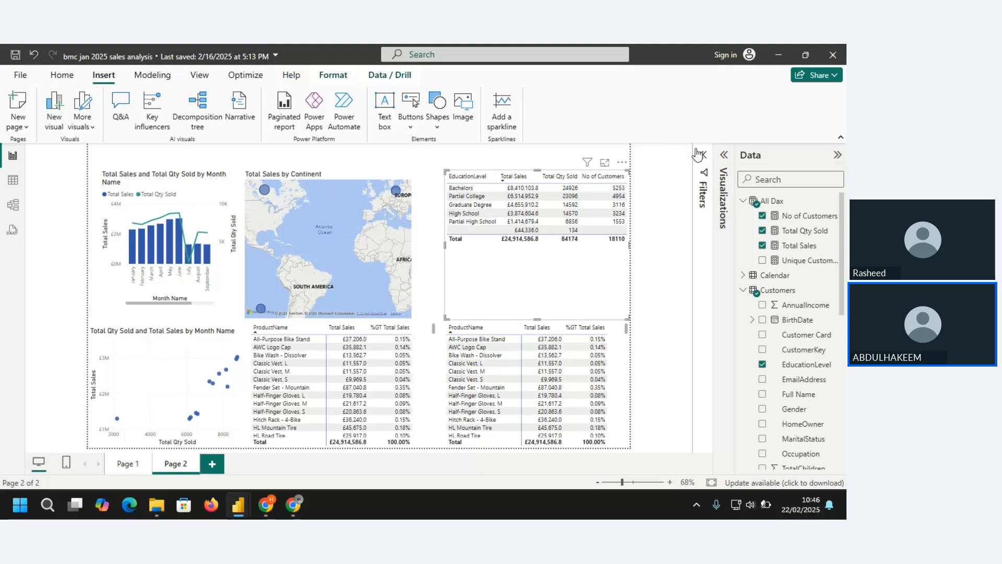
pyautogui.click(422, 356)
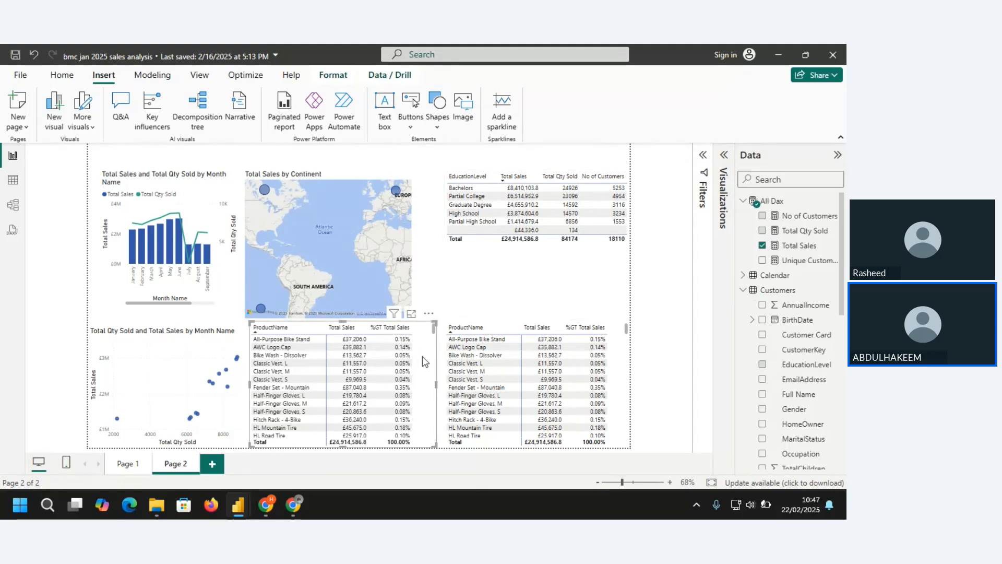
pyautogui.click(312, 330)
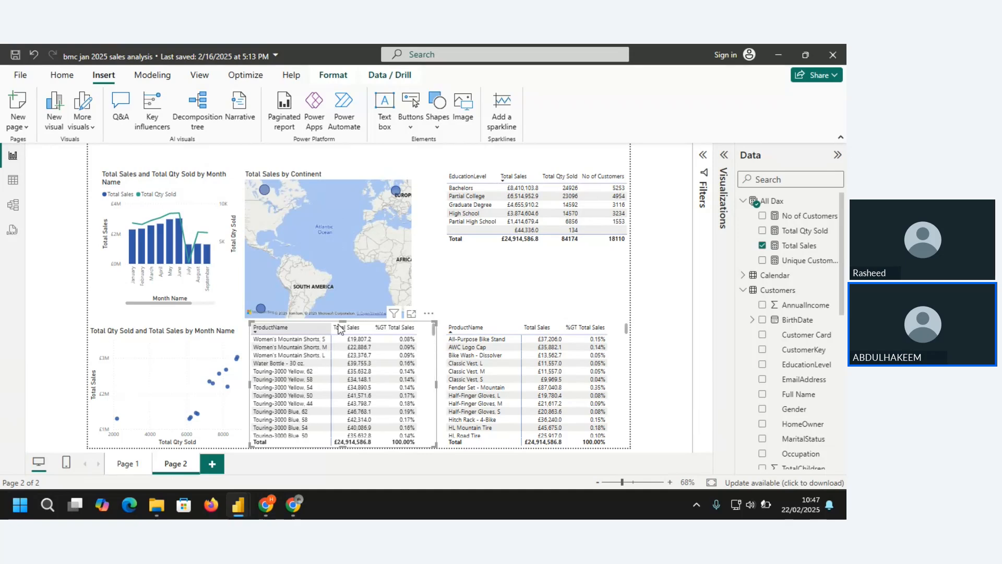
# Apply a Top N filter on ProductName to the matrix below the map, showing the top 5 by Total Sales.
pyautogui.click(703, 155)
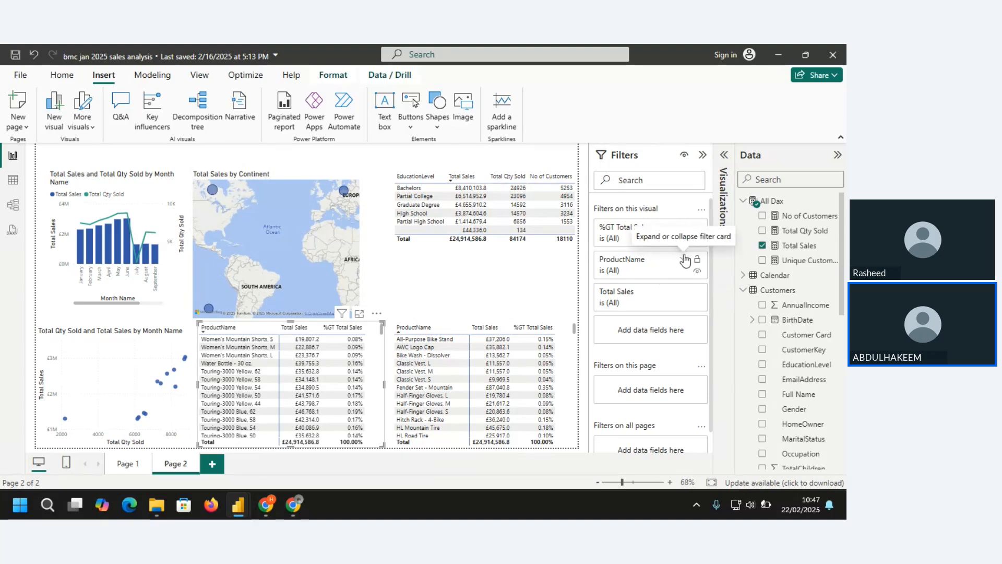
pyautogui.click(685, 260)
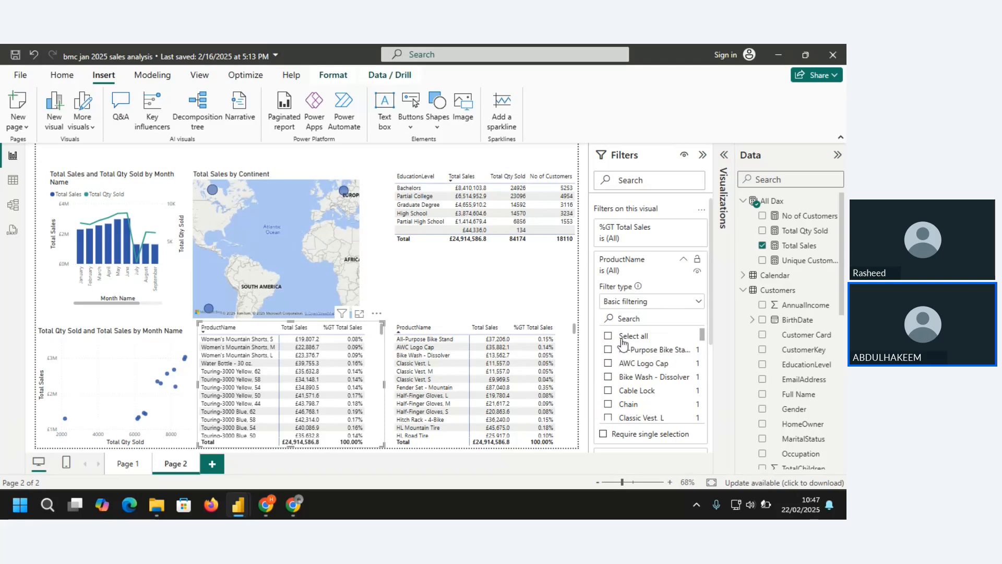
pyautogui.click(699, 309)
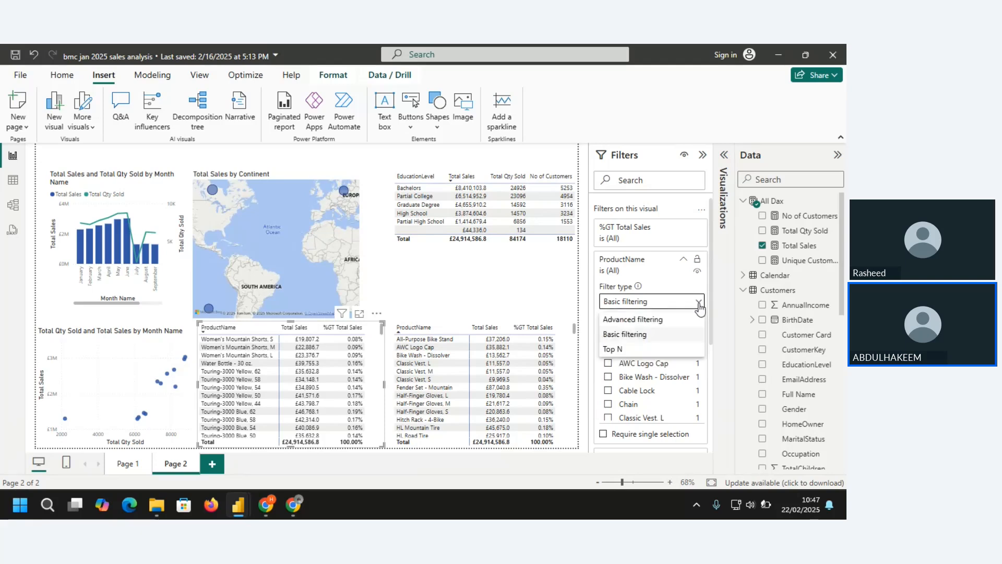
pyautogui.click(629, 357)
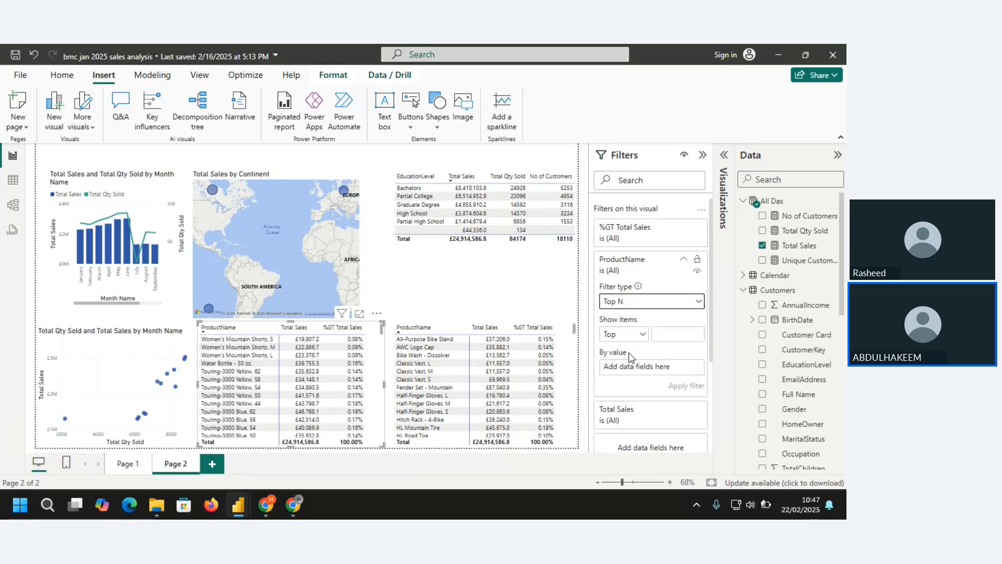
pyautogui.click(676, 334)
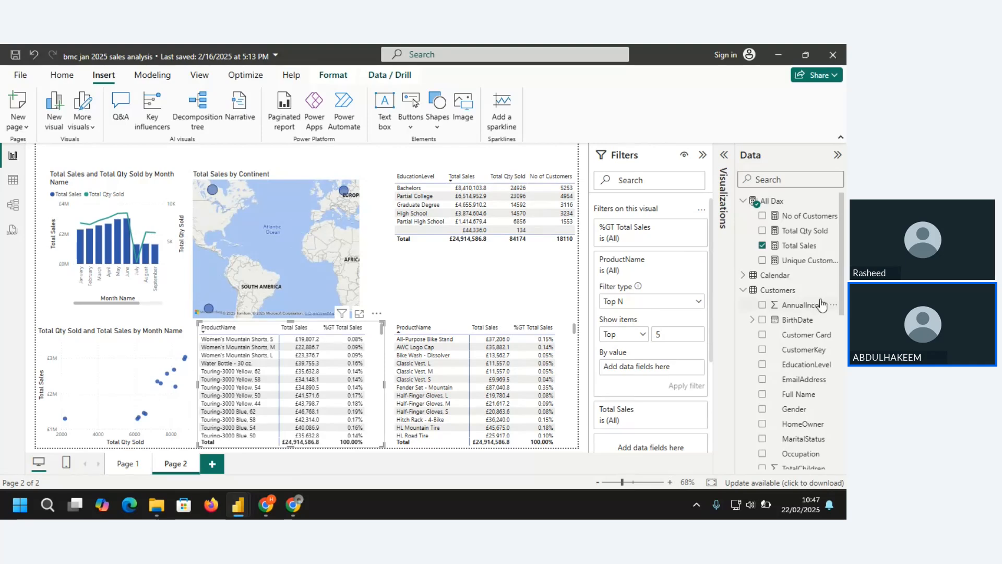
pyautogui.moveTo(791, 247); pyautogui.dragTo(652, 368)
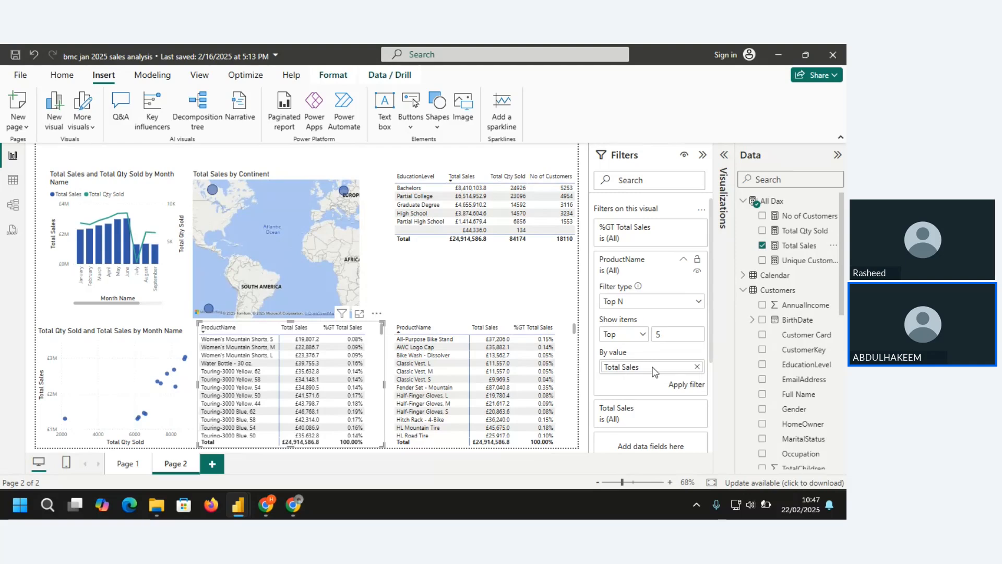
pyautogui.click(678, 390)
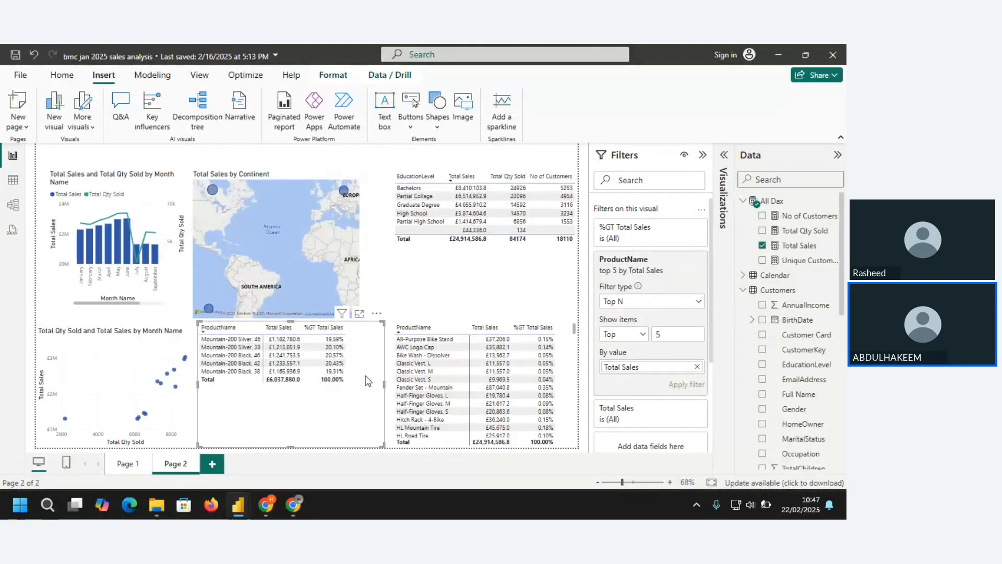
# Narrow the matrix below the map slightly and change its ProductName filter to the top 10 items.
pyautogui.moveTo(383, 385); pyautogui.dragTo(371, 386)
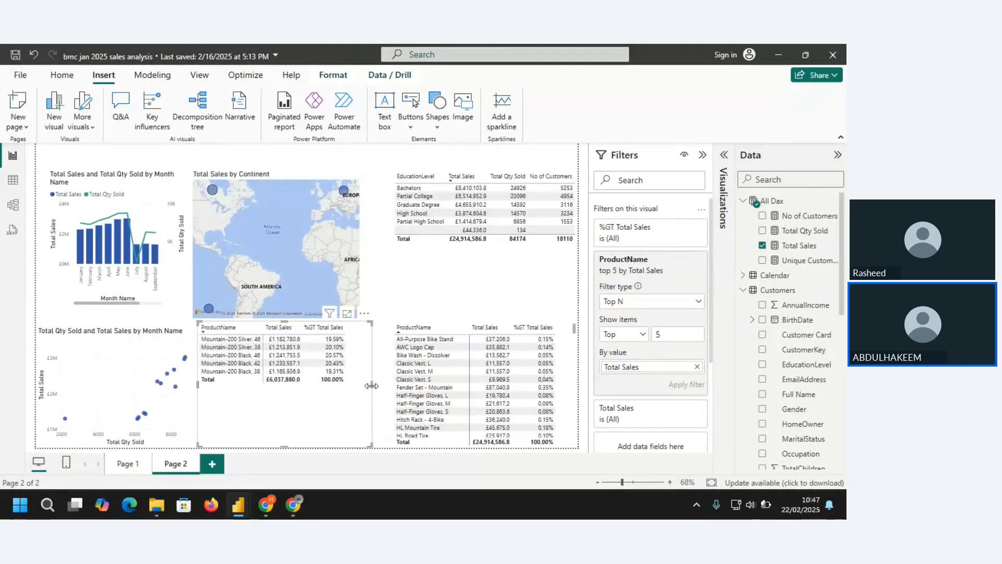
pyautogui.click(662, 335)
pyautogui.press('BackSpace')
pyautogui.write('10')
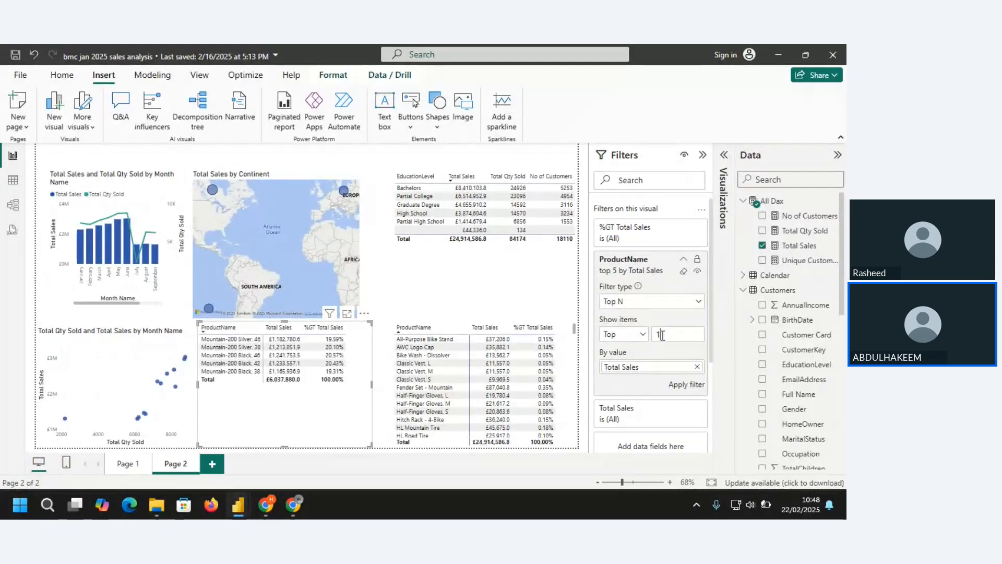
pyautogui.click(690, 386)
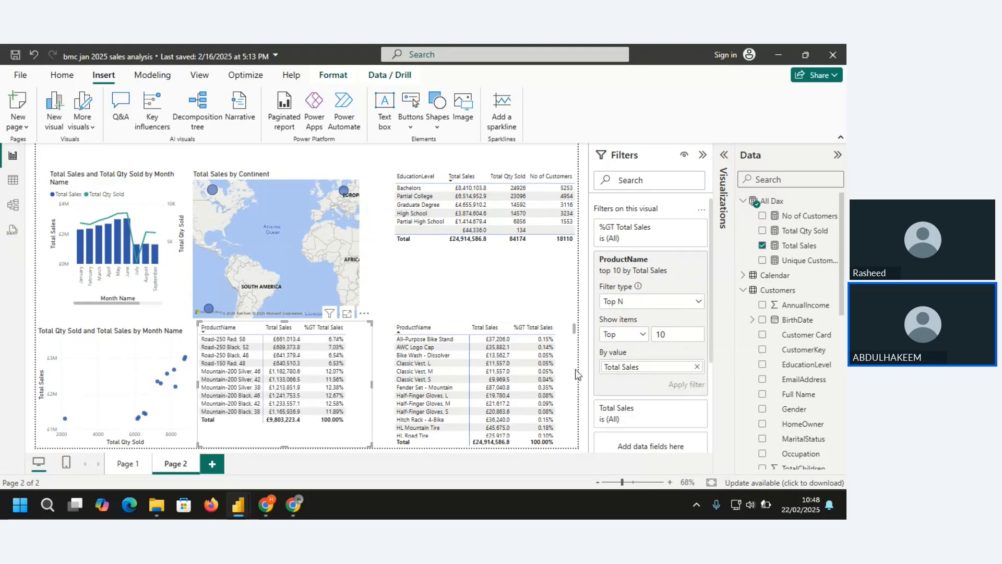
pyautogui.click(538, 372)
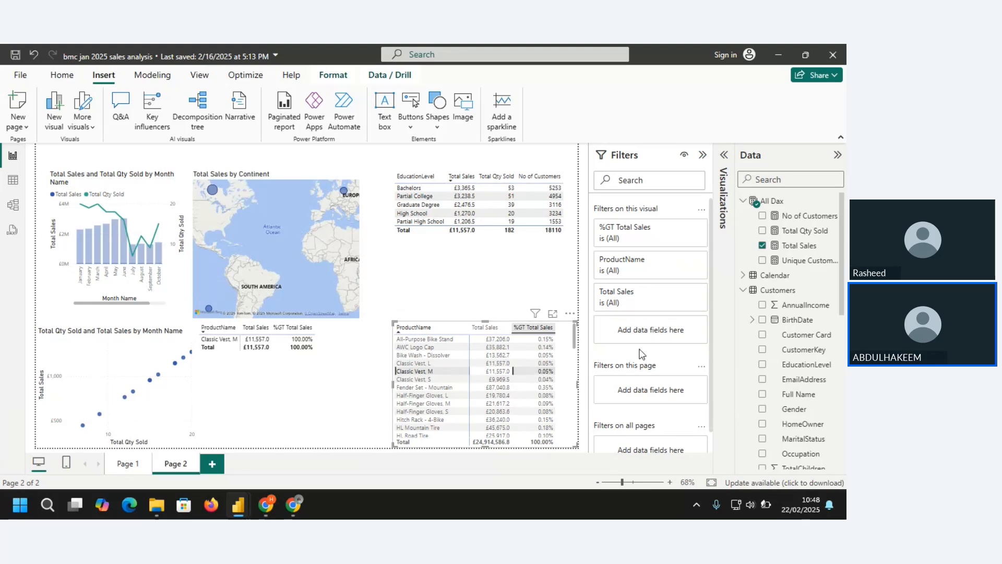
pyautogui.click(504, 327)
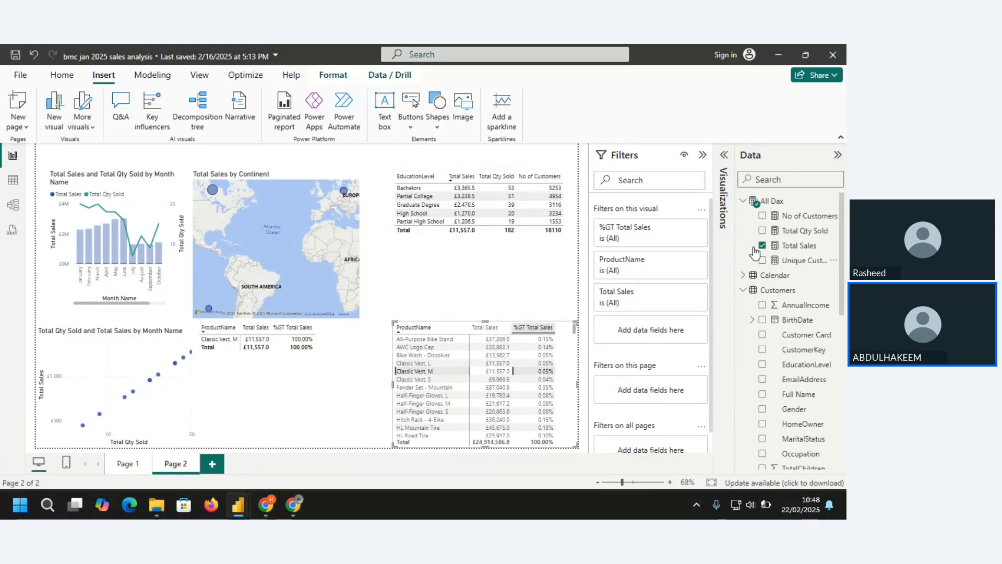
pyautogui.click(683, 261)
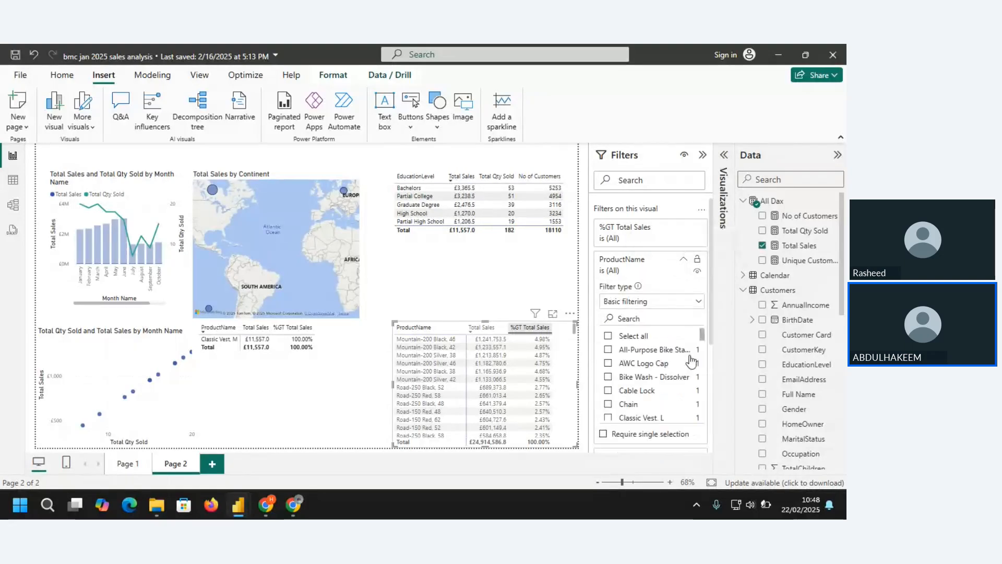
pyautogui.click(685, 306)
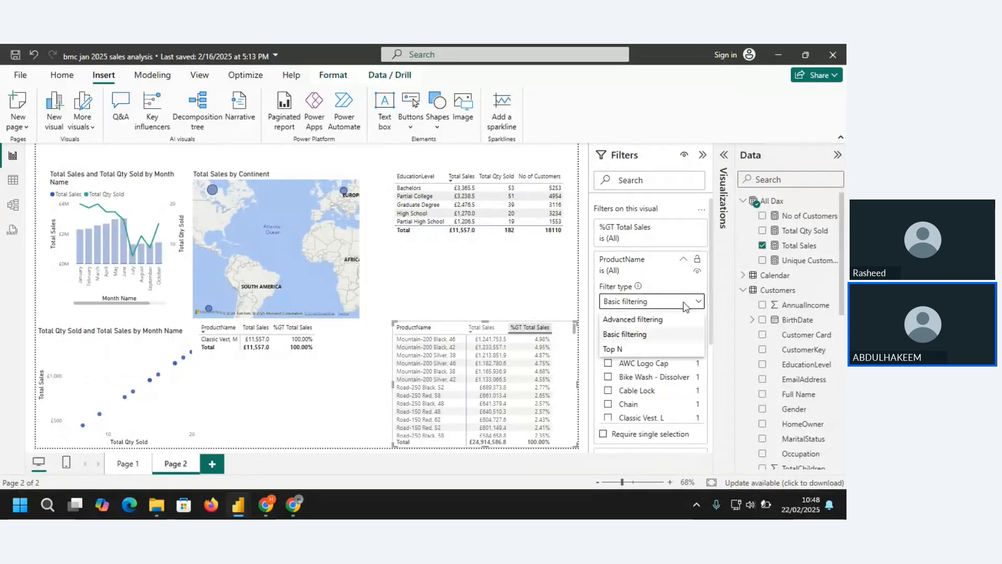
pyautogui.click(646, 349)
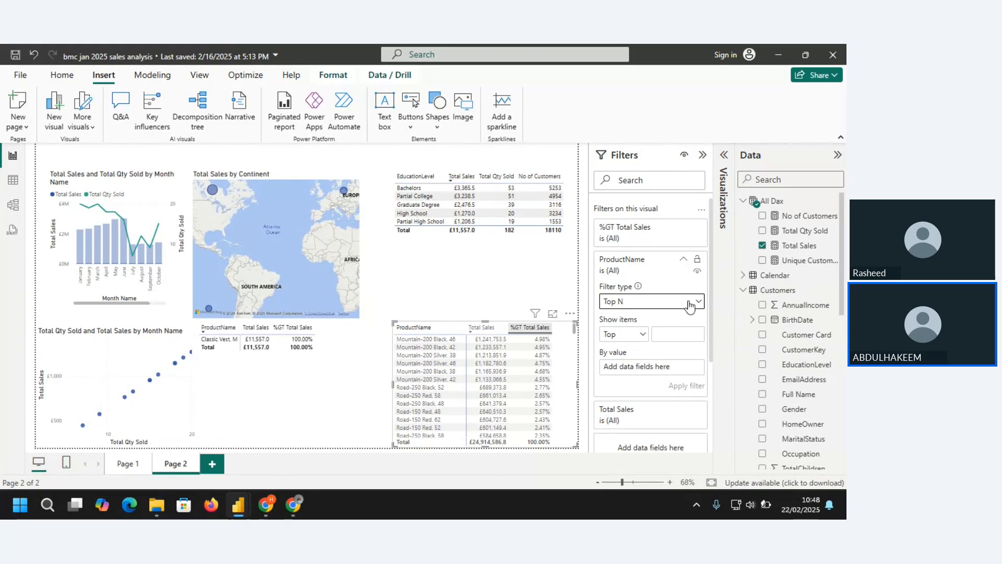
pyautogui.click(642, 336)
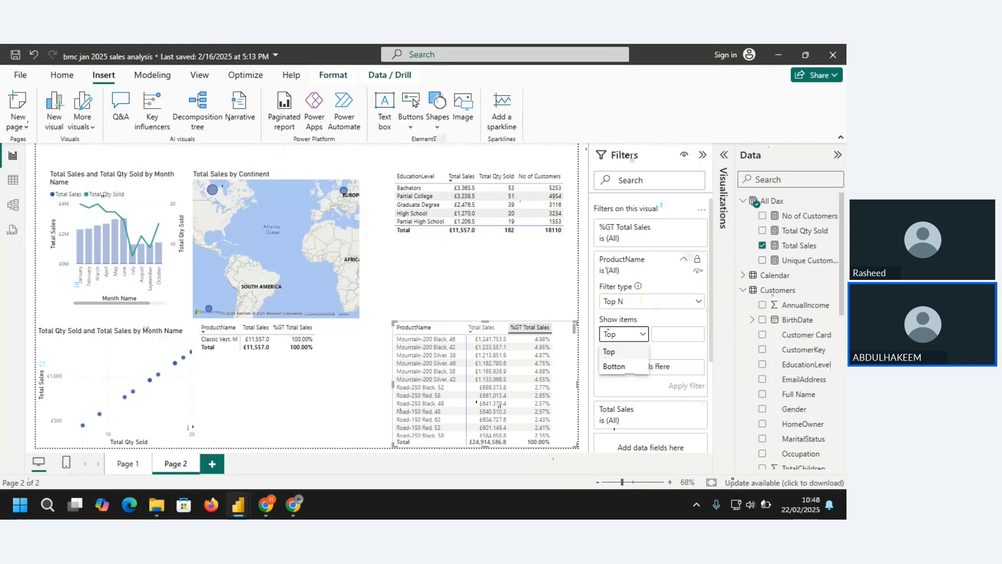
pyautogui.click(634, 365)
pyautogui.click(452, 334)
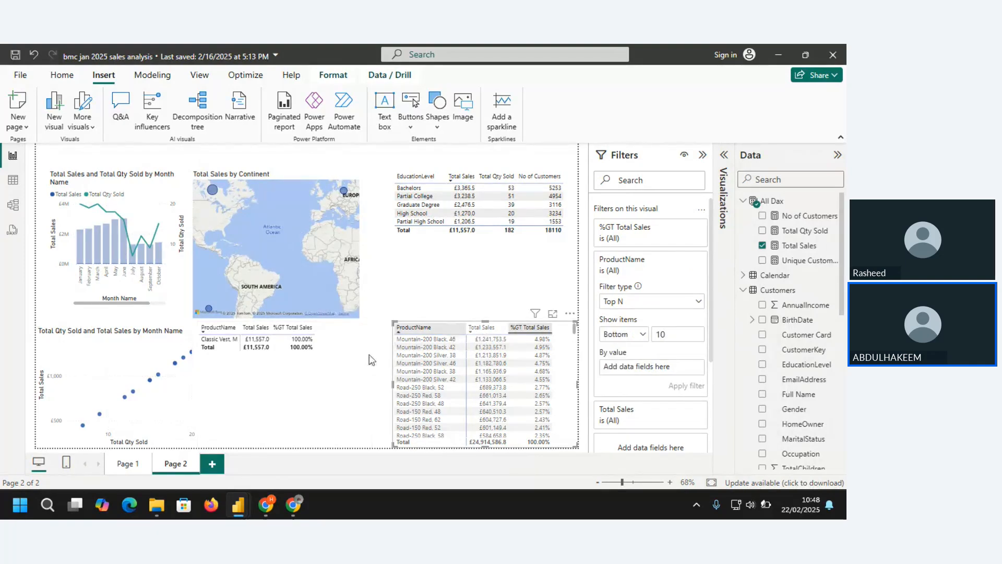
pyautogui.click(371, 399)
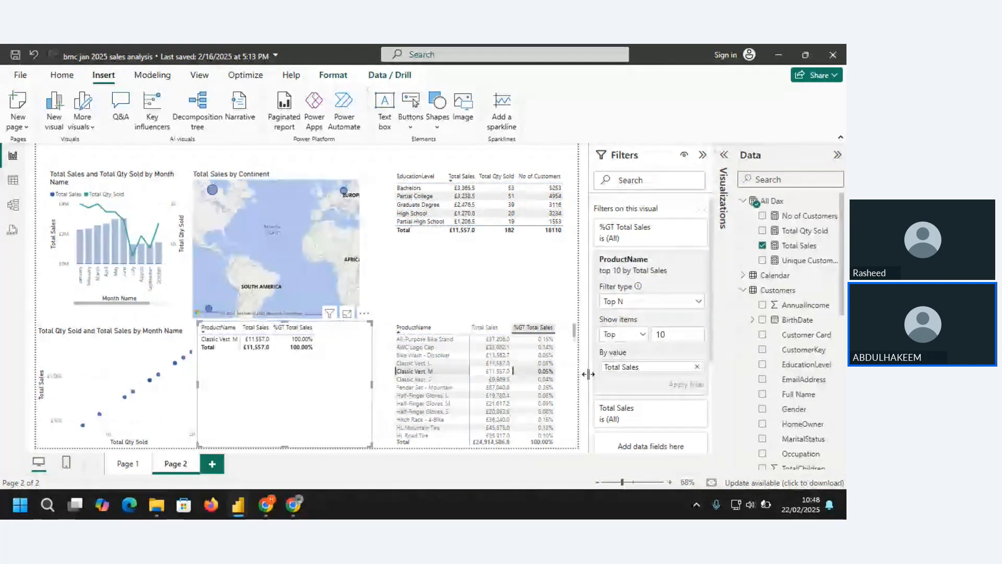
# Apply a Top N filter on ProductName to the product matrix below the education-level table, showing the bottom 10 by Total Sales.
pyautogui.click(562, 400)
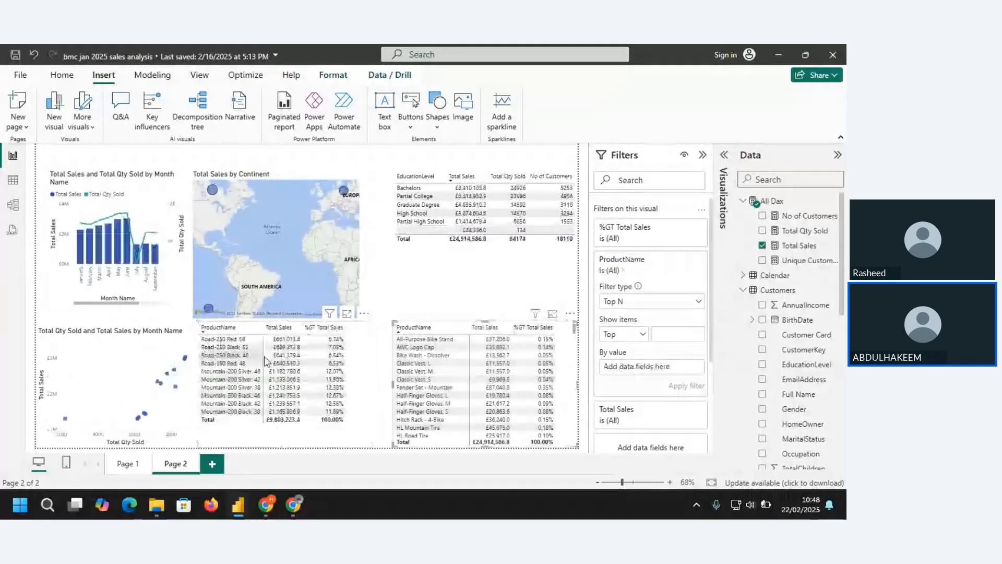
pyautogui.click(696, 302)
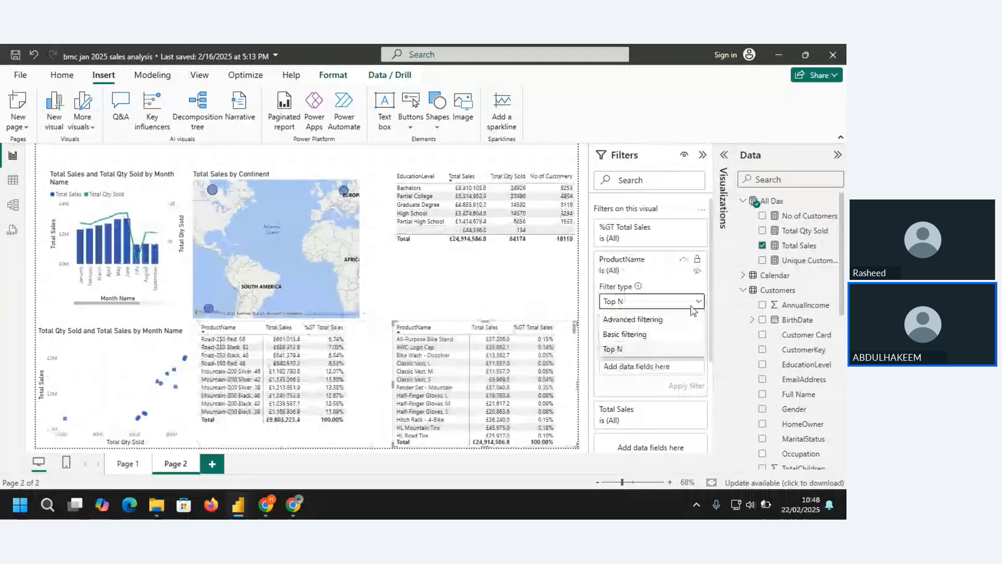
pyautogui.click(629, 351)
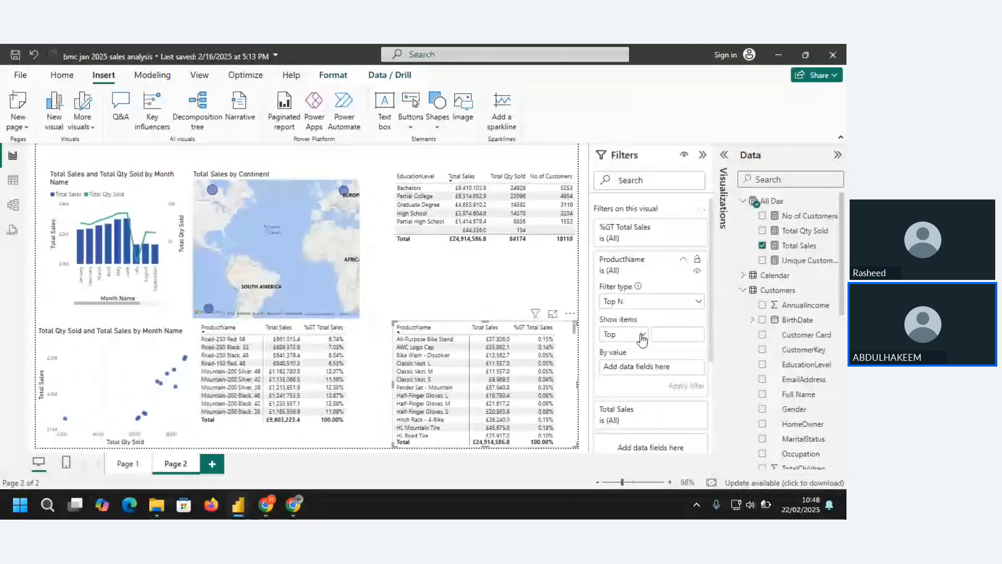
pyautogui.click(642, 336)
pyautogui.click(627, 364)
pyautogui.click(664, 338)
pyautogui.write('1')
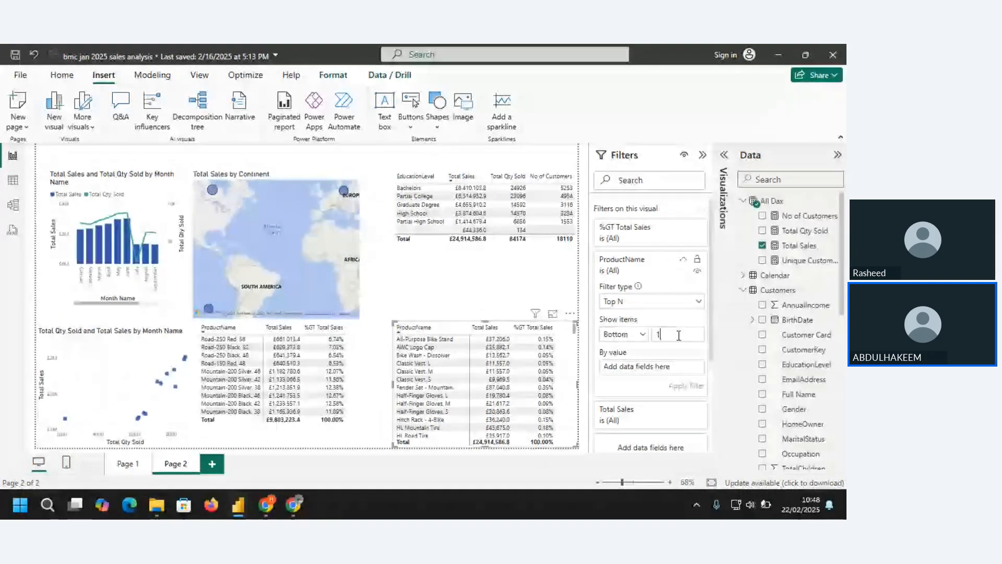
pyautogui.write('0')
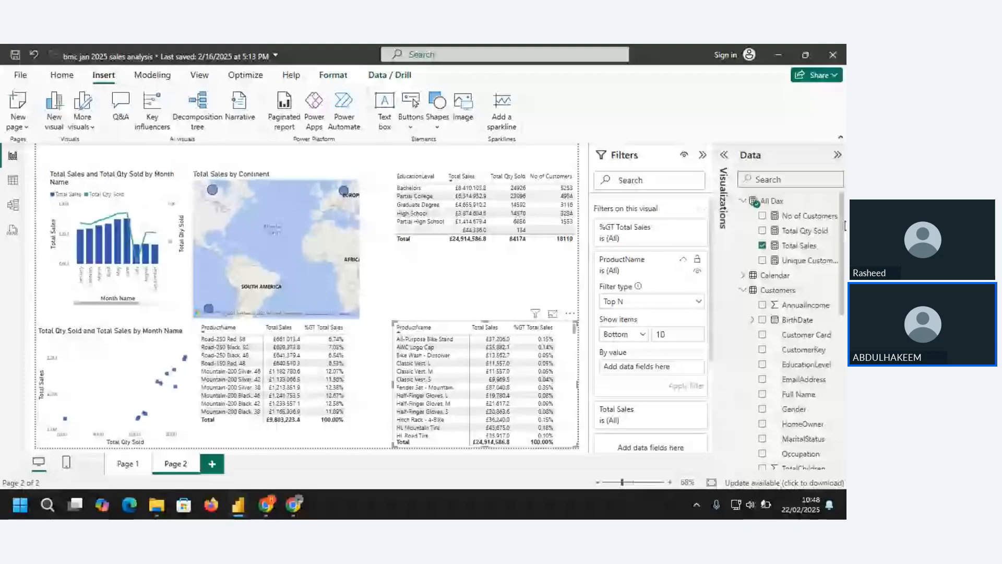
pyautogui.moveTo(789, 248); pyautogui.dragTo(647, 366)
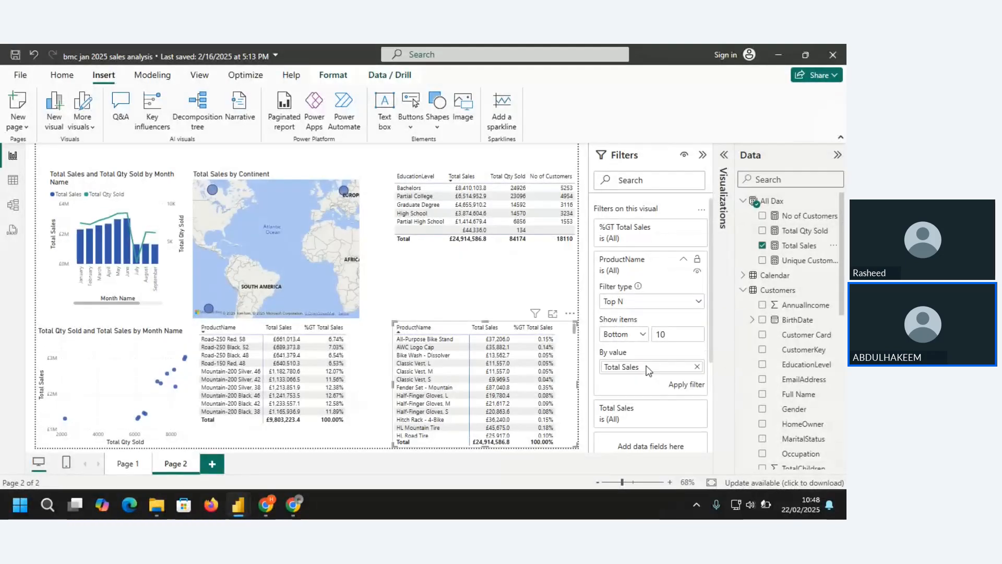
pyautogui.click(681, 385)
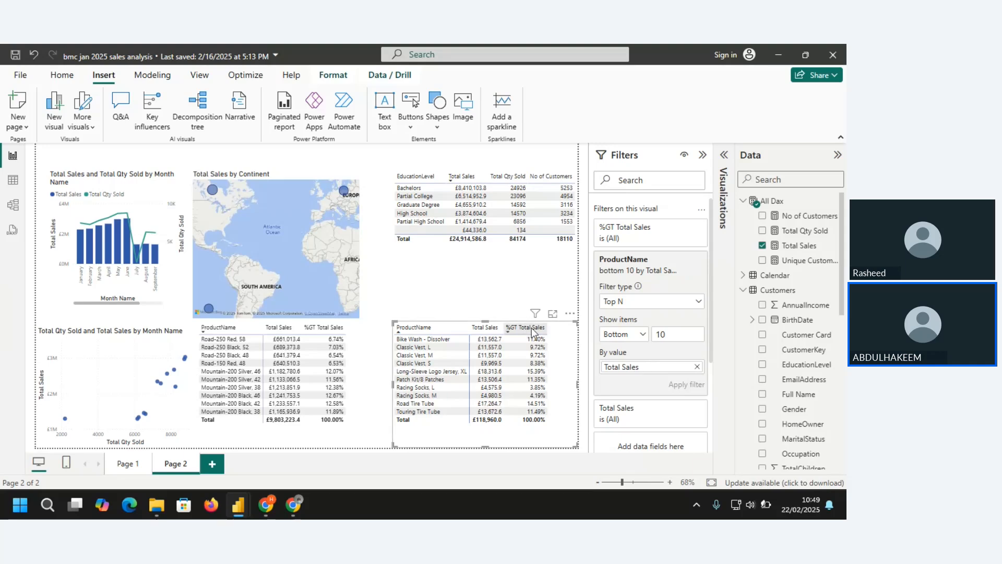
# Sort the top 10 product matrix by Total Sales in descending order.
pyautogui.click(282, 328)
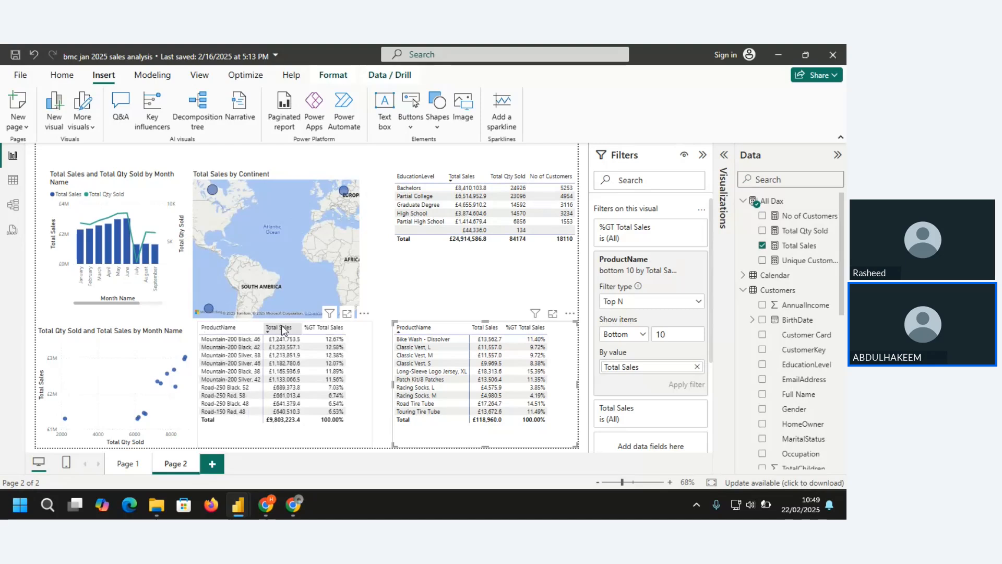
# Sort the bottom 10 product matrix by %GT Total Sales in descending order.
pyautogui.click(525, 329)
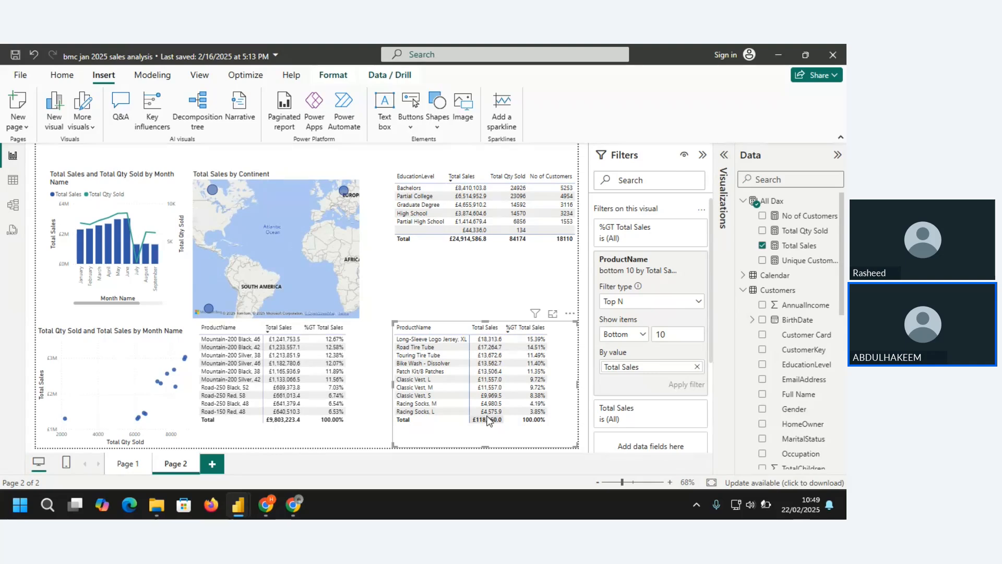
pyautogui.click(356, 357)
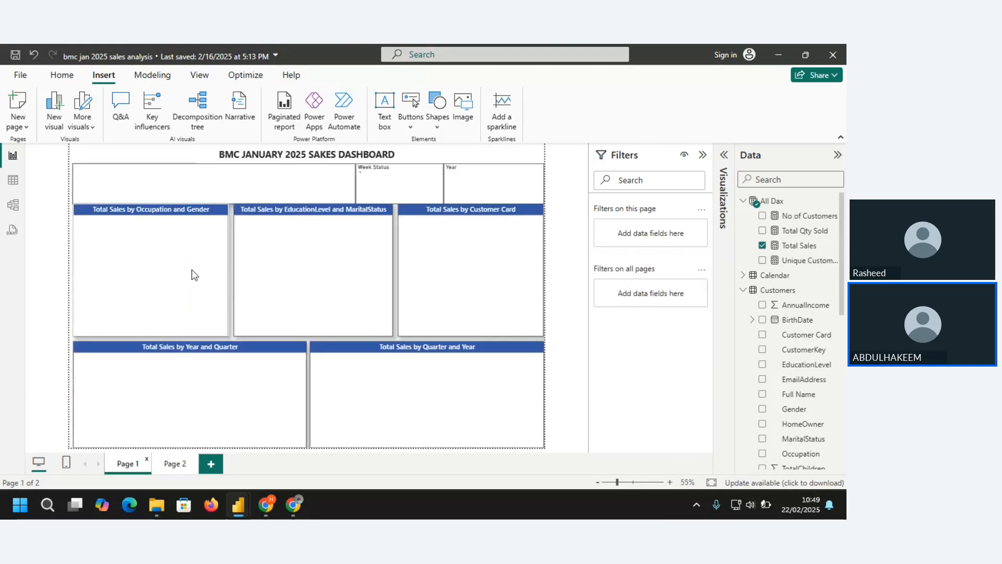
# Copy the formatting of Page 1's Total Sales by EducationLevel and MaritalStatus chart to Page 2's monthly column-and-line chart and the scatter chart.
pyautogui.click(335, 249)
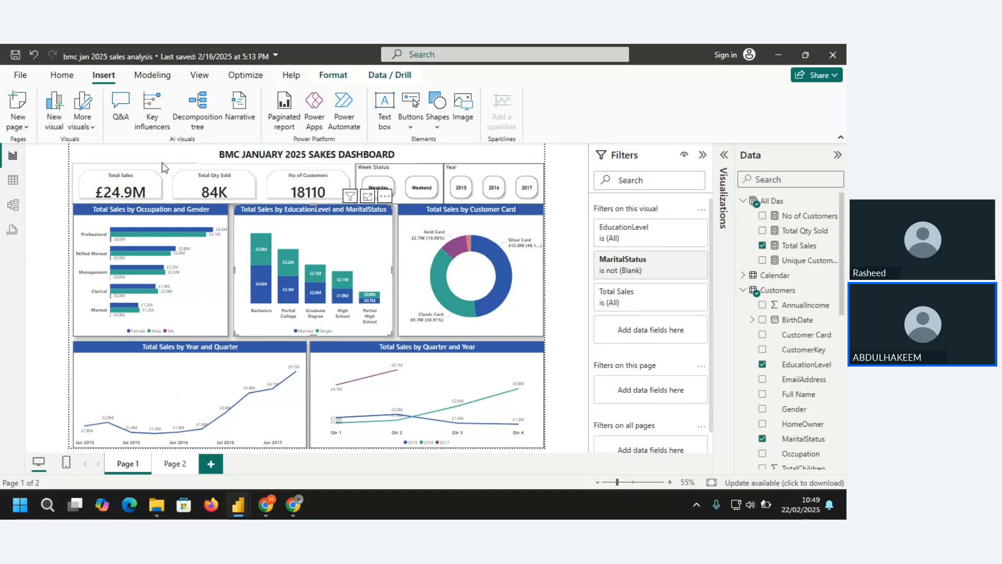
pyautogui.click(61, 75)
pyautogui.click(56, 128)
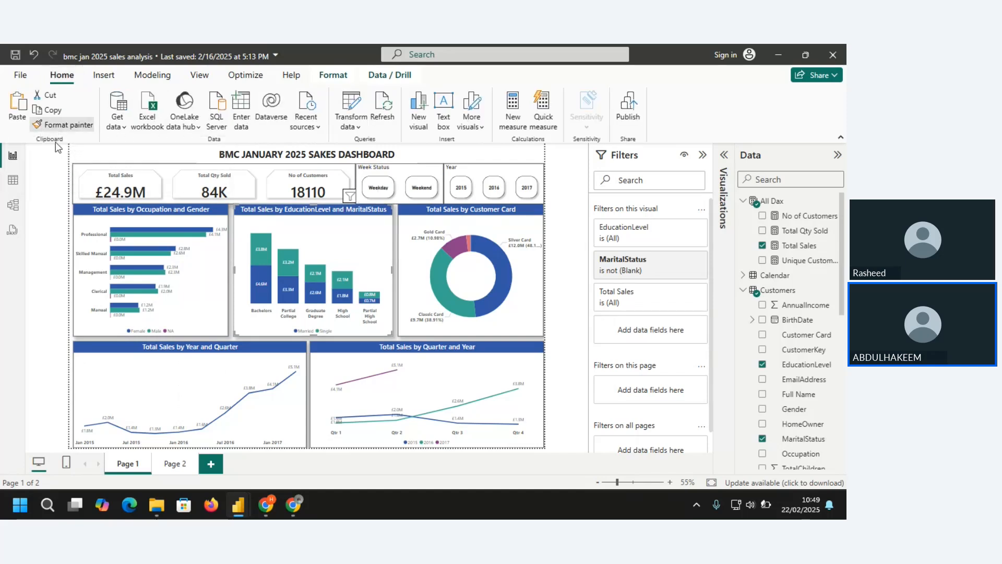
pyautogui.click(172, 464)
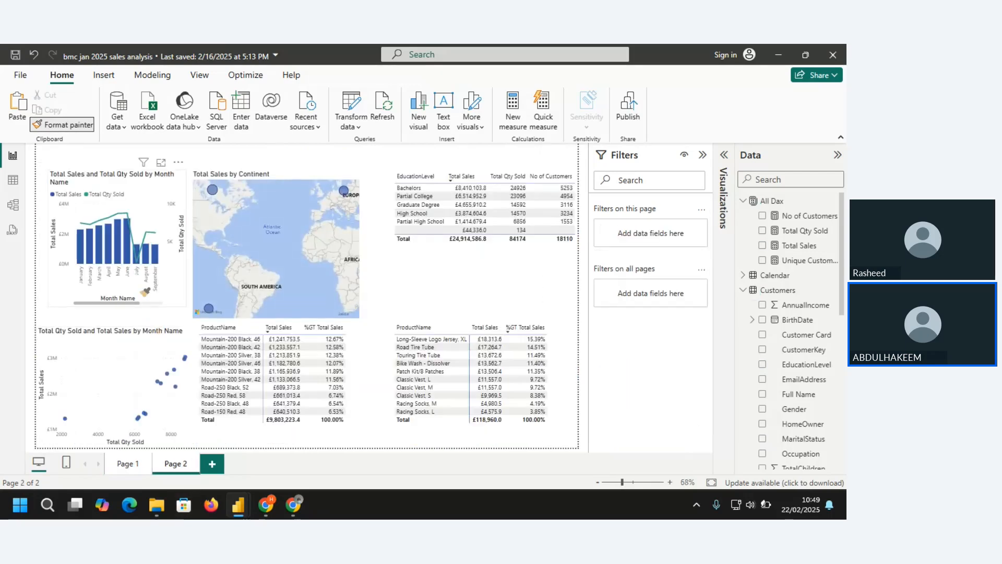
pyautogui.click(145, 291)
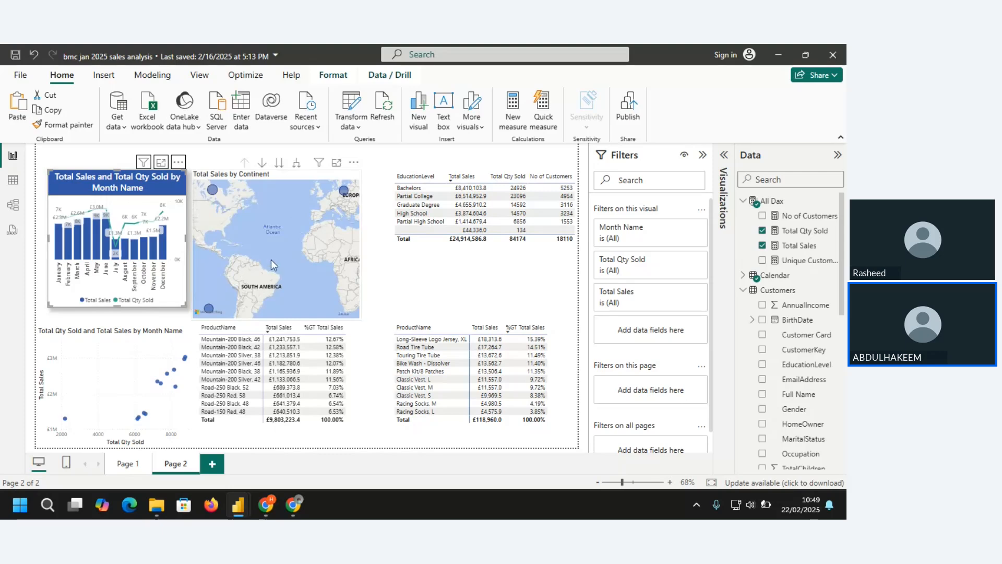
pyautogui.click(55, 125)
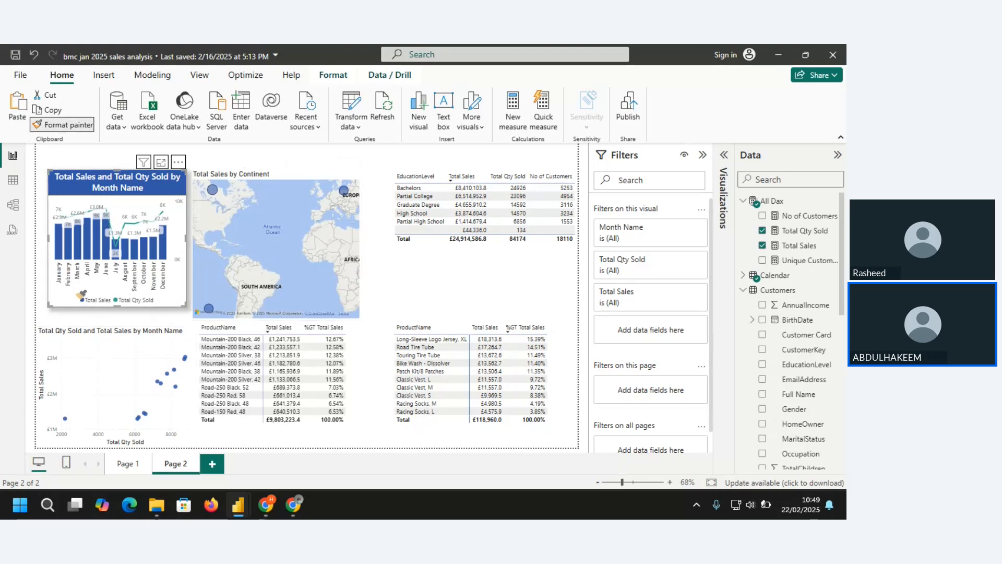
pyautogui.click(96, 378)
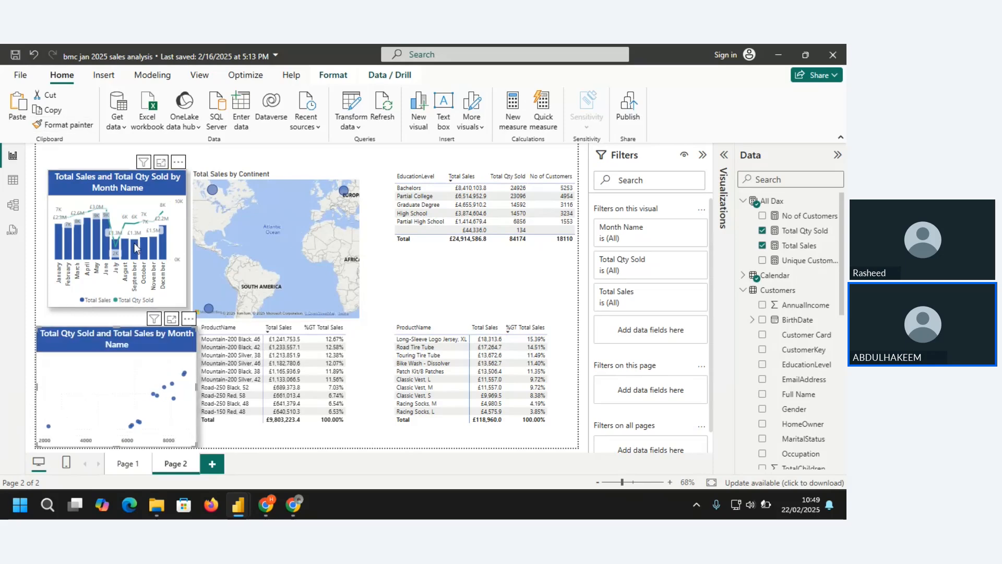
# Copy the monthly column-and-line chart's formatting to the top 10 product matrix, leaving no month or product selection active.
pyautogui.click(88, 245)
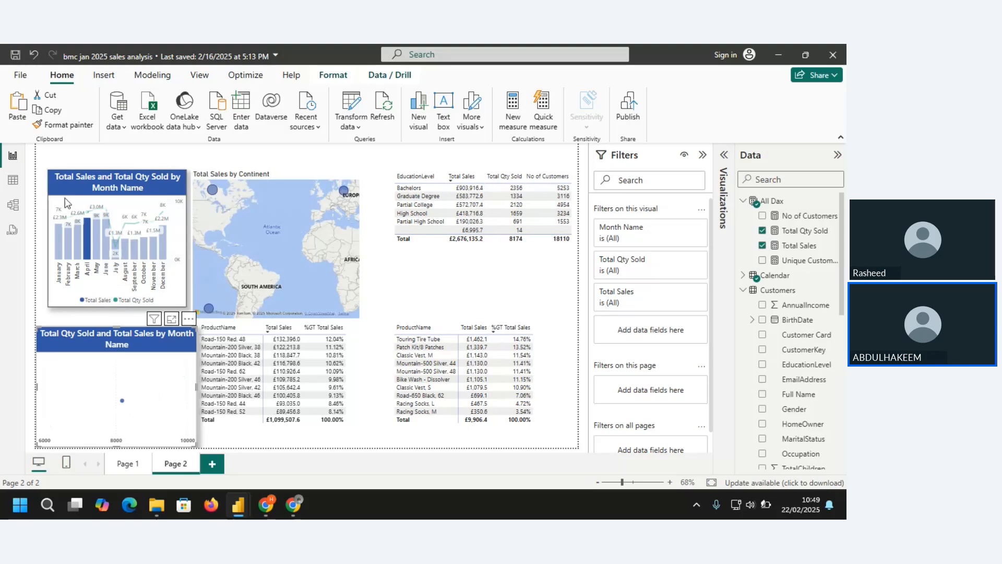
pyautogui.click(61, 200)
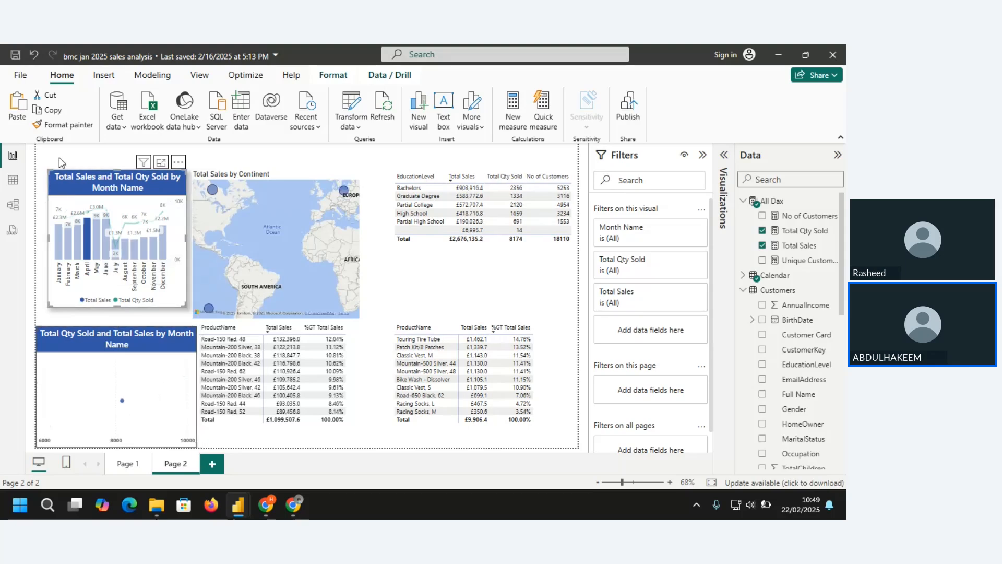
pyautogui.click(63, 202)
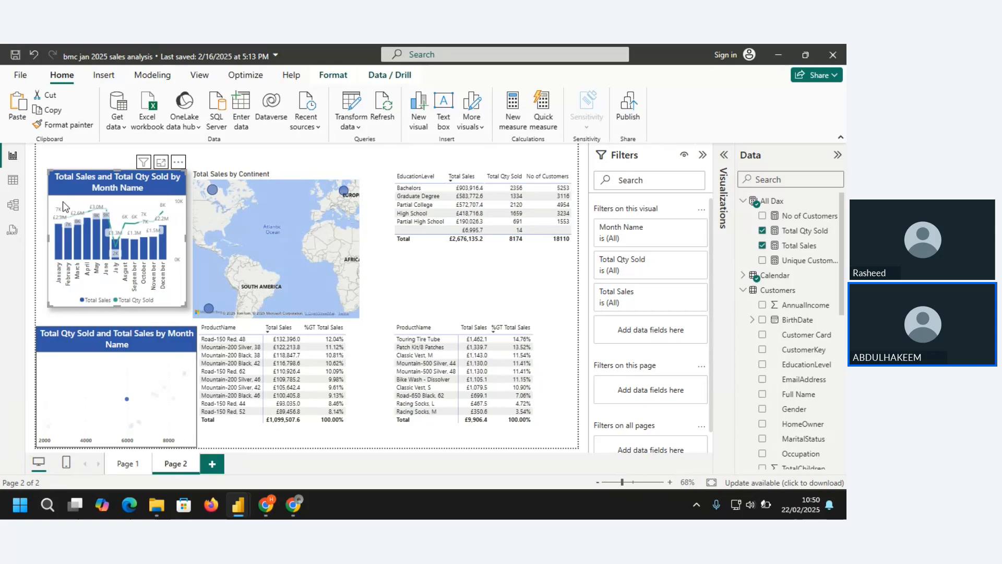
pyautogui.click(64, 124)
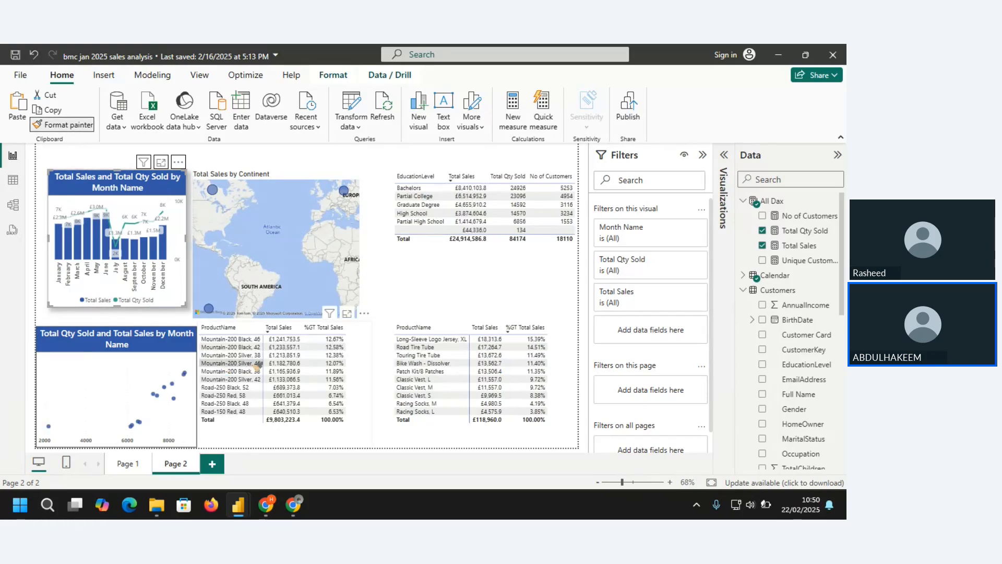
pyautogui.click(257, 365)
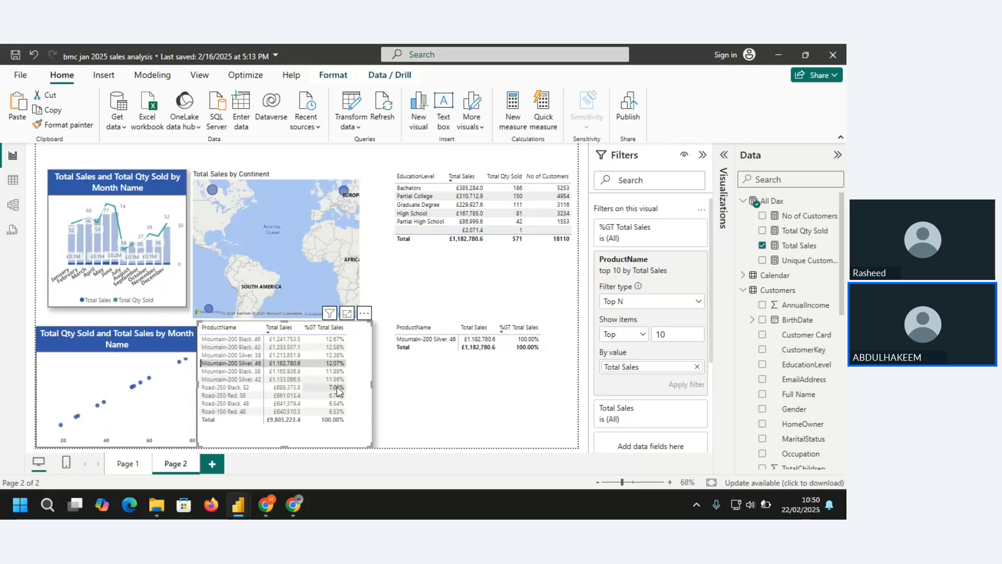
pyautogui.click(300, 364)
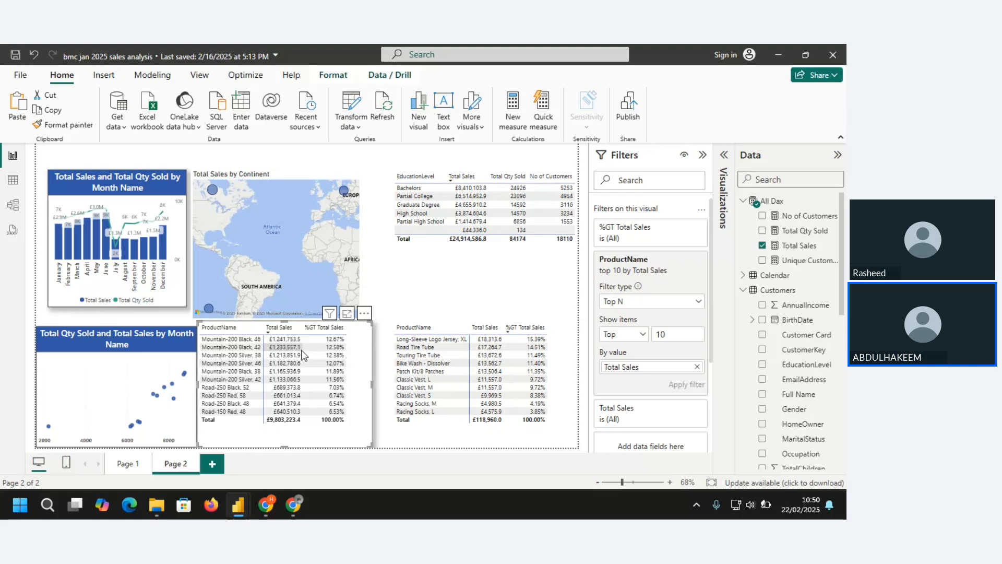
# Copy the monthly column-and-line chart's formatting to the Total Sales by Continent map.
pyautogui.click(437, 269)
pyautogui.click(327, 224)
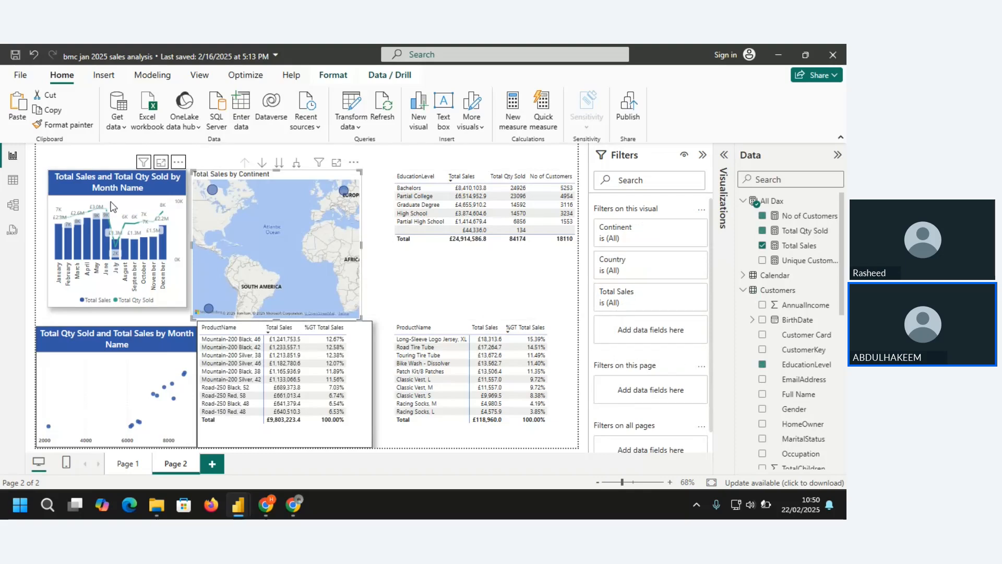
pyautogui.click(121, 197)
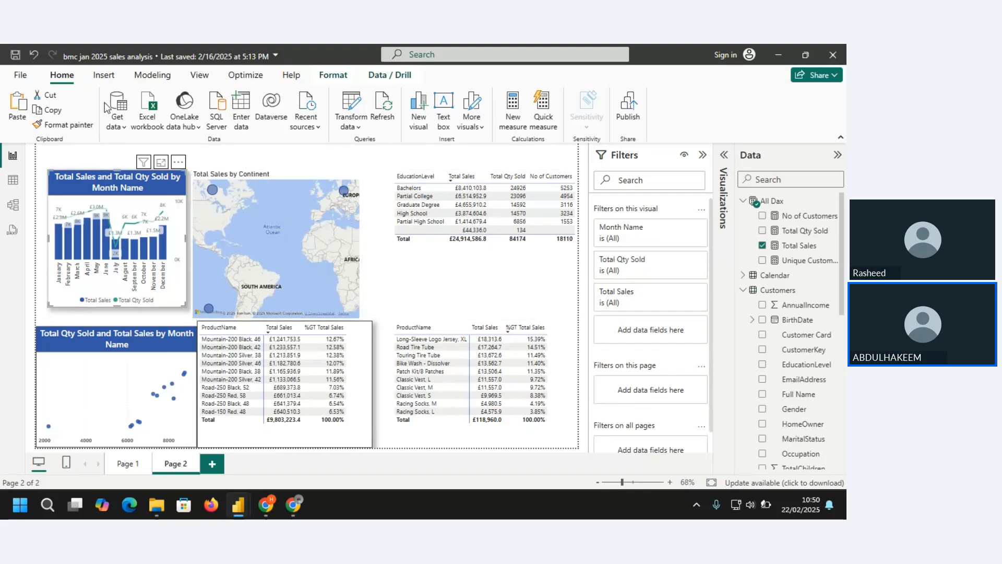
pyautogui.click(66, 126)
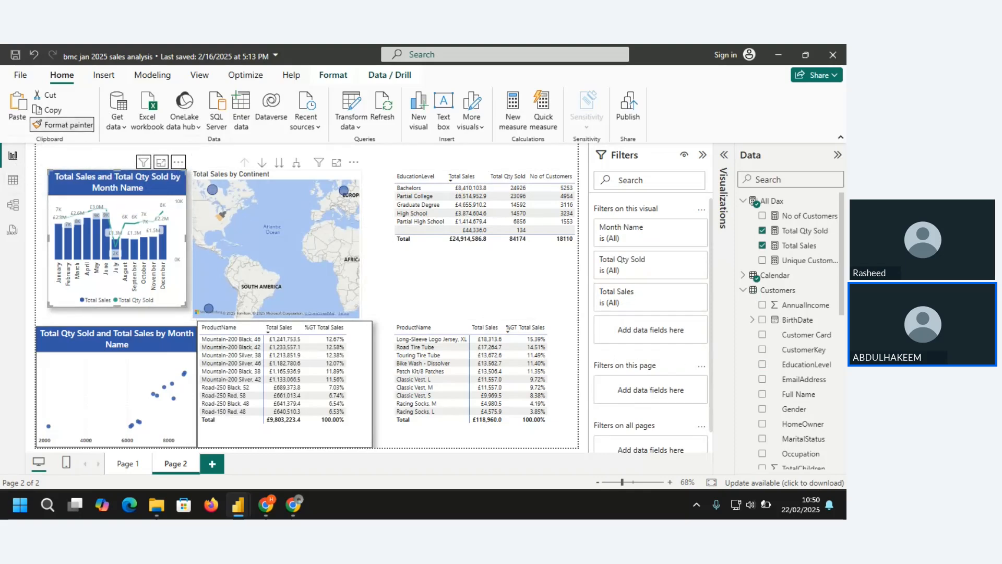
pyautogui.click(220, 214)
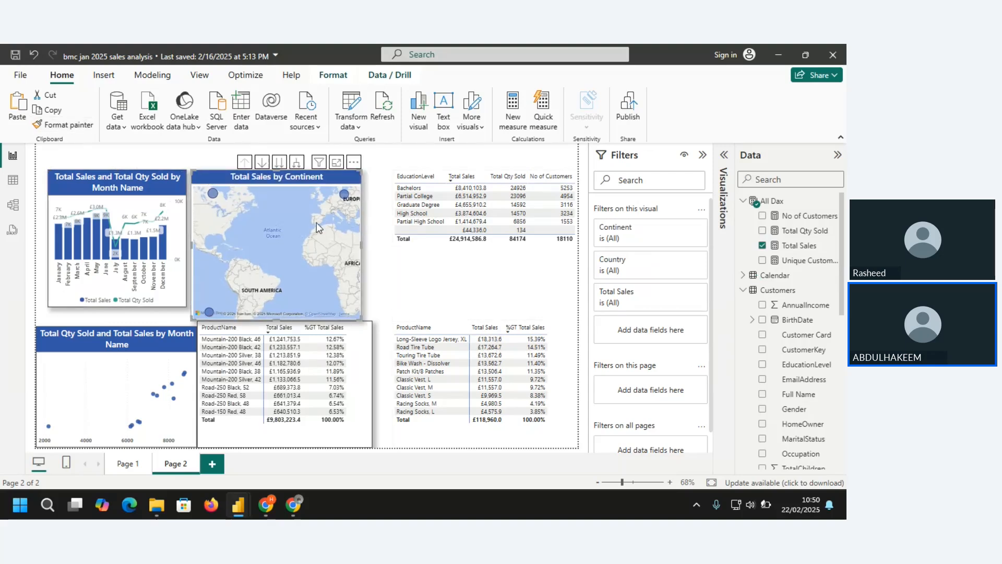
# Copy the monthly column-and-line chart's formatting to the education-level table.
pyautogui.click(107, 186)
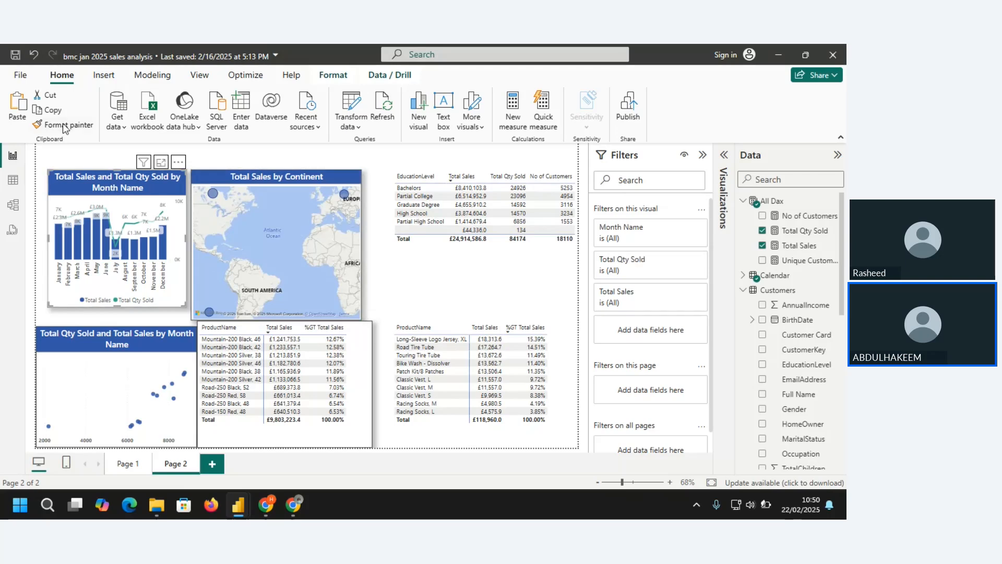
pyautogui.click(63, 124)
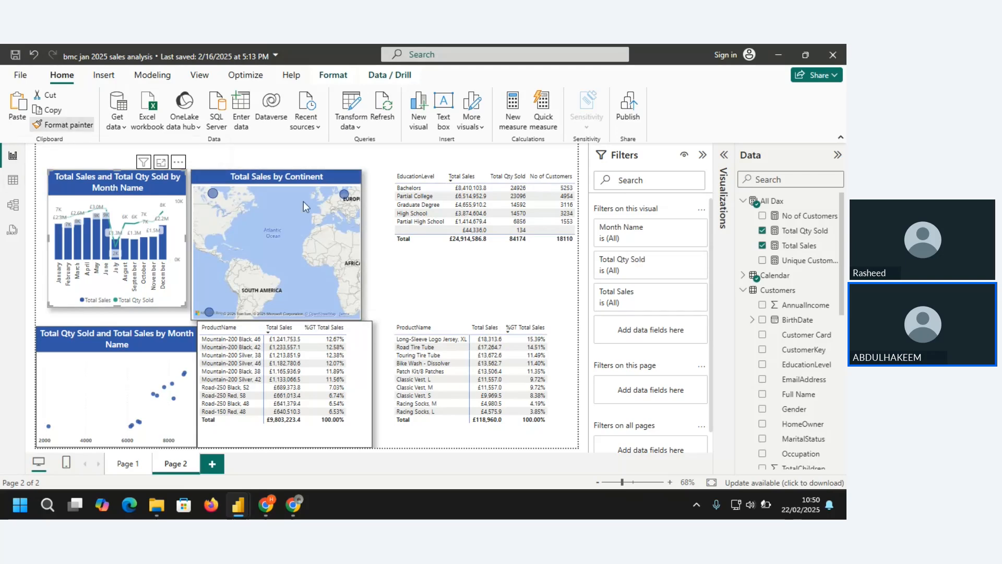
pyautogui.click(478, 248)
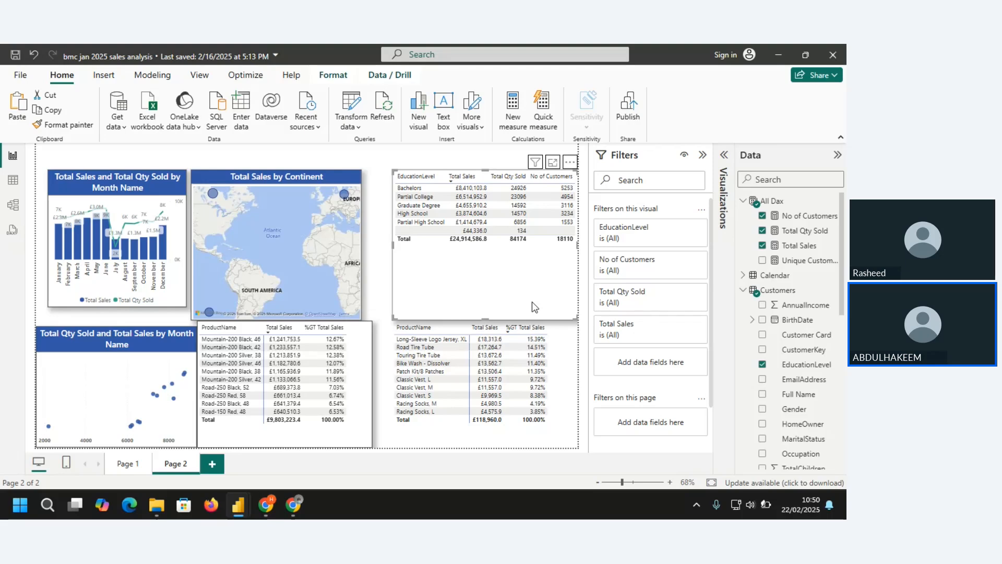
# Widen the Total Sales by Continent map toward the education-level table and extend the monthly column-and-line chart down toward the scatter chart.
pyautogui.click(340, 234)
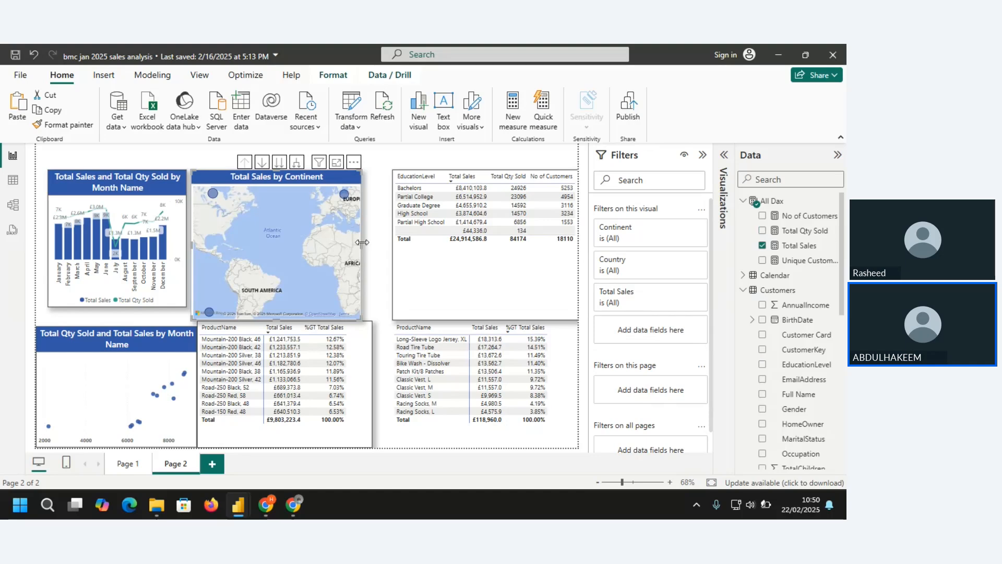
pyautogui.moveTo(362, 242); pyautogui.dragTo(381, 243)
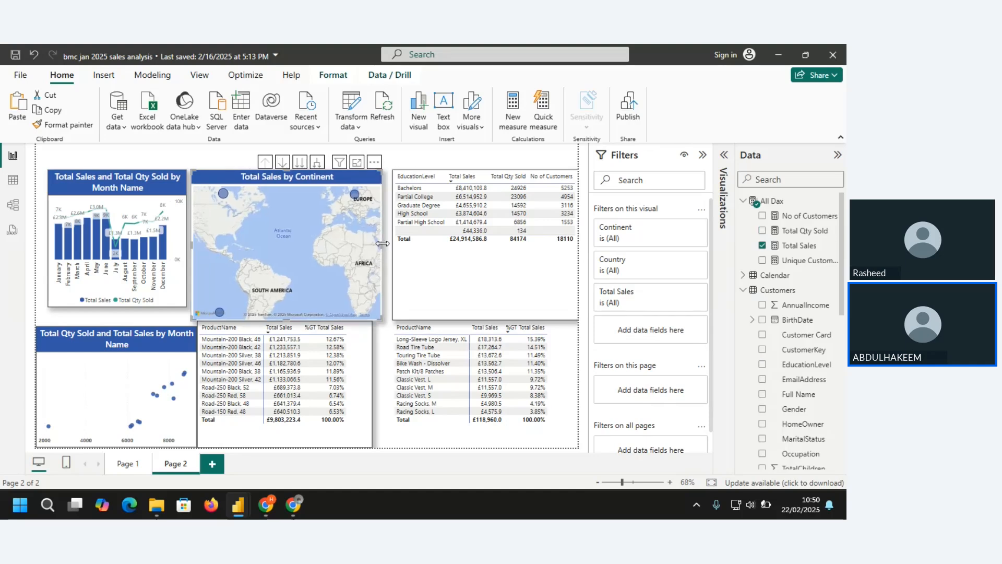
pyautogui.click(180, 240)
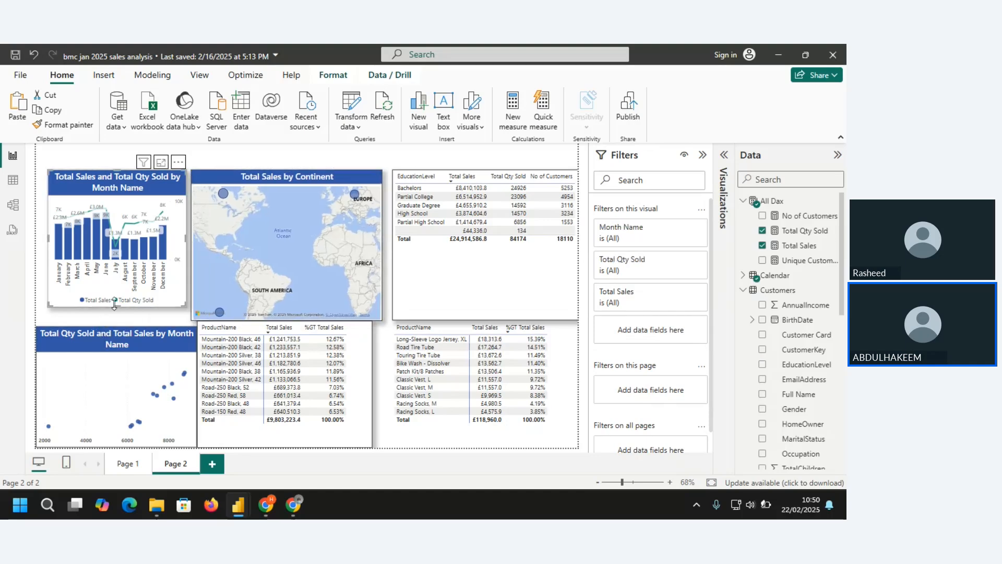
pyautogui.moveTo(114, 304); pyautogui.dragTo(115, 315)
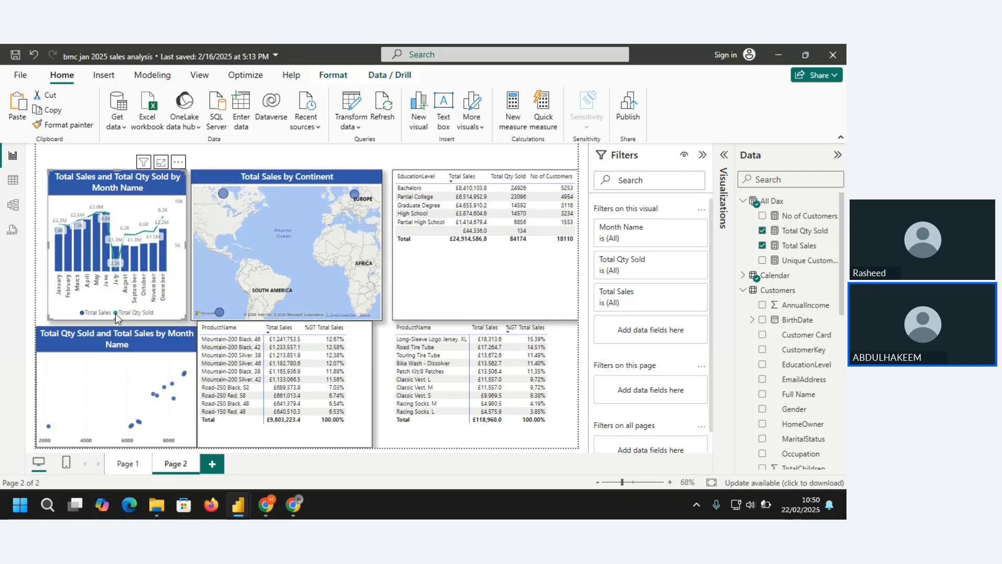
# Add a new blank page to the report.
pyautogui.click(212, 463)
pyautogui.moveTo(765, 507)
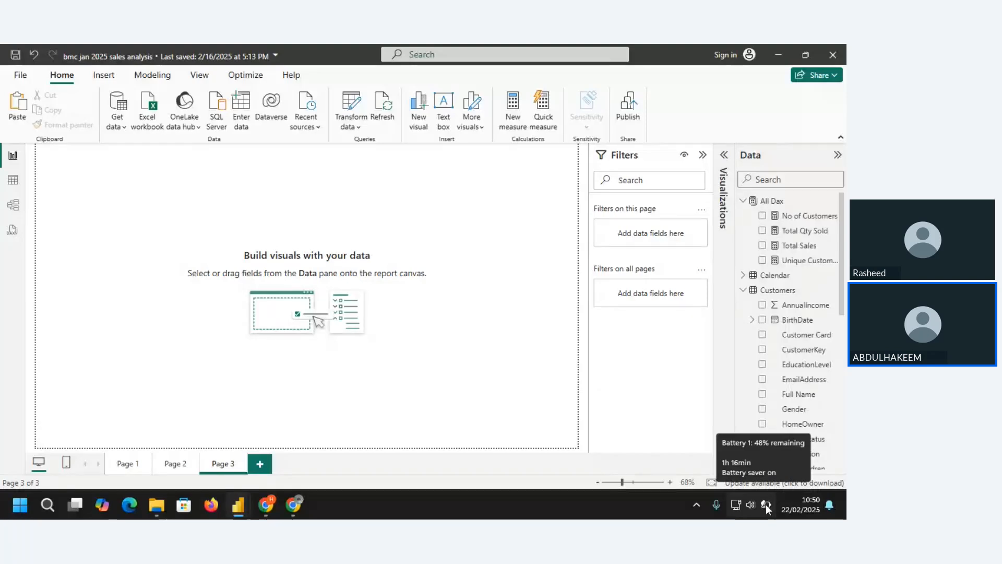
pyautogui.moveTo(270, 508)
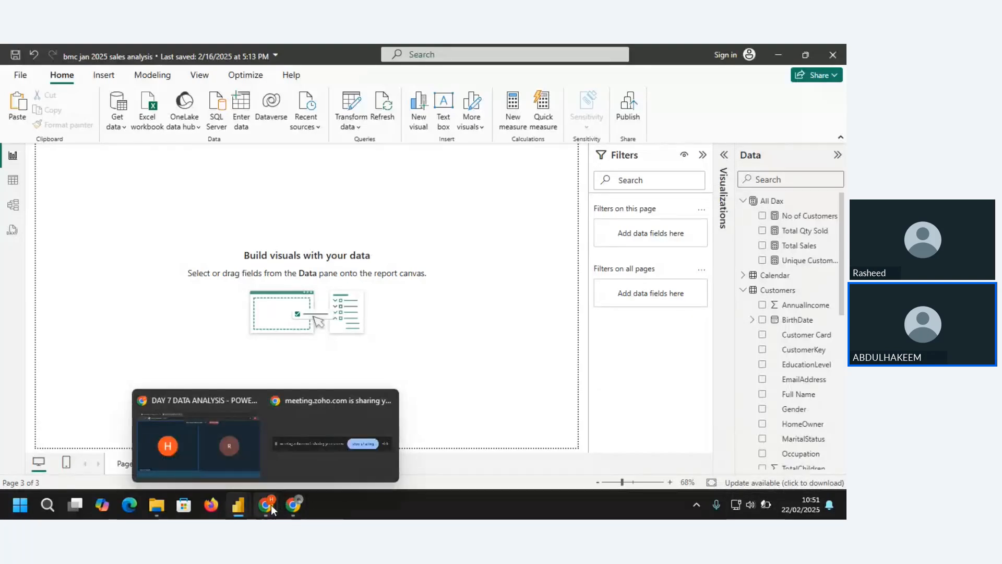
pyautogui.click(230, 459)
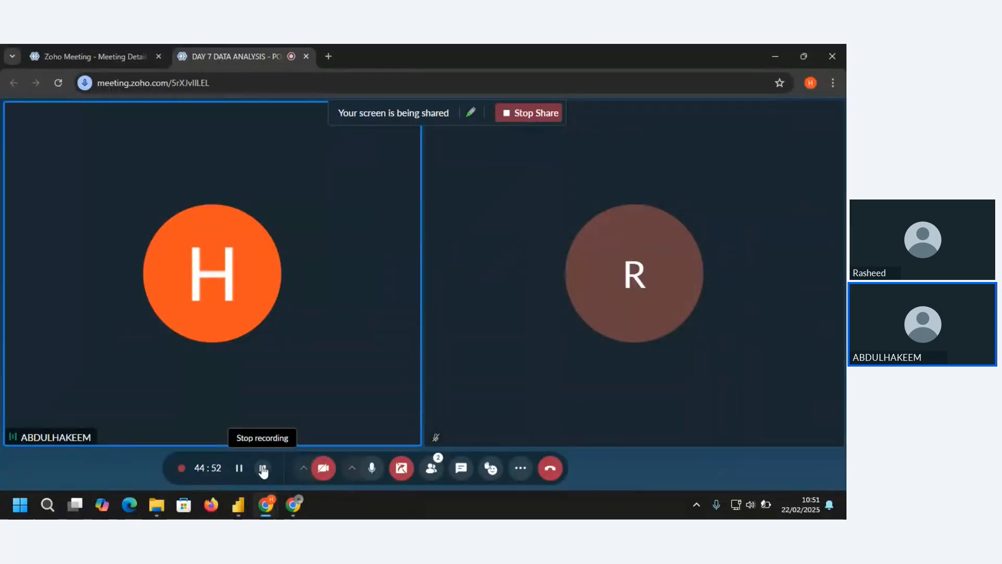